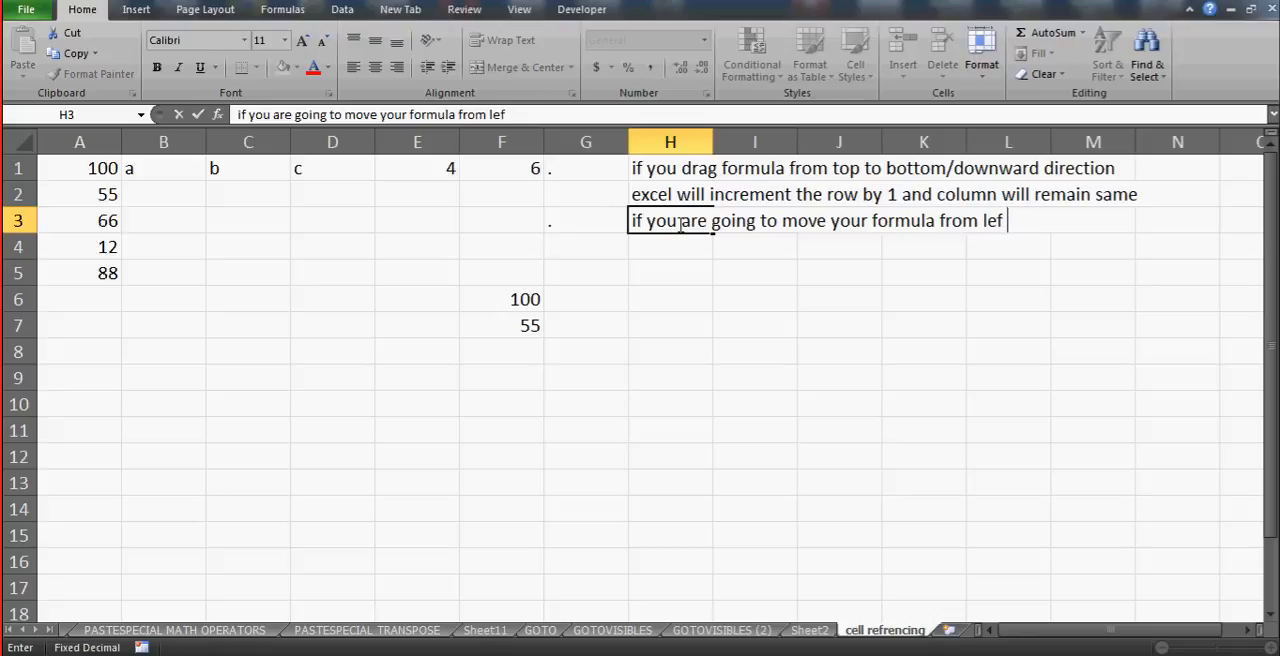
- Complete the H3 note so it ends with "from left to right" and enter "excel will increment the column but row will not change" in H4
{"action": "type", "text": "t to right"}
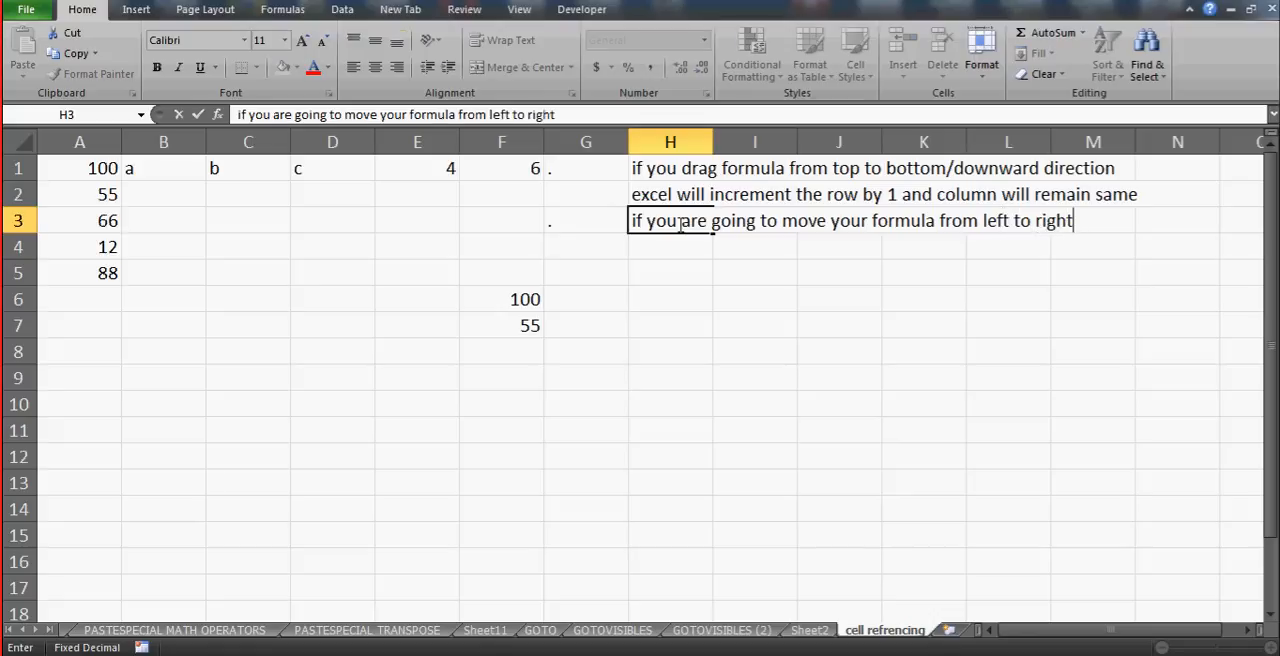
{"action": "key", "text": "Return"}
{"action": "type", "text": "excel will "}
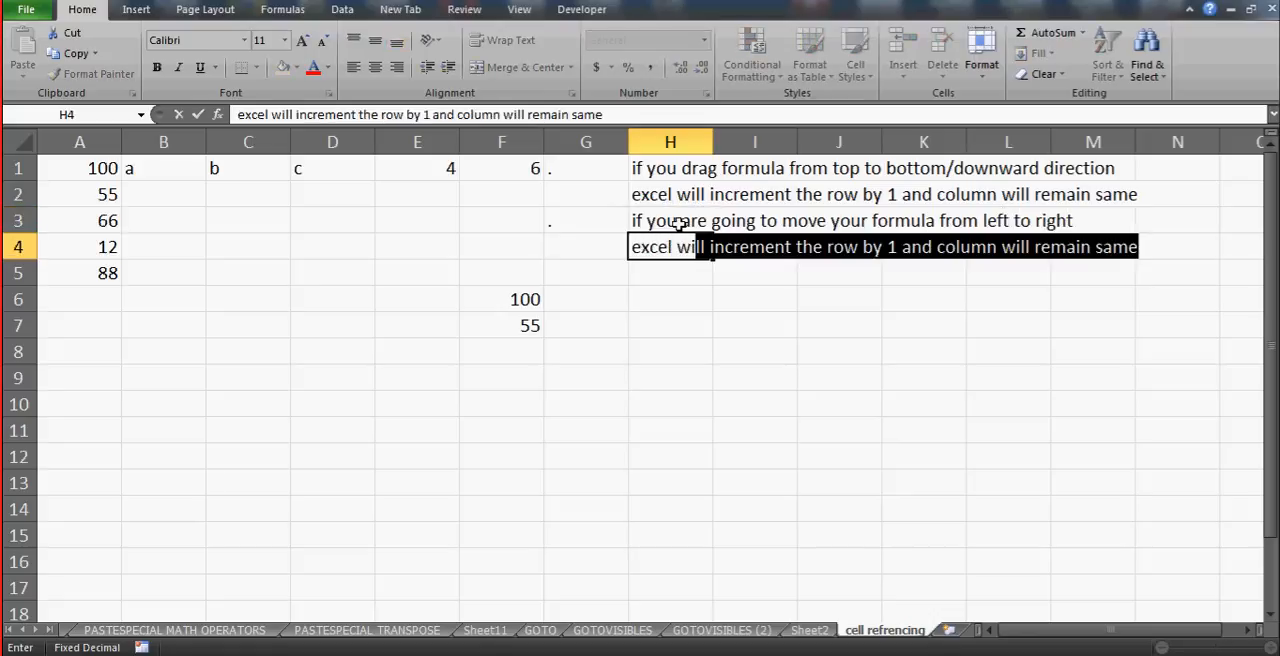
{"action": "type", "text": "incrme"}
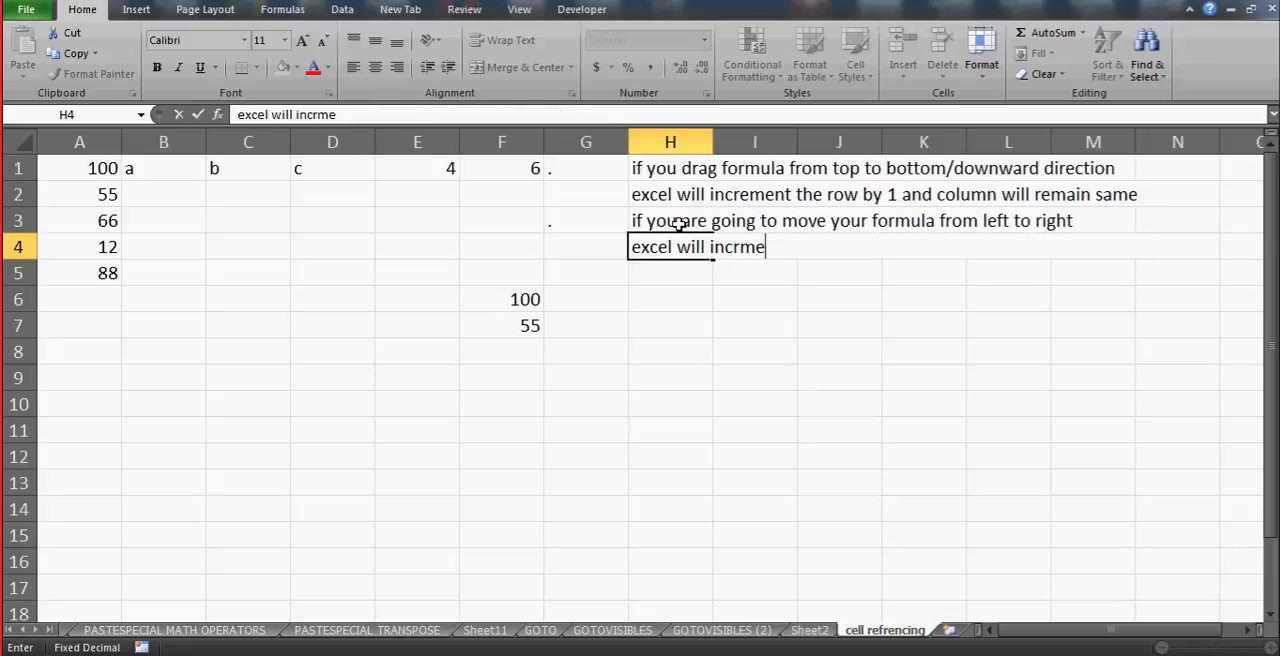
{"action": "key", "text": "BackSpace"}
{"action": "key", "text": "BackSpace"}
{"action": "key", "text": "BackSpace"}
{"action": "type", "text": "rement the "}
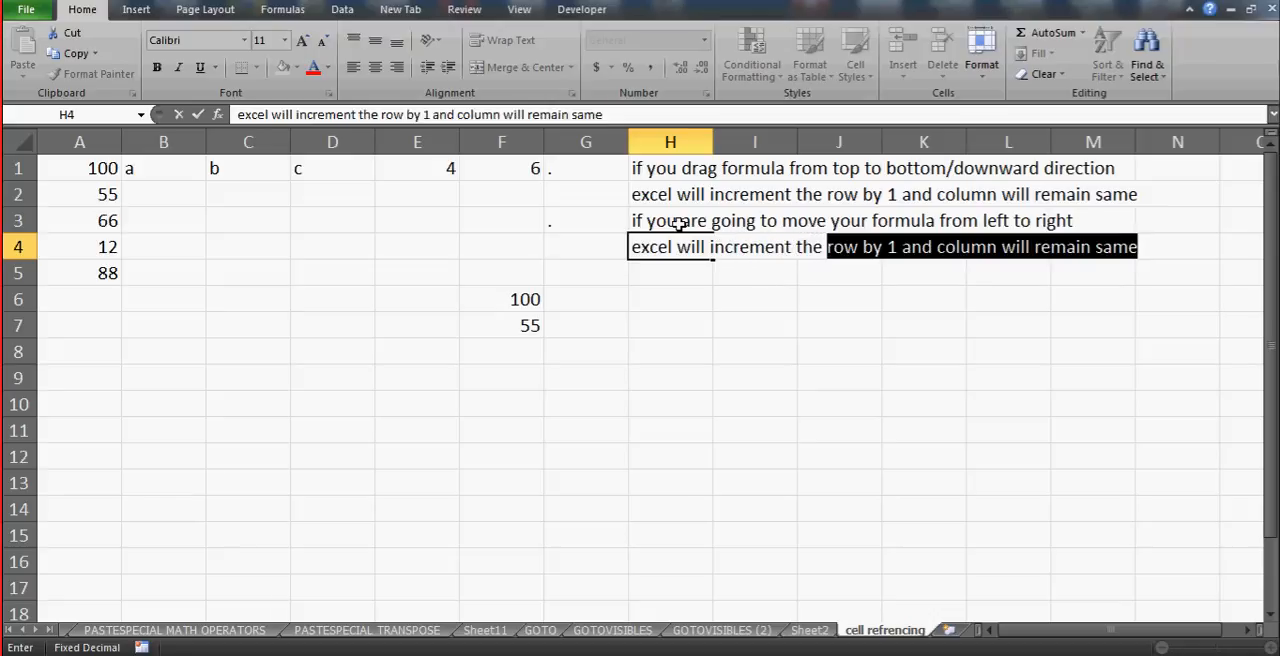
{"action": "type", "text": "column"}
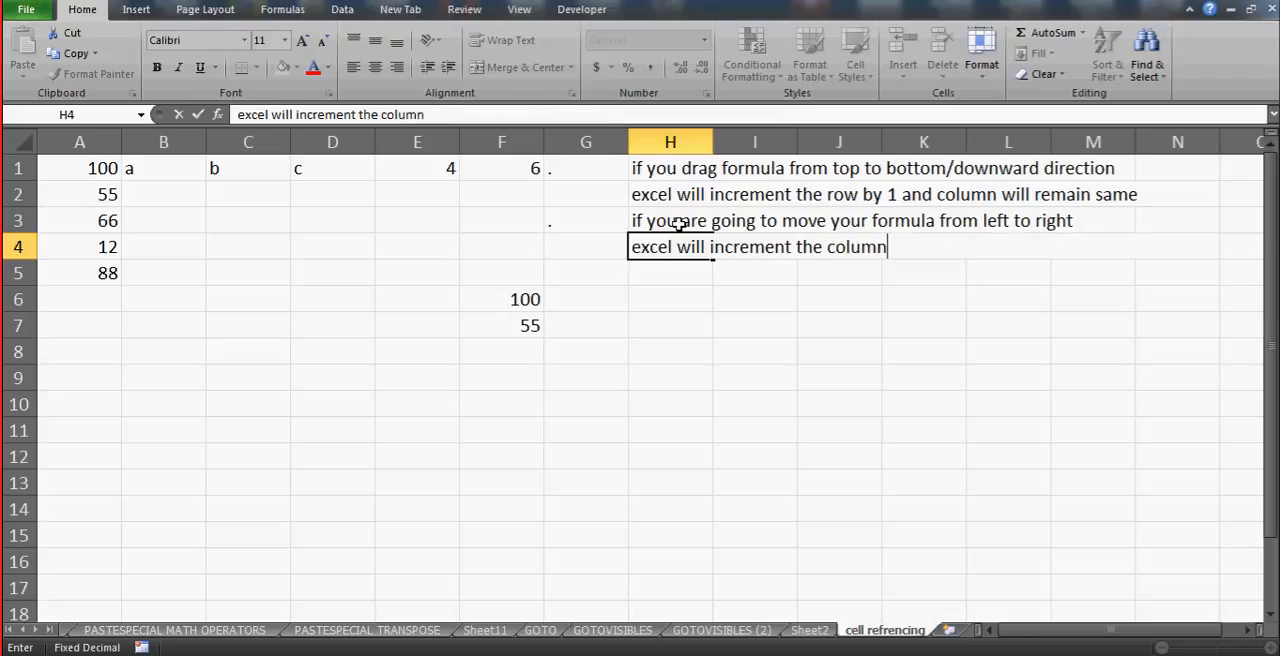
{"action": "type", "text": " but row w"}
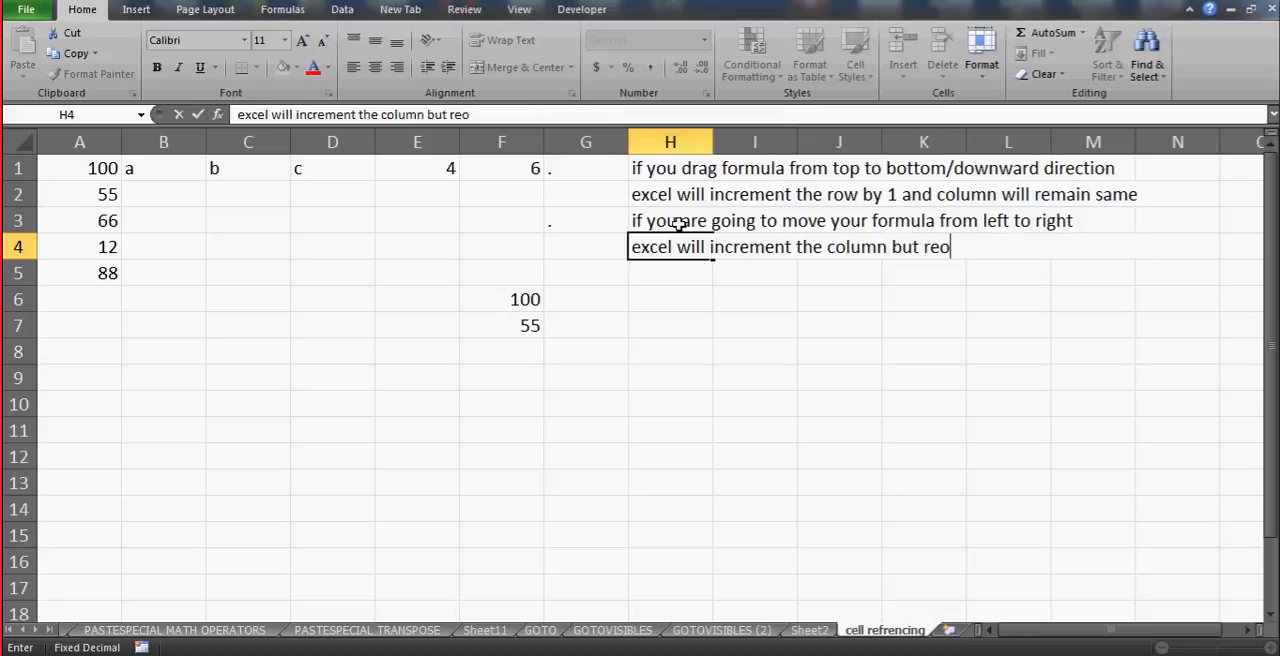
{"action": "type", "text": "ill not cahnge"}
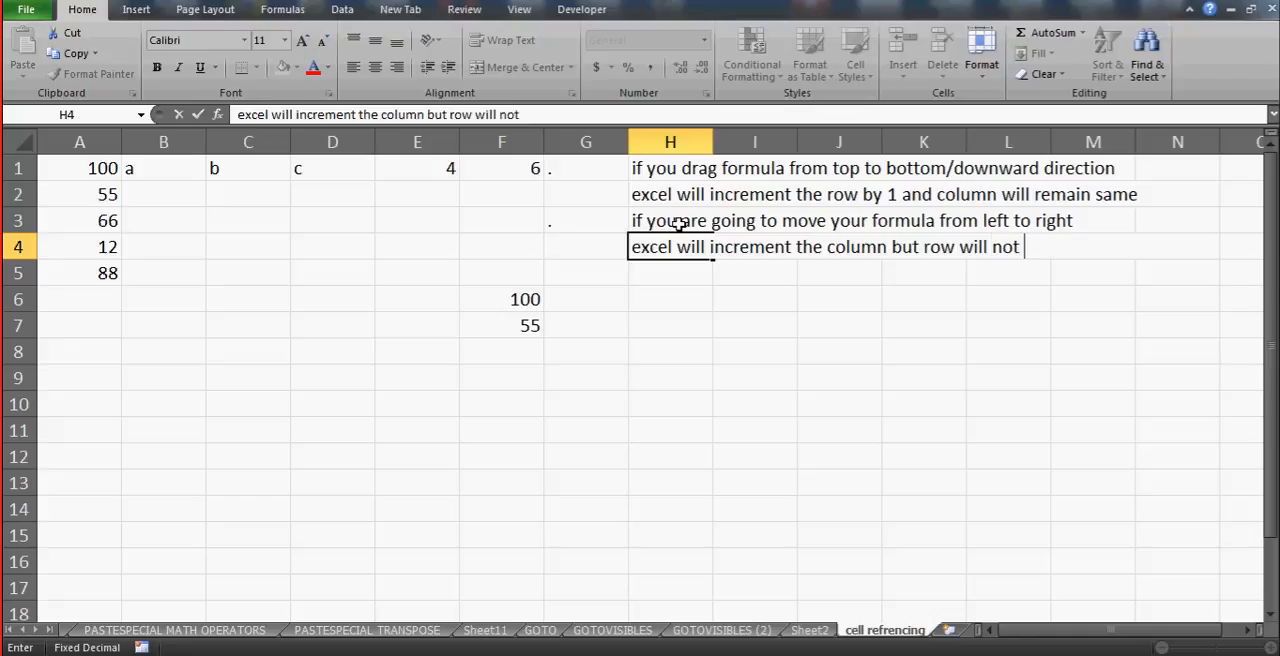
{"action": "key", "text": "BackSpace"}
{"action": "key", "text": "BackSpace"}
{"action": "key", "text": "BackSpace"}
{"action": "key", "text": "BackSpace"}
{"action": "key", "text": "BackSpace"}
{"action": "type", "text": "hange"}
{"action": "key", "text": "Return"}
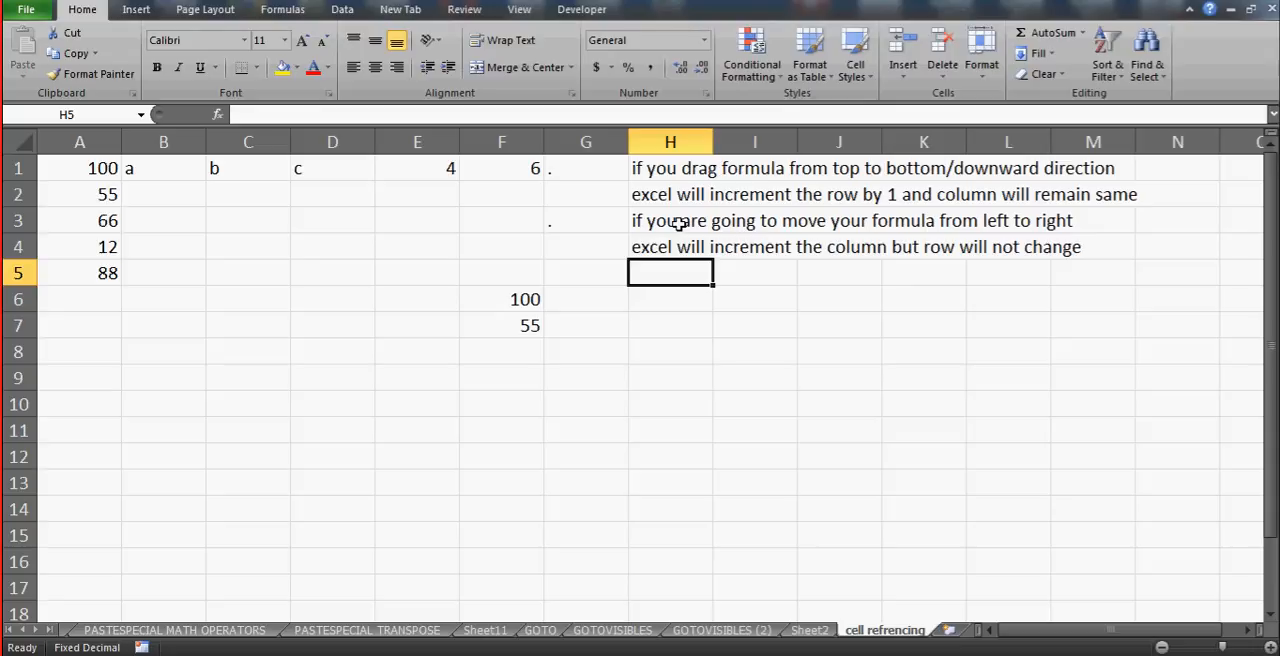
- Clear the contents of cell F7 and select F6, the cell holding the reference to A1
{"action": "left_click", "coordinate": [508, 325]}
{"action": "key", "text": "Delete"}
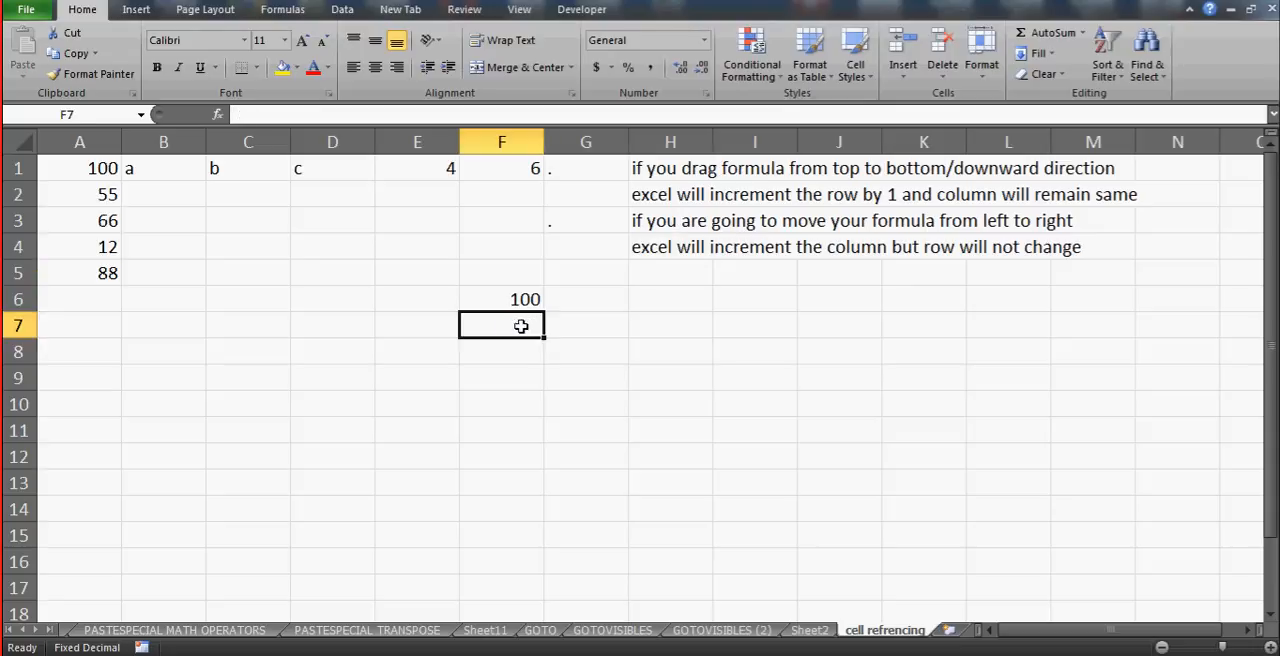
{"action": "left_click", "coordinate": [514, 295]}
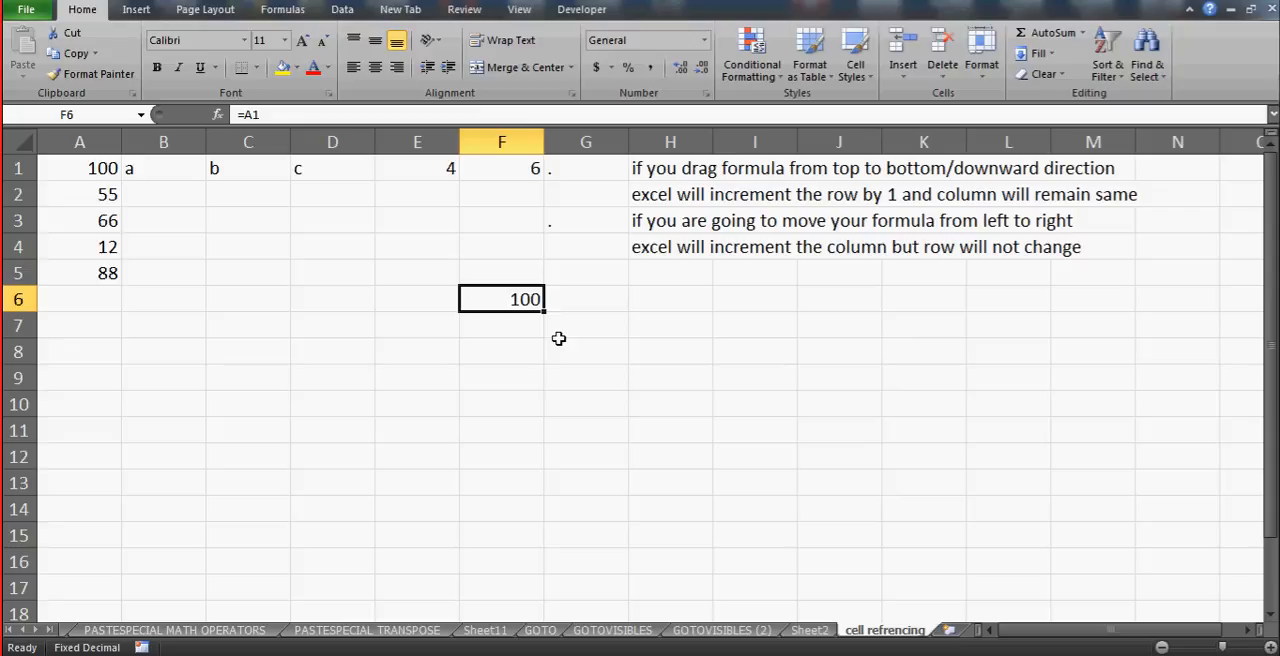
{"action": "mouse_move", "coordinate": [544, 311]}
{"action": "left_mouse_down"}
{"action": "mouse_move", "coordinate": [545, 373]}
{"action": "mouse_move", "coordinate": [538, 313]}
{"action": "left_mouse_up"}
{"action": "key", "text": "ctrl+c"}
{"action": "key", "text": "Down"}
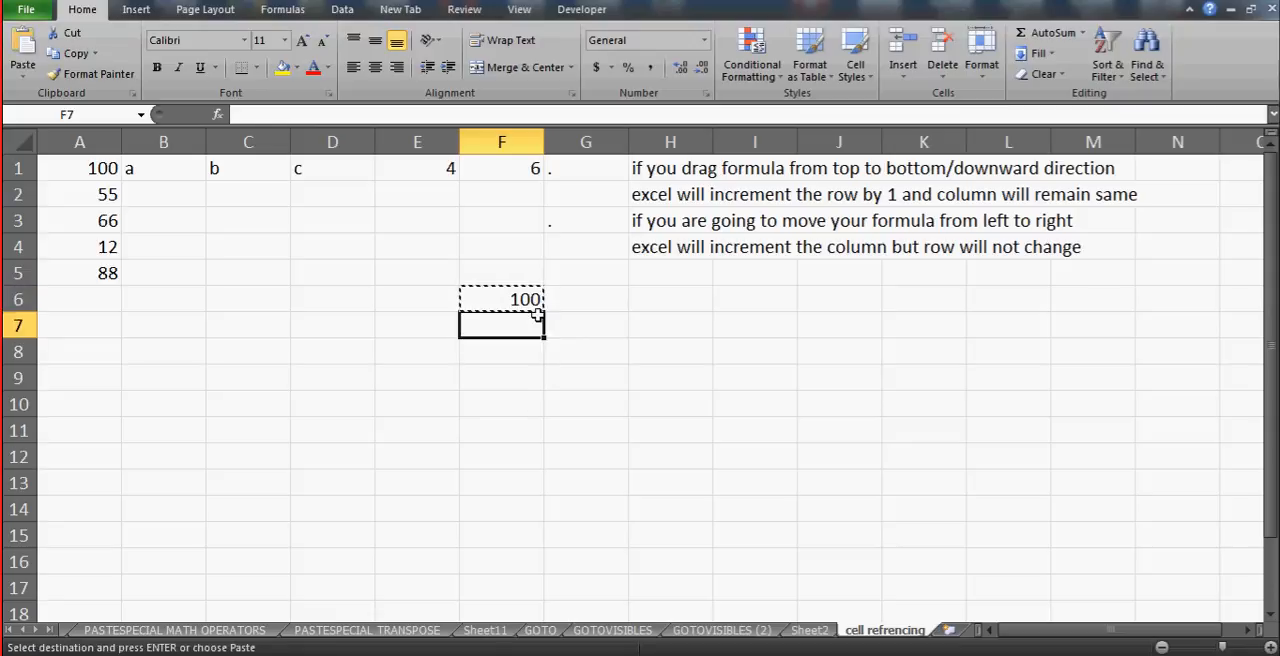
{"action": "key", "text": "shift+Down"}
{"action": "key", "text": "shift+Down"}
{"action": "left_click", "coordinate": [531, 299]}
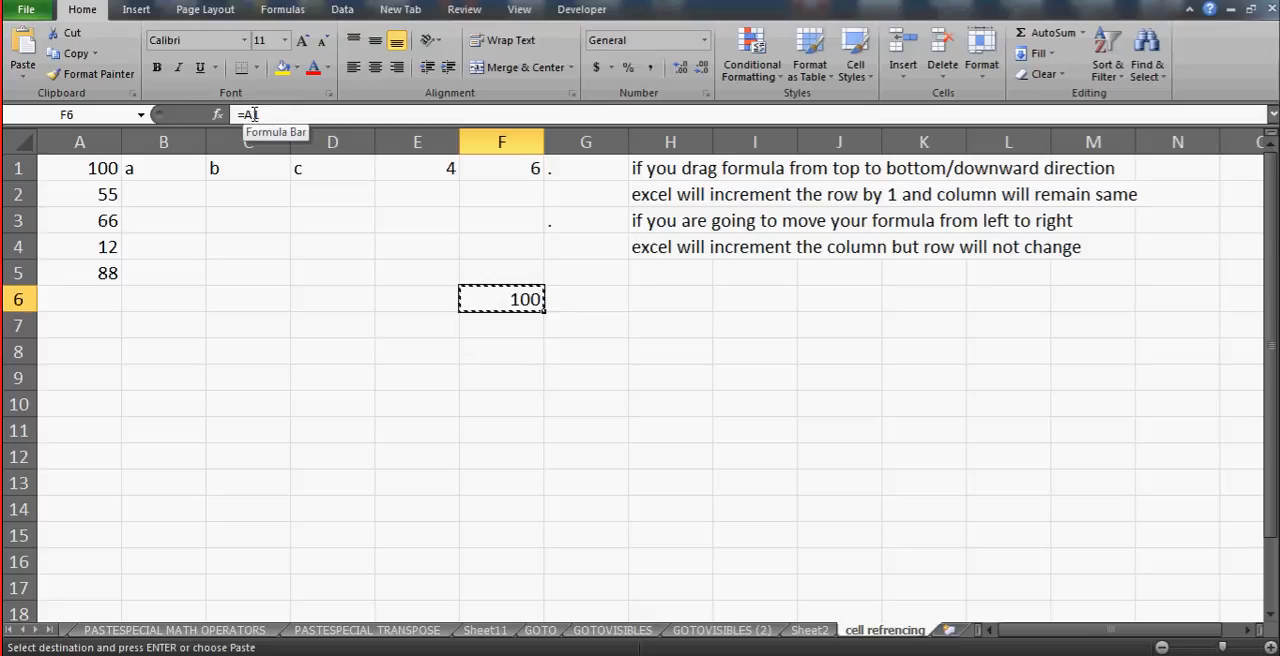
- Examine the column letters from column A across to the sheet's last column, and return to cell A1
{"action": "left_click", "coordinate": [332, 142]}
{"action": "left_click", "coordinate": [248, 142]}
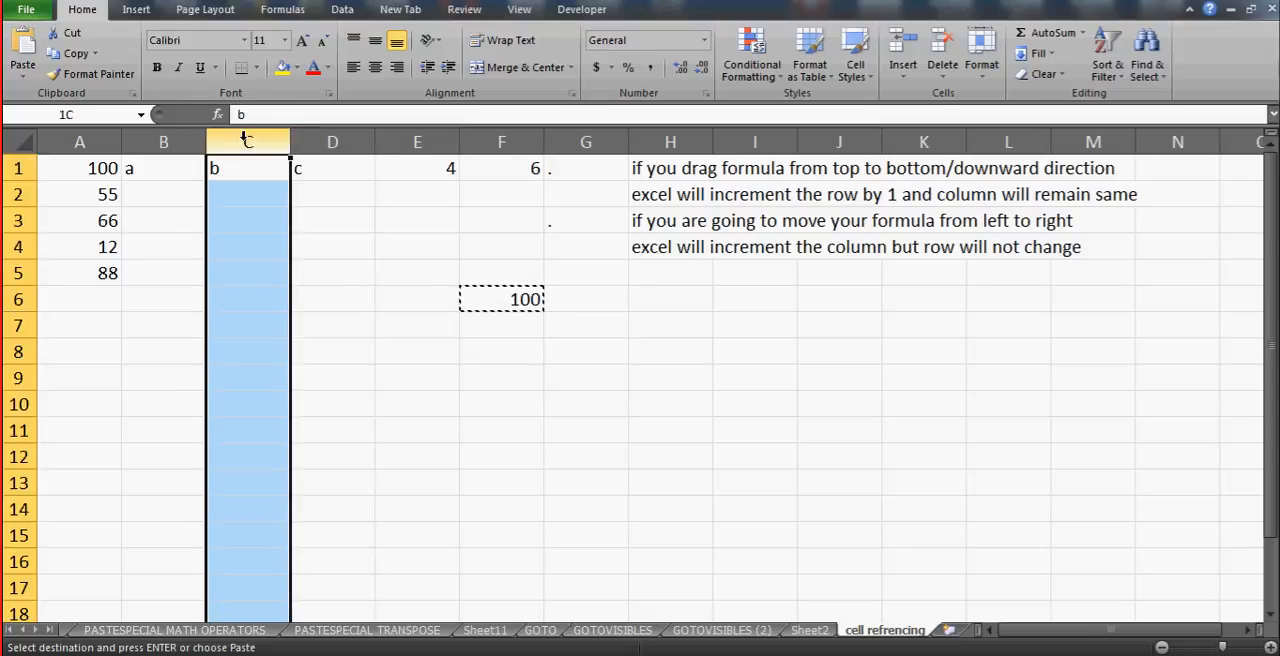
{"action": "left_click", "coordinate": [194, 136]}
{"action": "left_click", "coordinate": [86, 136]}
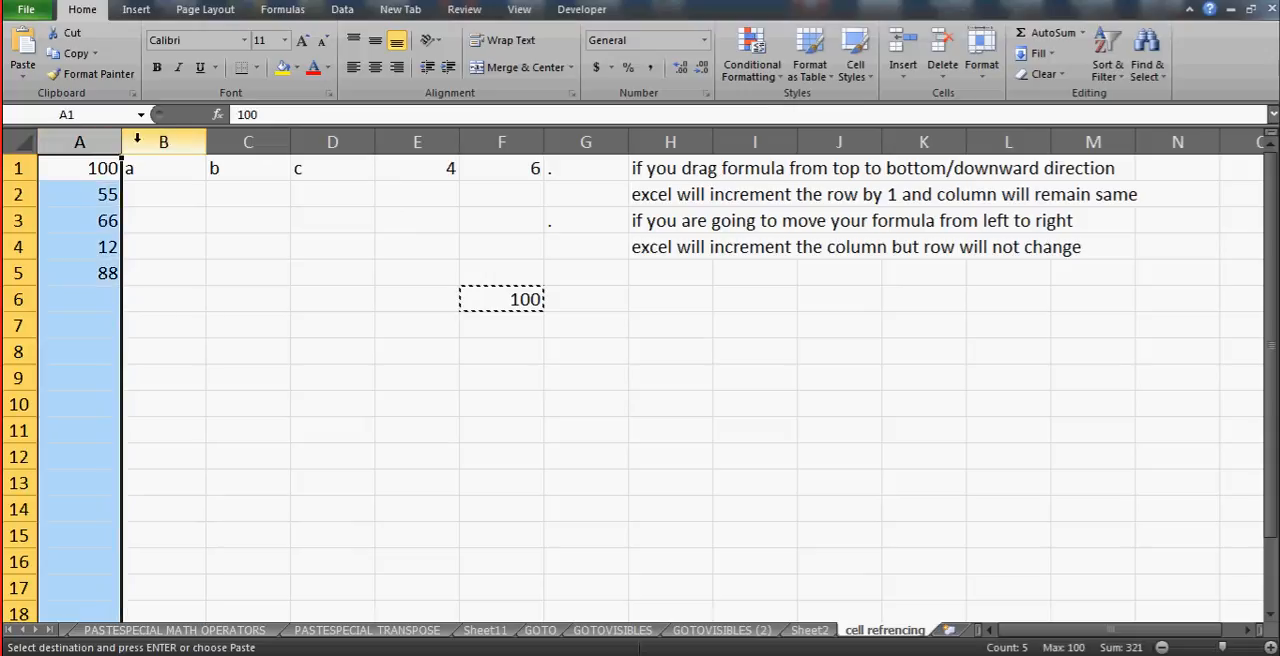
{"action": "left_click", "coordinate": [187, 142]}
{"action": "key", "text": "ctrl+Right"}
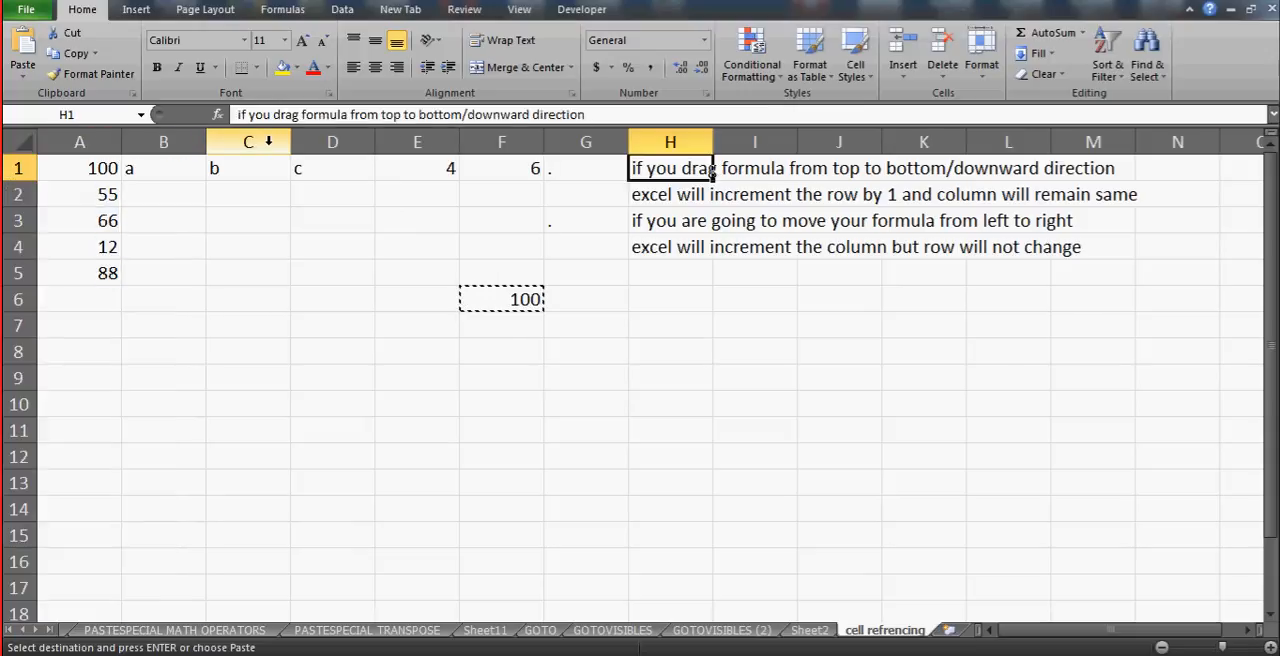
{"action": "key", "text": "ctrl+Right"}
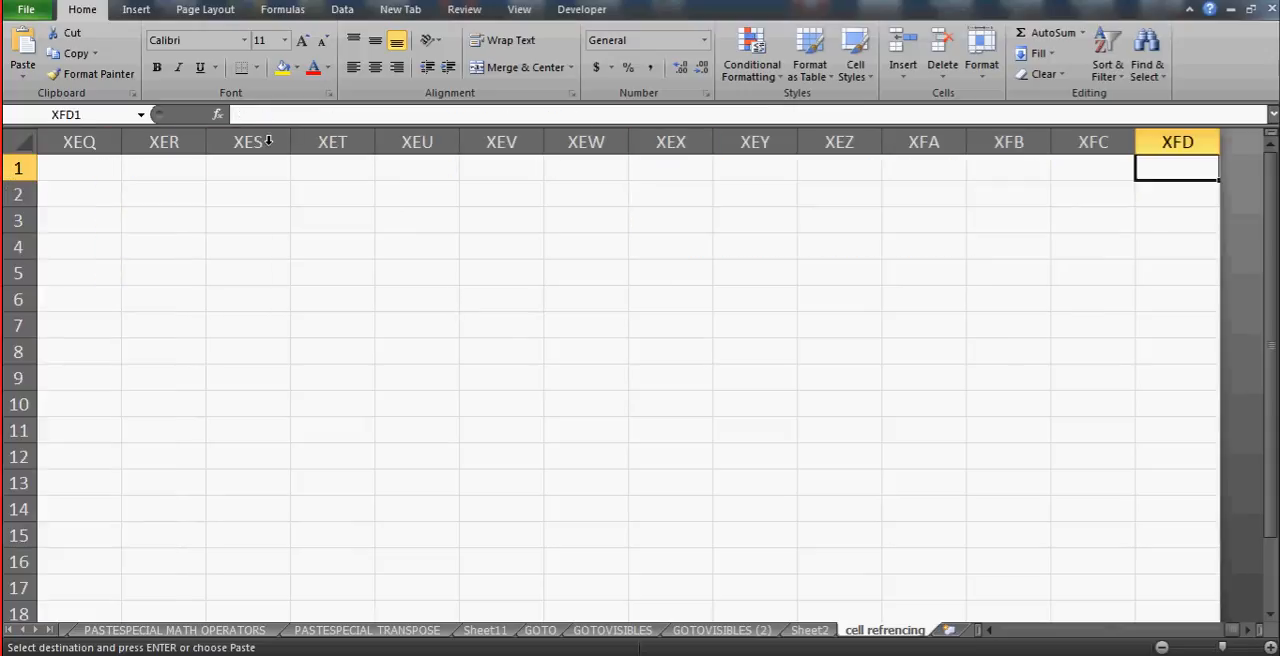
{"action": "left_click", "coordinate": [1196, 136]}
{"action": "key", "text": "ctrl+Left"}
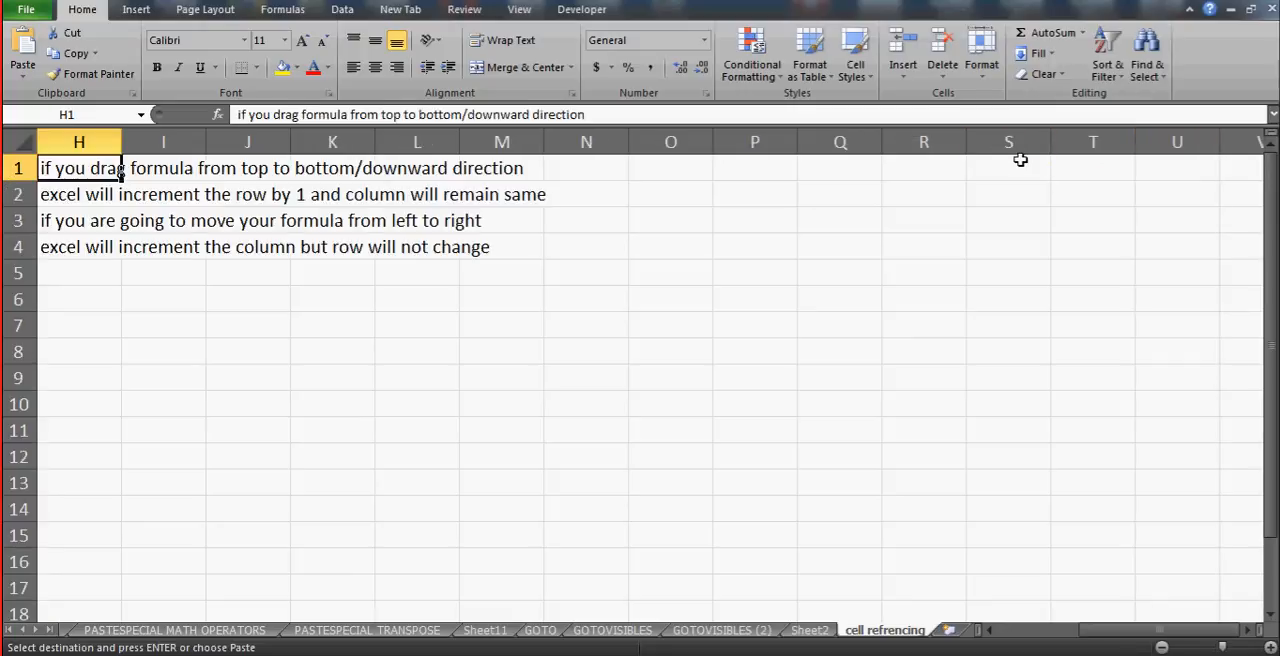
{"action": "key", "text": "ctrl+Left"}
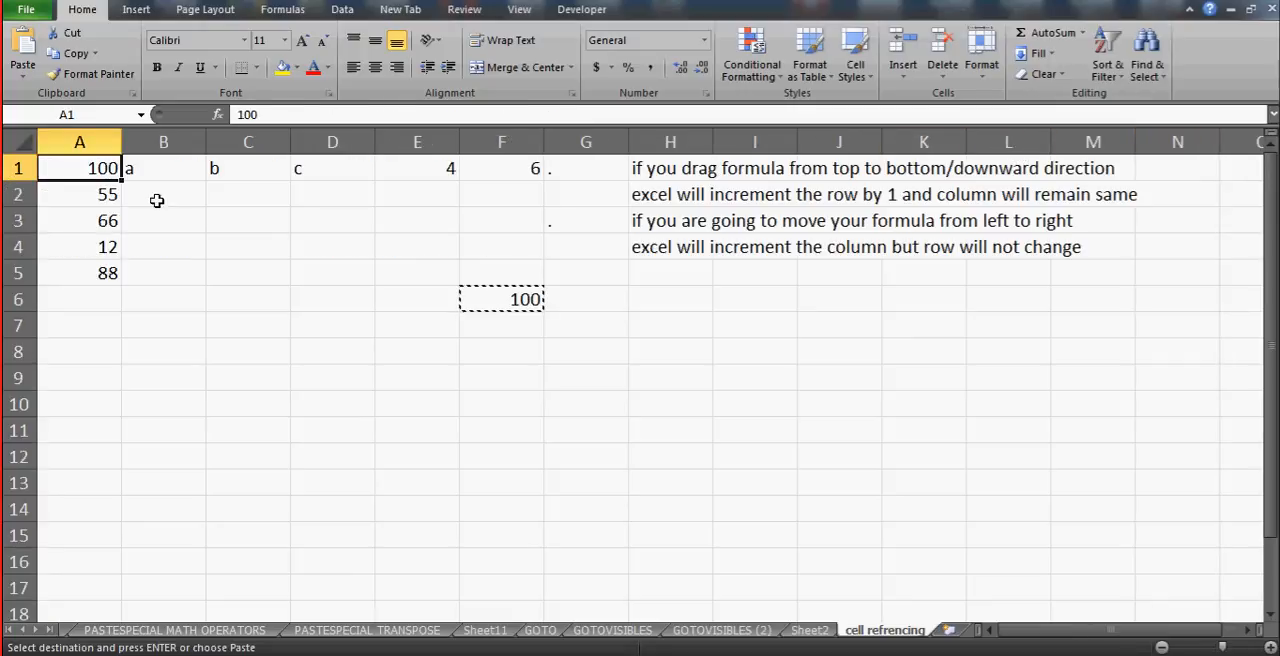
- Highlight rows 1 to 11, columns A to I, and rows 1 to 16 to examine the row and column headings
{"action": "left_click", "coordinate": [20, 168]}
{"action": "left_click_drag", "start_coordinate": [20, 168], "coordinate": [20, 440]}
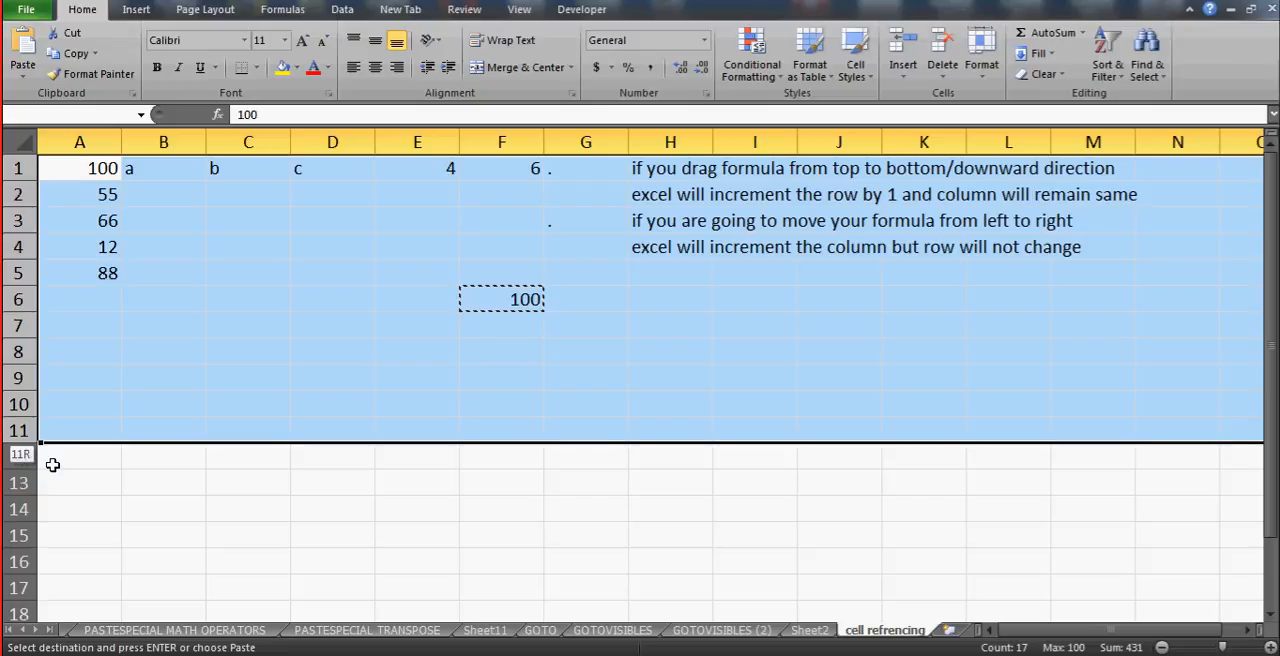
{"action": "left_click_drag", "start_coordinate": [53, 465], "coordinate": [52, 463]}
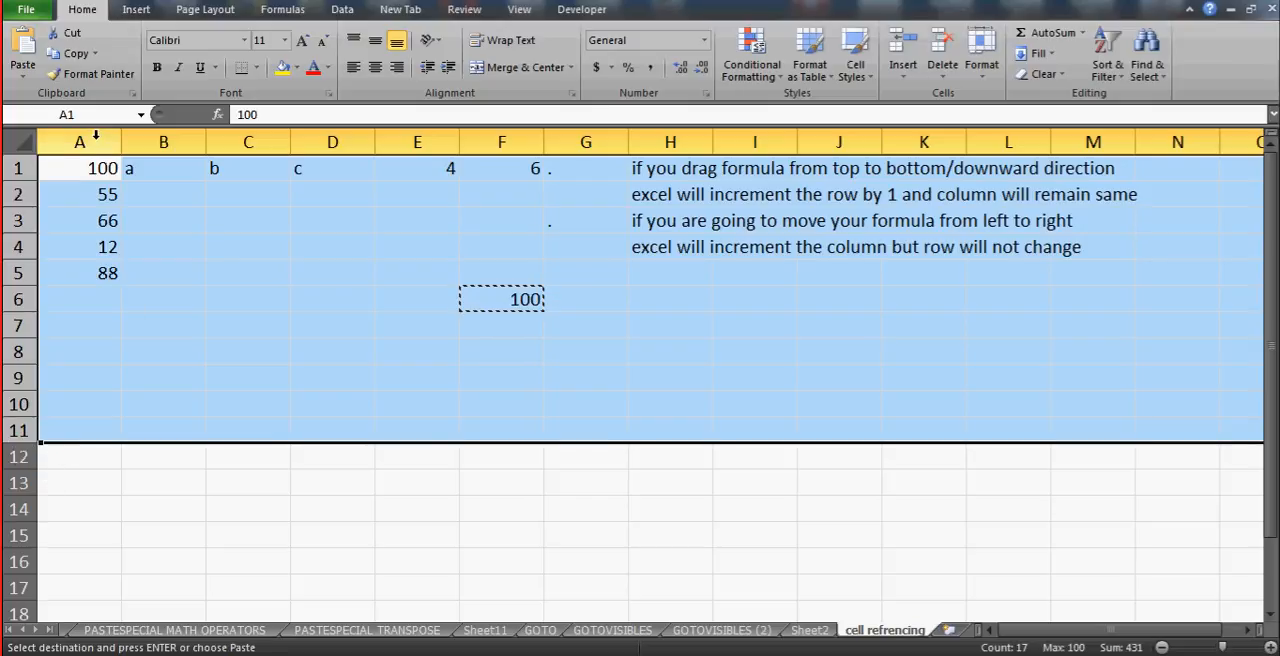
{"action": "left_click_drag", "start_coordinate": [95, 136], "coordinate": [95, 136]}
{"action": "key", "text": "shift+Right"}
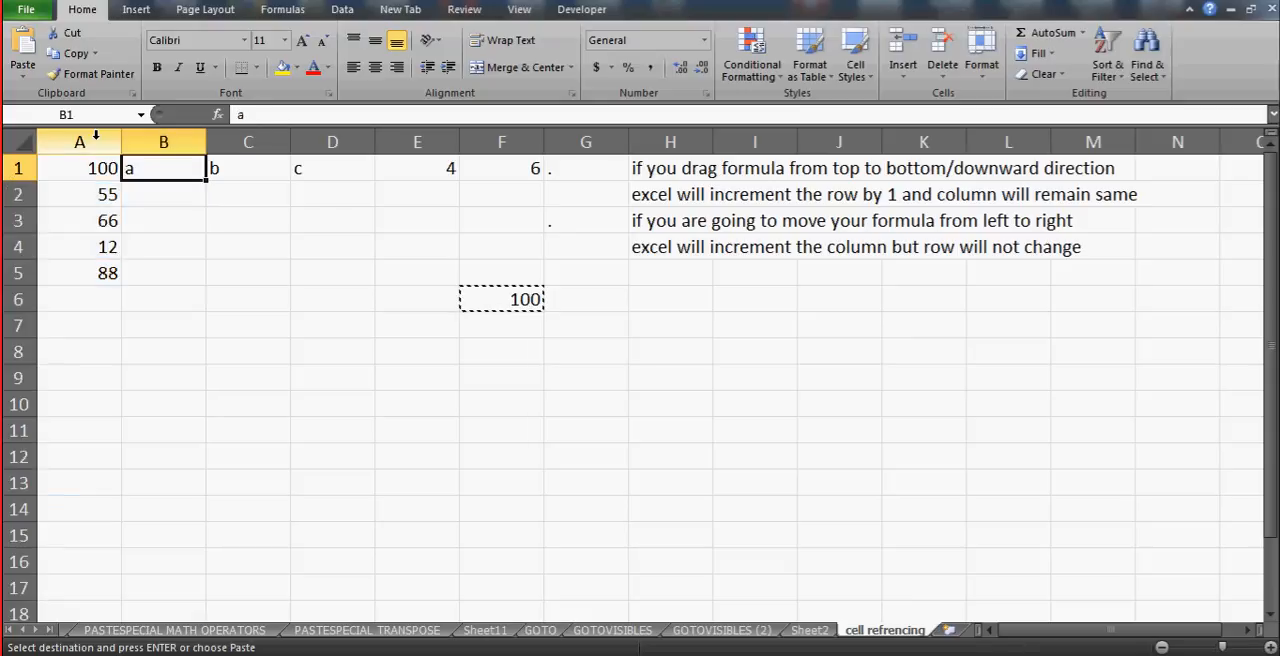
{"action": "left_click", "coordinate": [96, 140]}
{"action": "left_click_drag", "start_coordinate": [96, 135], "coordinate": [798, 142]}
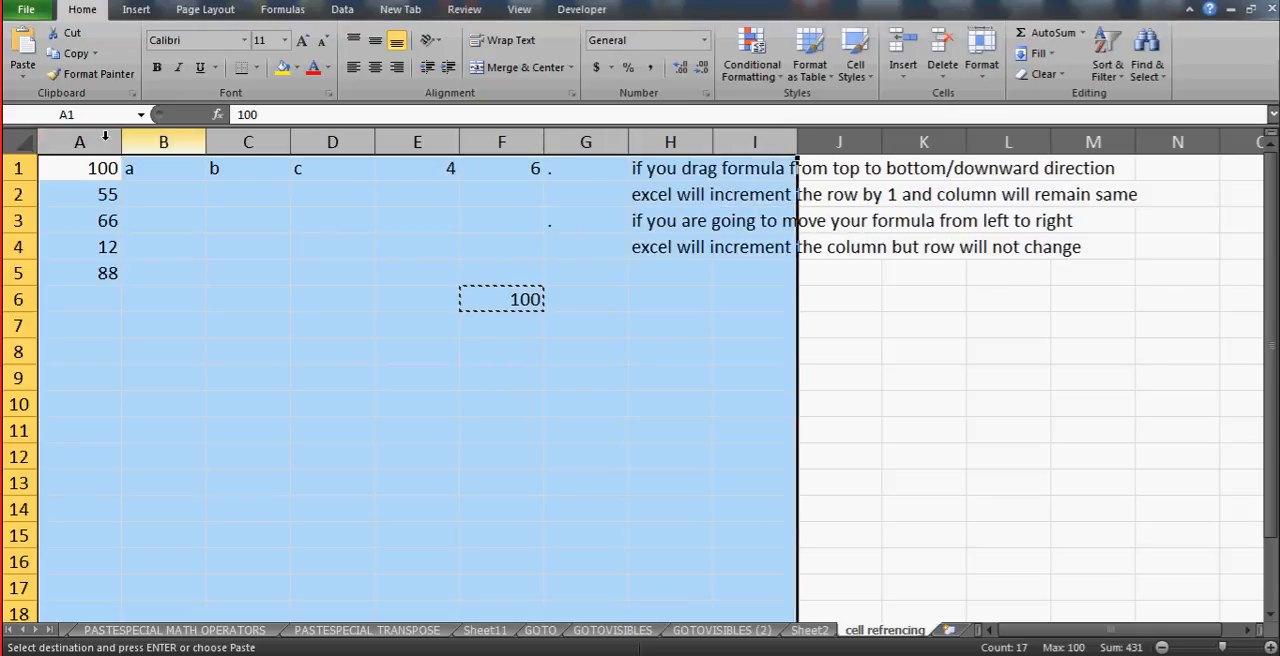
{"action": "left_click_drag", "start_coordinate": [16, 168], "coordinate": [20, 559]}
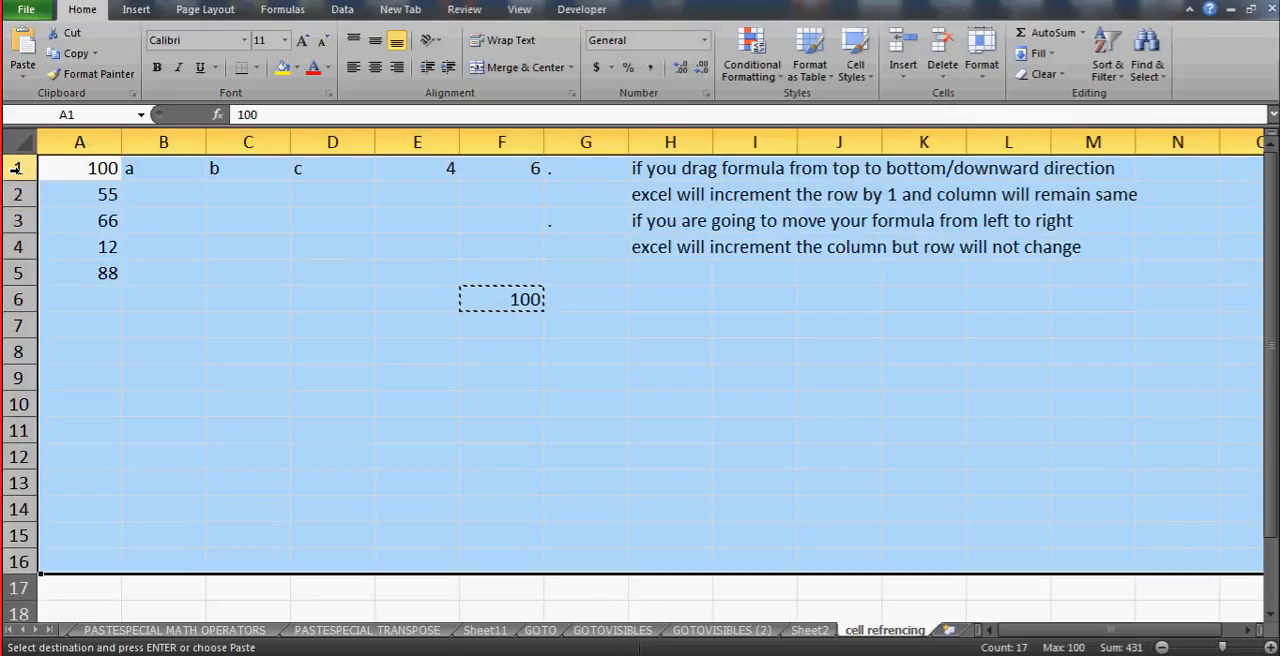
- Examine the row numbers by going down column A to the sheet's last row, and return to cell A1
{"action": "left_click", "coordinate": [163, 194]}
{"action": "key", "text": "Left"}
{"action": "key", "text": "ctrl+Down"}
{"action": "key", "text": "ctrl+Down"}
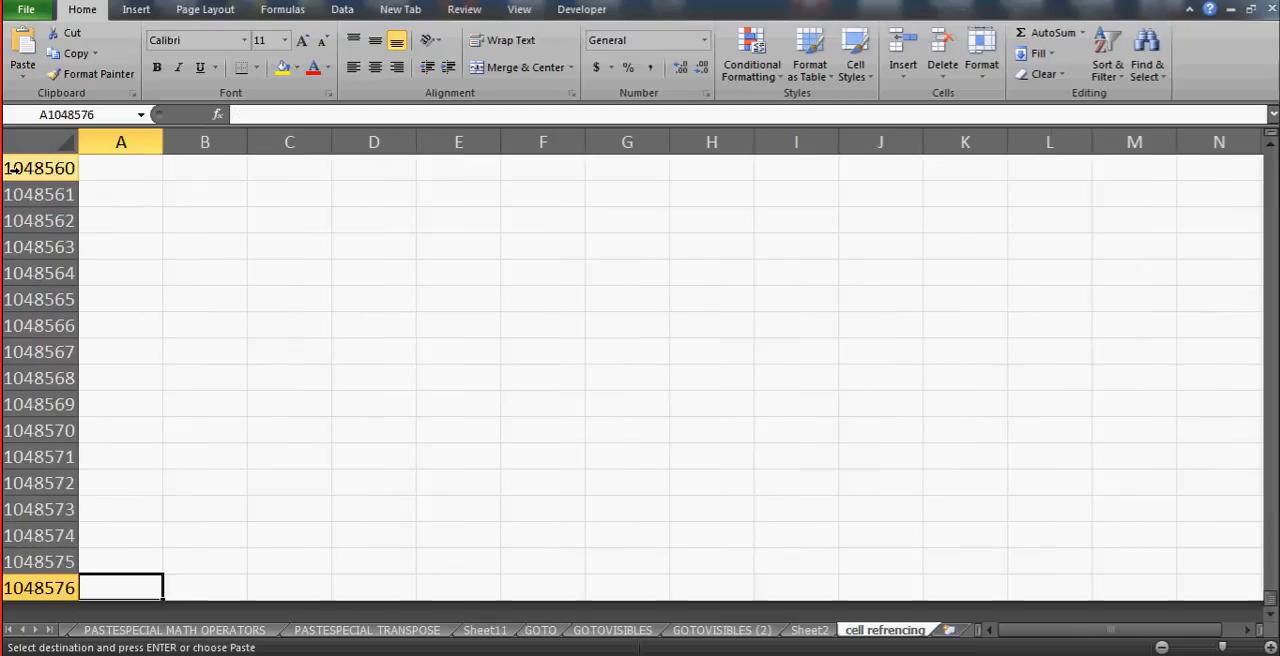
{"action": "key", "text": "ctrl+Up"}
{"action": "key", "text": "ctrl+Up"}
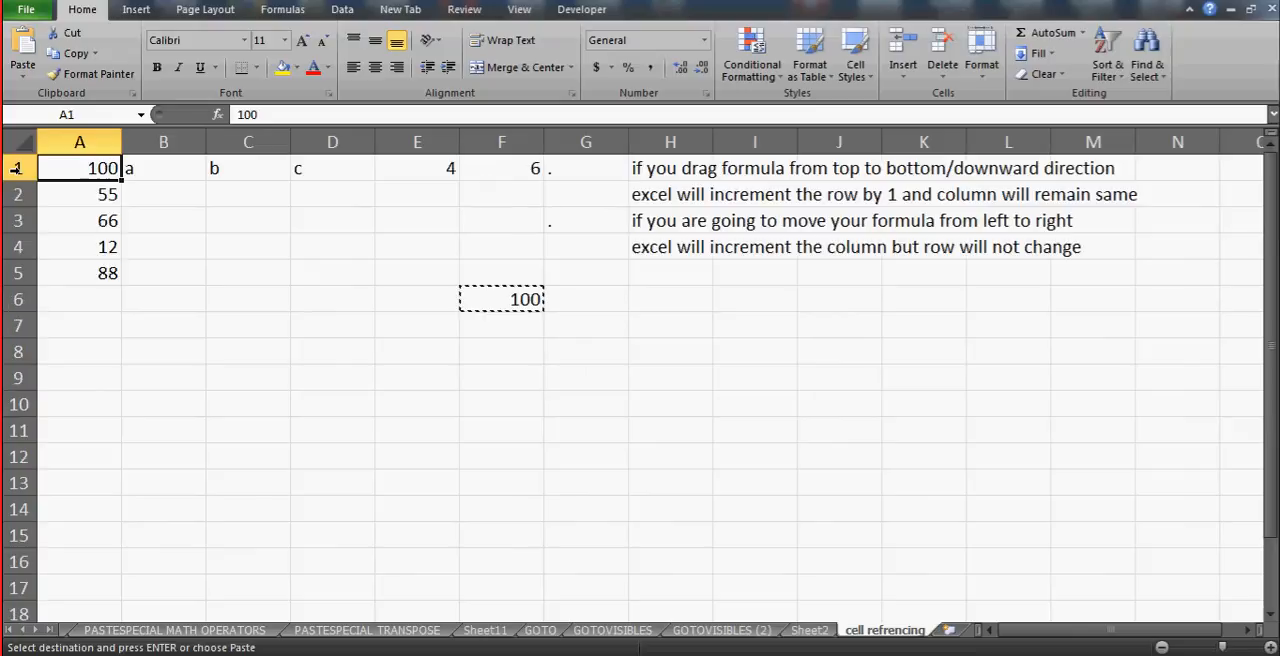
- Select every cell of the sheet starting from A1, and go back to F6 to read its formula
{"action": "key", "text": "ctrl+shift+Down"}
{"action": "key", "text": "ctrl+shift+Down"}
{"action": "key", "text": "ctrl+shift+Right"}
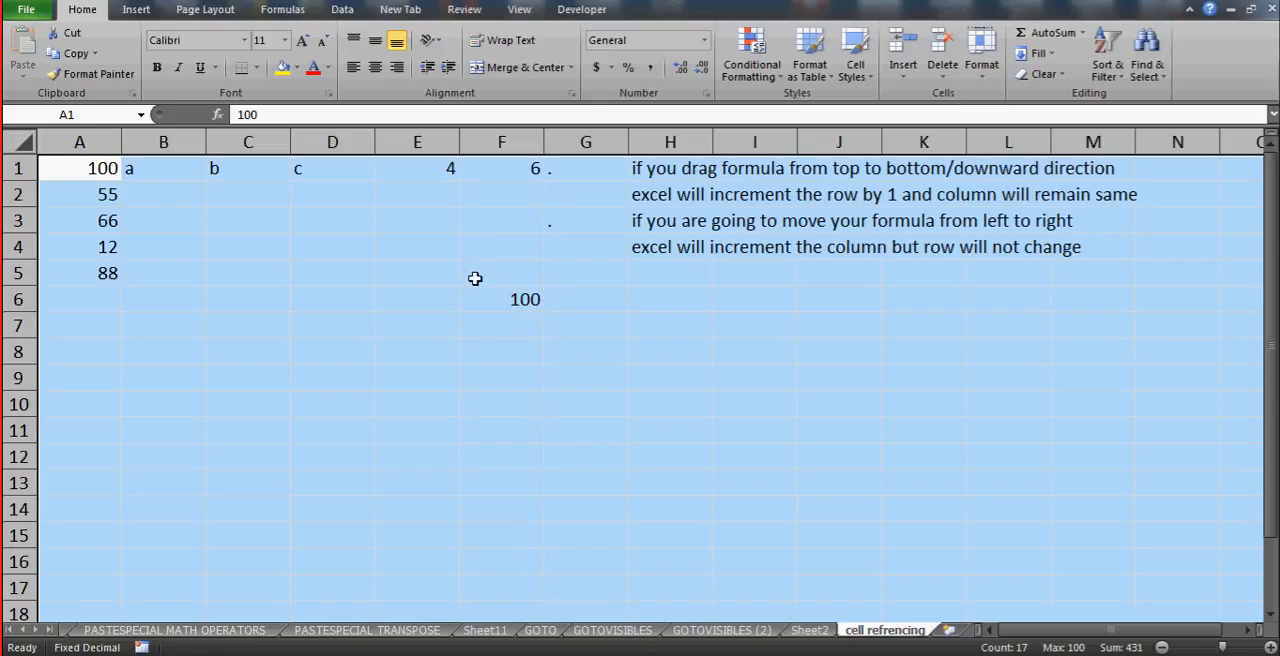
{"action": "left_click", "coordinate": [547, 305]}
{"action": "left_click", "coordinate": [521, 302]}
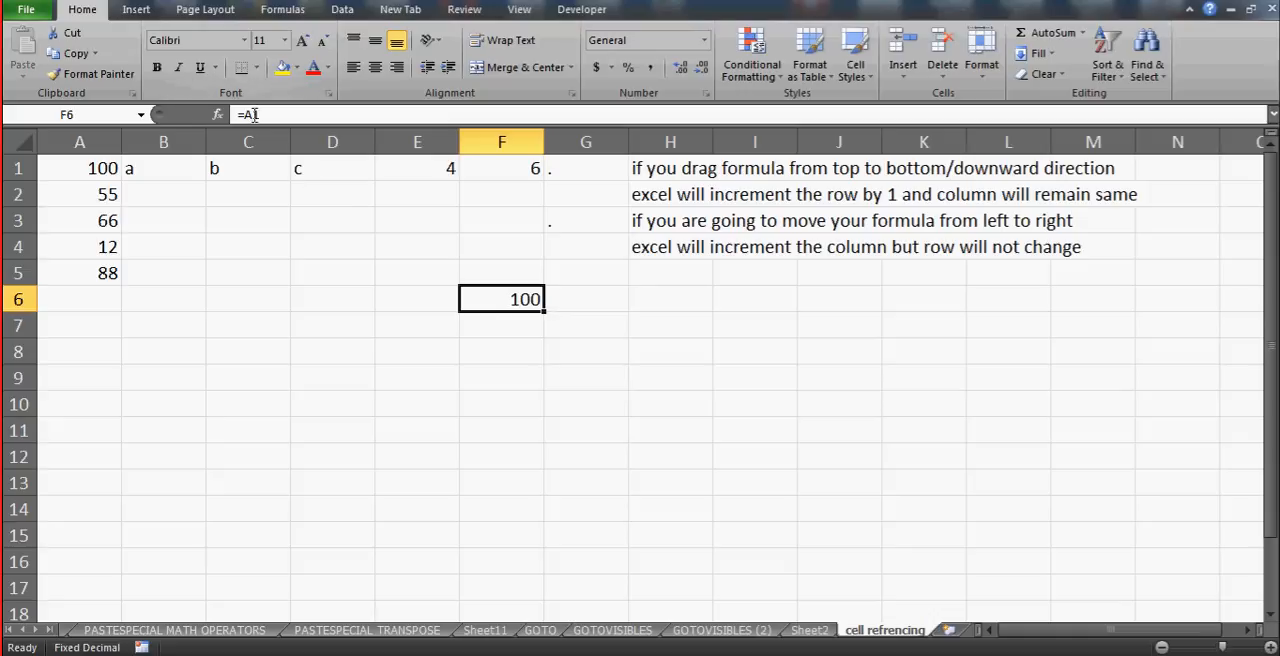
- Enter the capitalized text label "A1" in cell B6
{"action": "left_click", "coordinate": [178, 295]}
{"action": "type", "text": "a"}
{"action": "key", "text": "BackSpace"}
{"action": "key", "text": "Caps_Lock"}
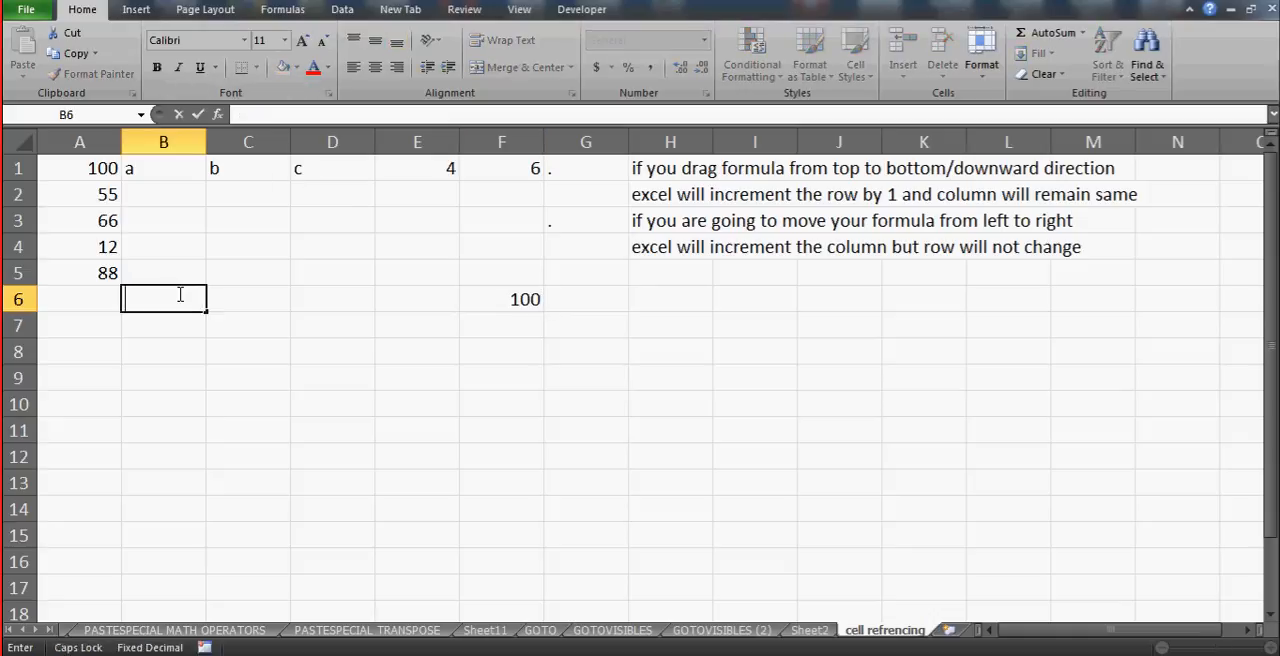
{"action": "type", "text": "A1"}
{"action": "key", "text": "Return"}
{"action": "key", "text": "Return"}
{"action": "key", "text": "Up"}
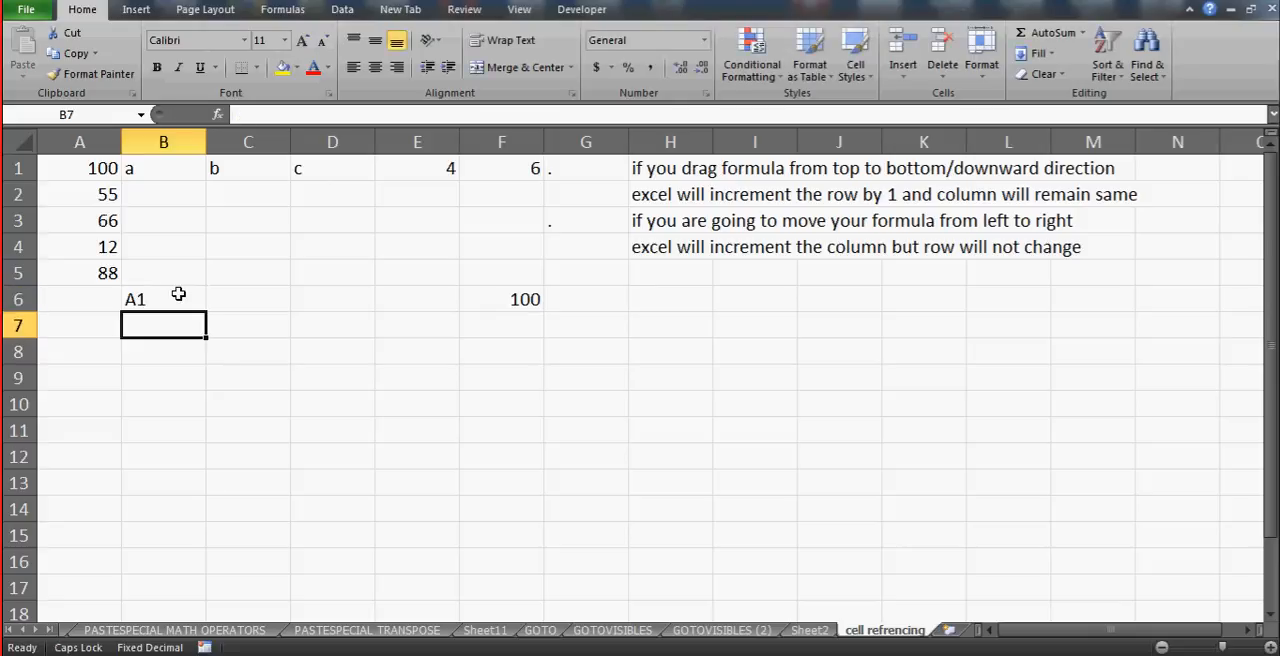
- Draw an elbow arrow connector from below the "A1" label in B6 to the near edge of cell C8
{"action": "left_click", "coordinate": [140, 12]}
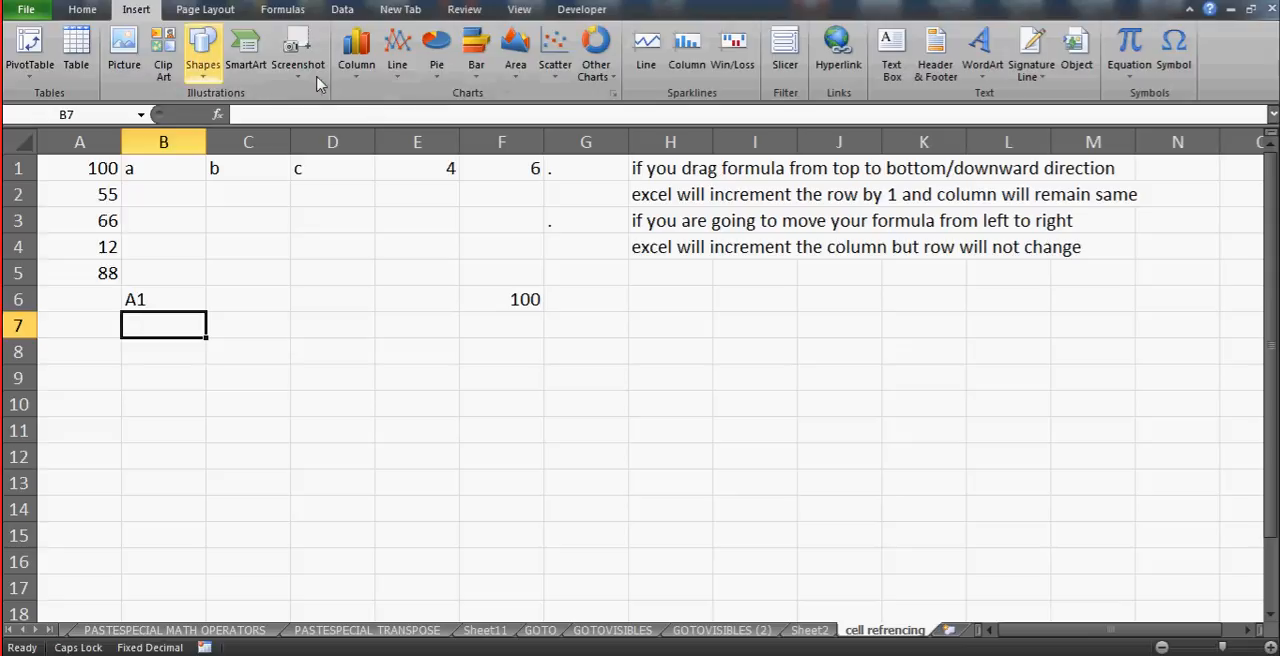
{"action": "left_click", "coordinate": [205, 70]}
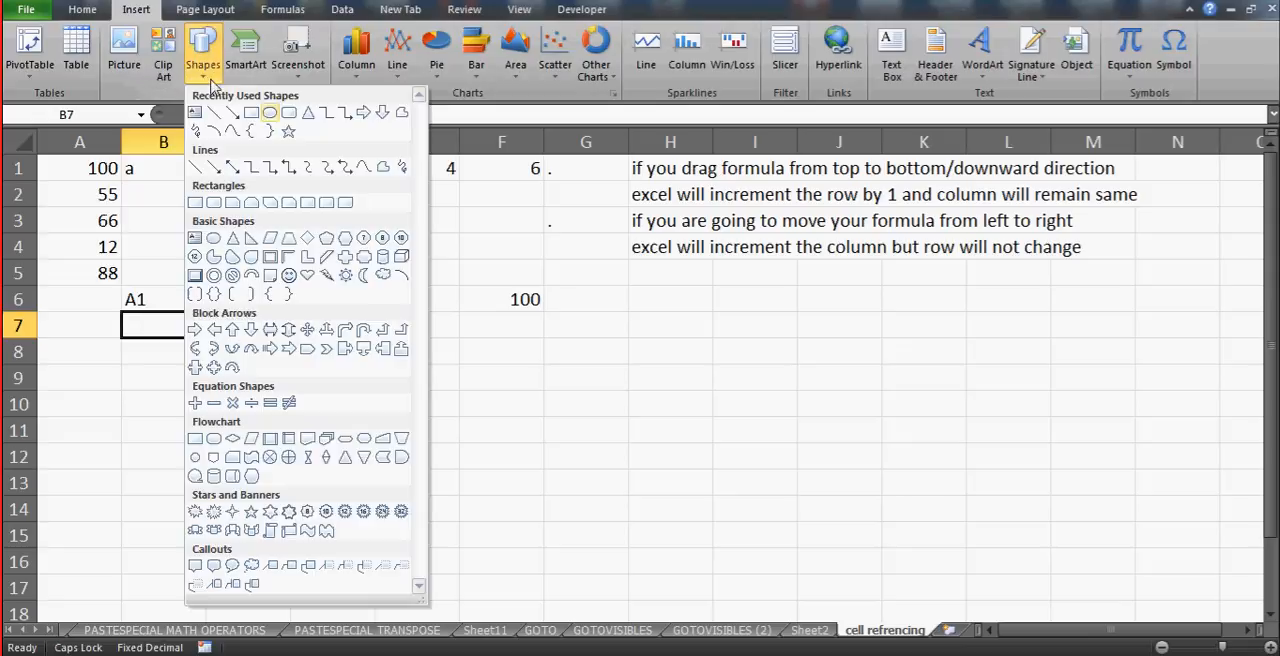
{"action": "left_click", "coordinate": [340, 114]}
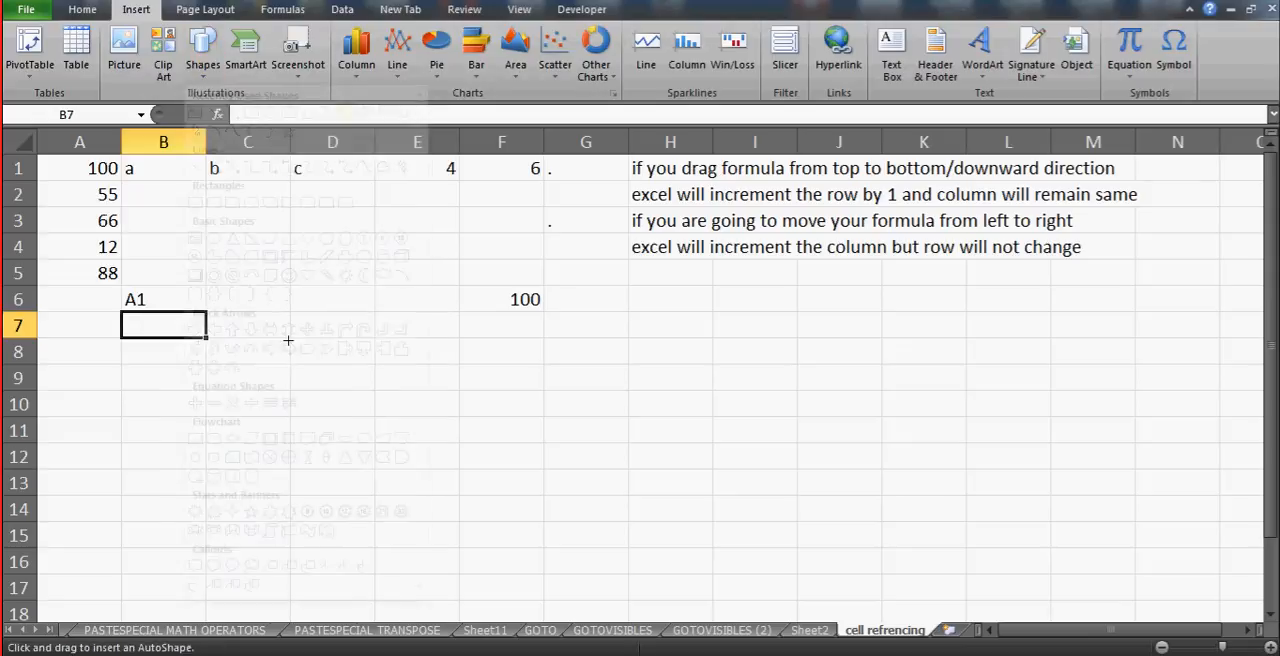
{"action": "left_click_drag", "start_coordinate": [141, 309], "coordinate": [212, 349]}
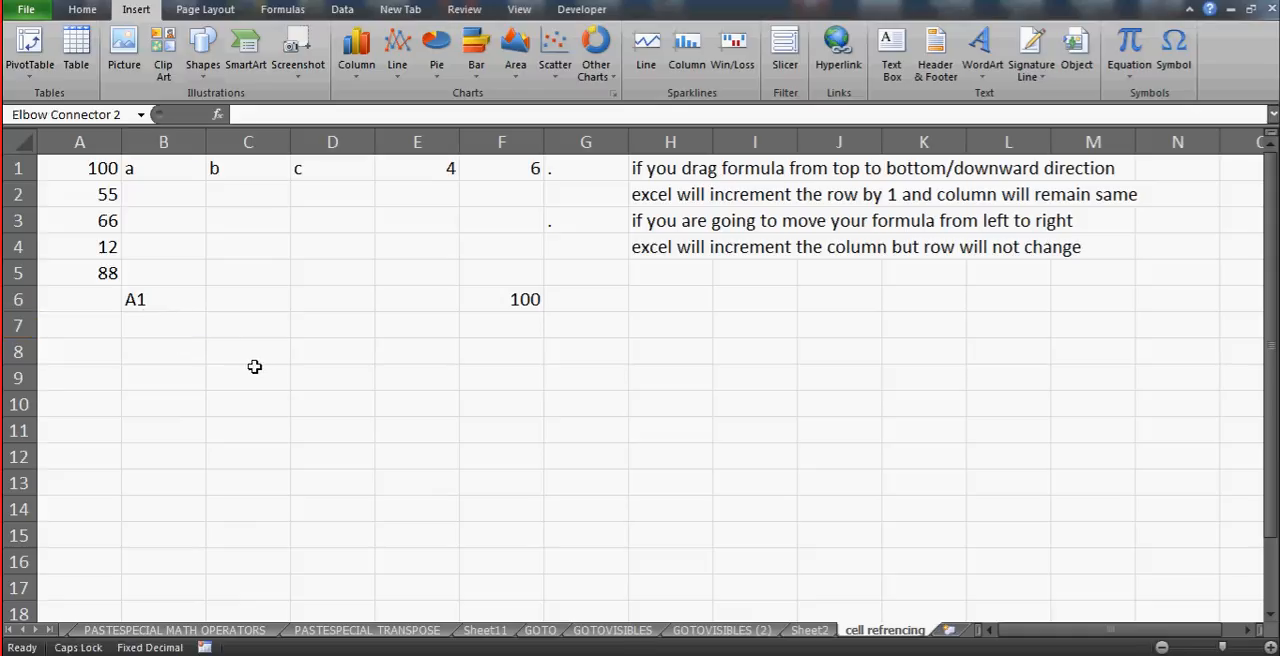
- Enter the label "COLUMN A" in cell C8, at the tip of the elbow arrow
{"action": "left_click", "coordinate": [260, 357]}
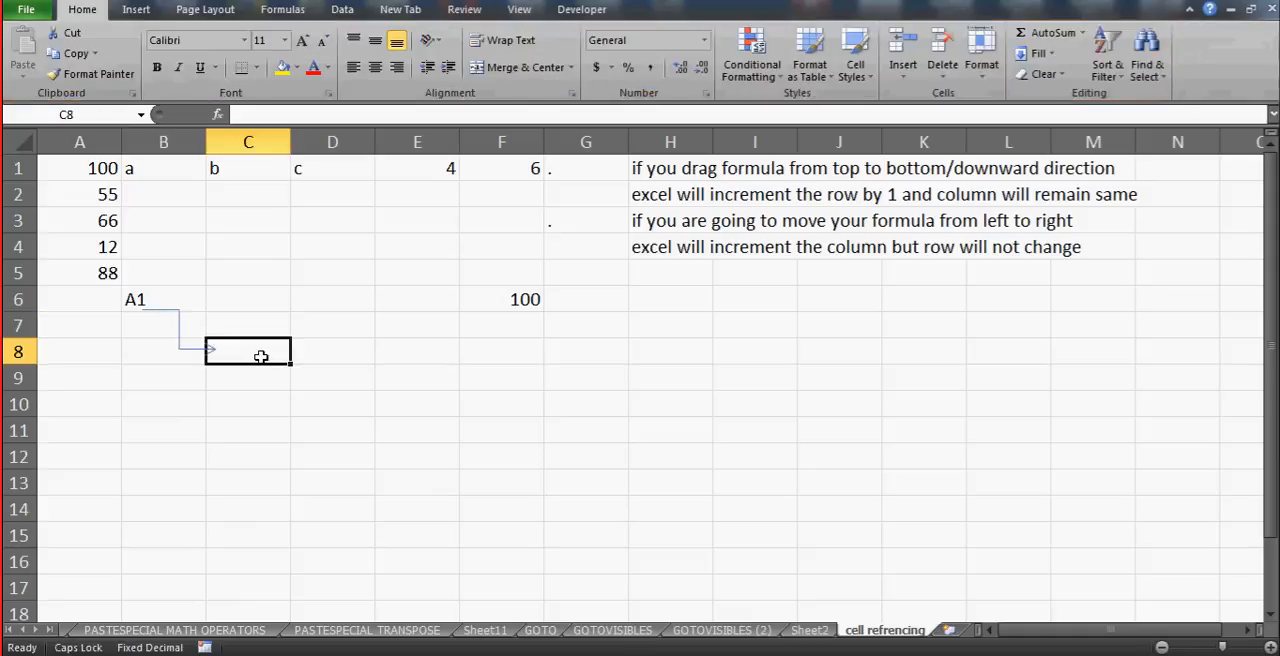
{"action": "type", "text": "COLUMN A"}
{"action": "key", "text": "Return"}
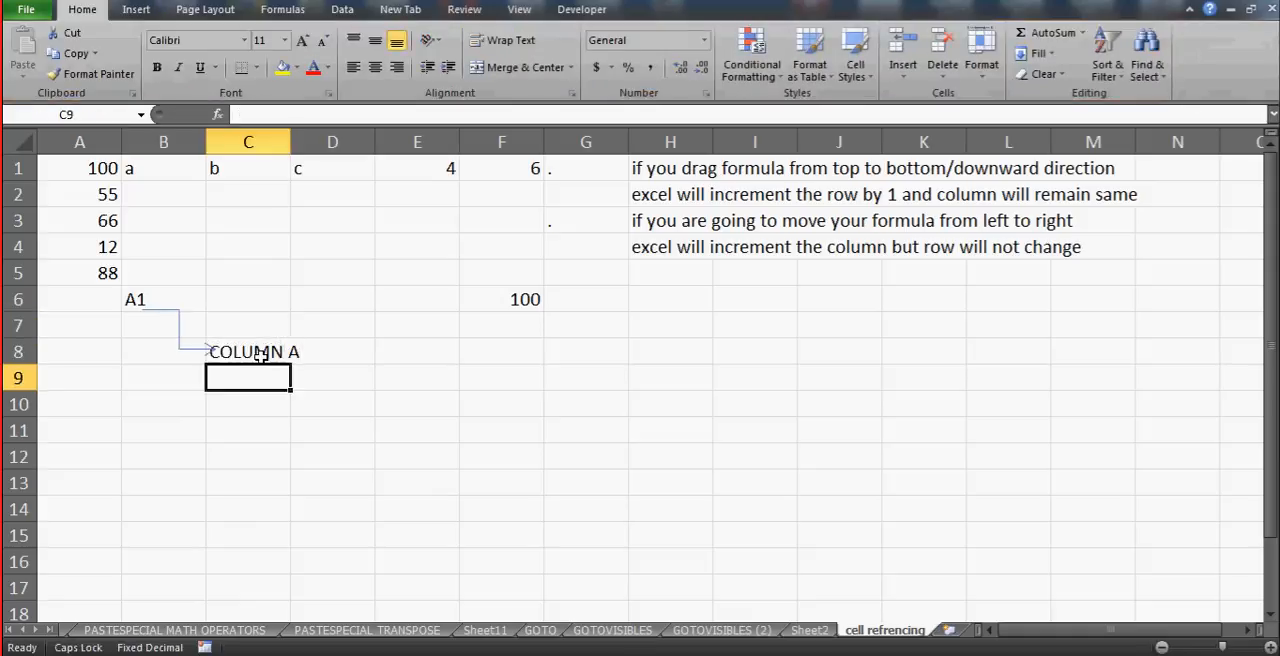
- Duplicate the elbow arrow connector and reshape the copy so it runs from below the "A1" label to the near edge of cell C10
{"action": "left_click", "coordinate": [180, 332]}
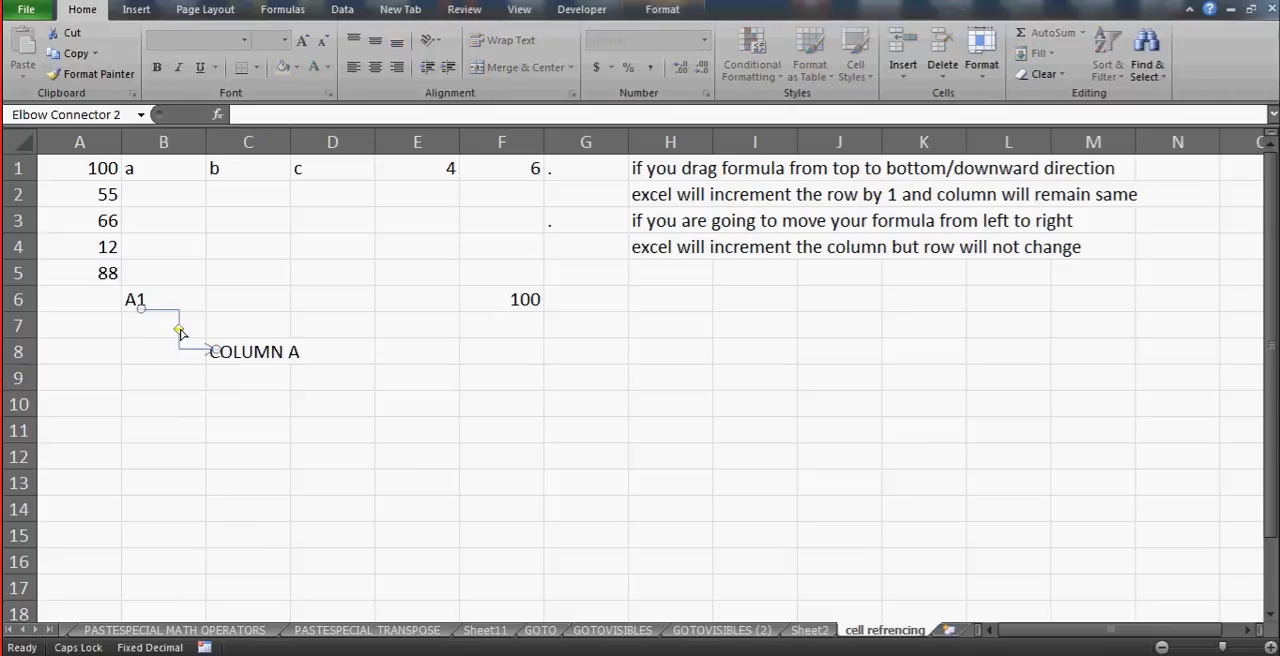
{"action": "key", "text": "ctrl+c"}
{"action": "key", "text": "ctrl+v"}
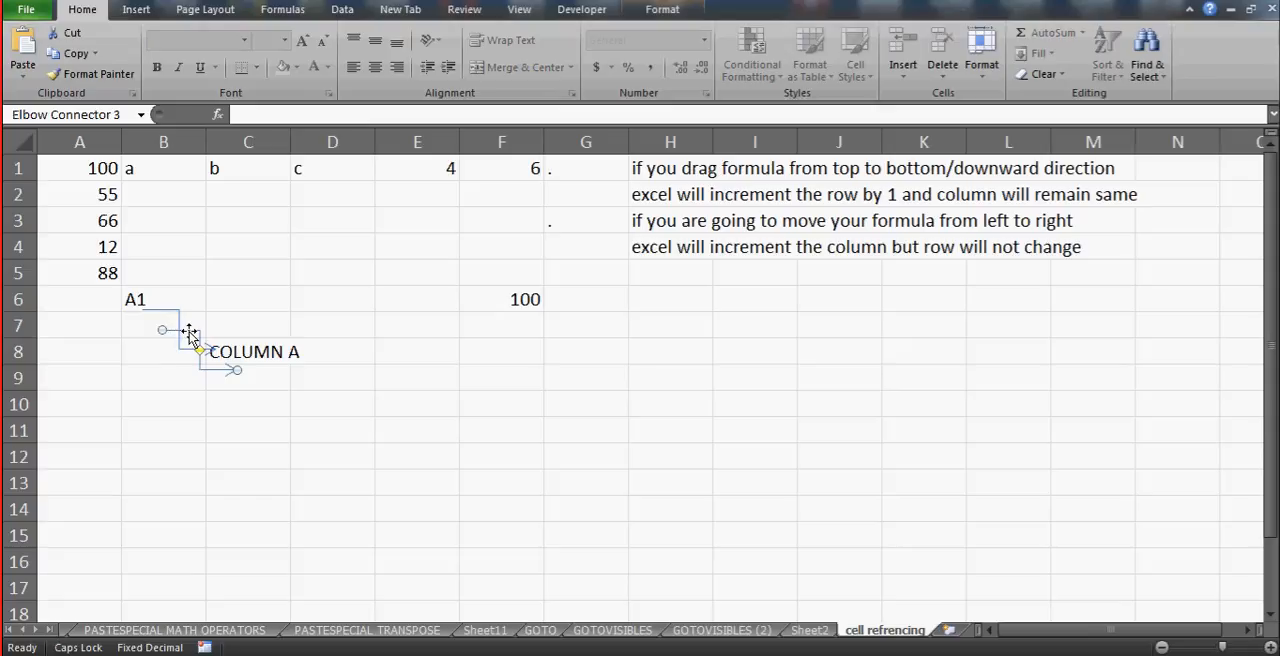
{"action": "left_click_drag", "start_coordinate": [189, 330], "coordinate": [154, 322]}
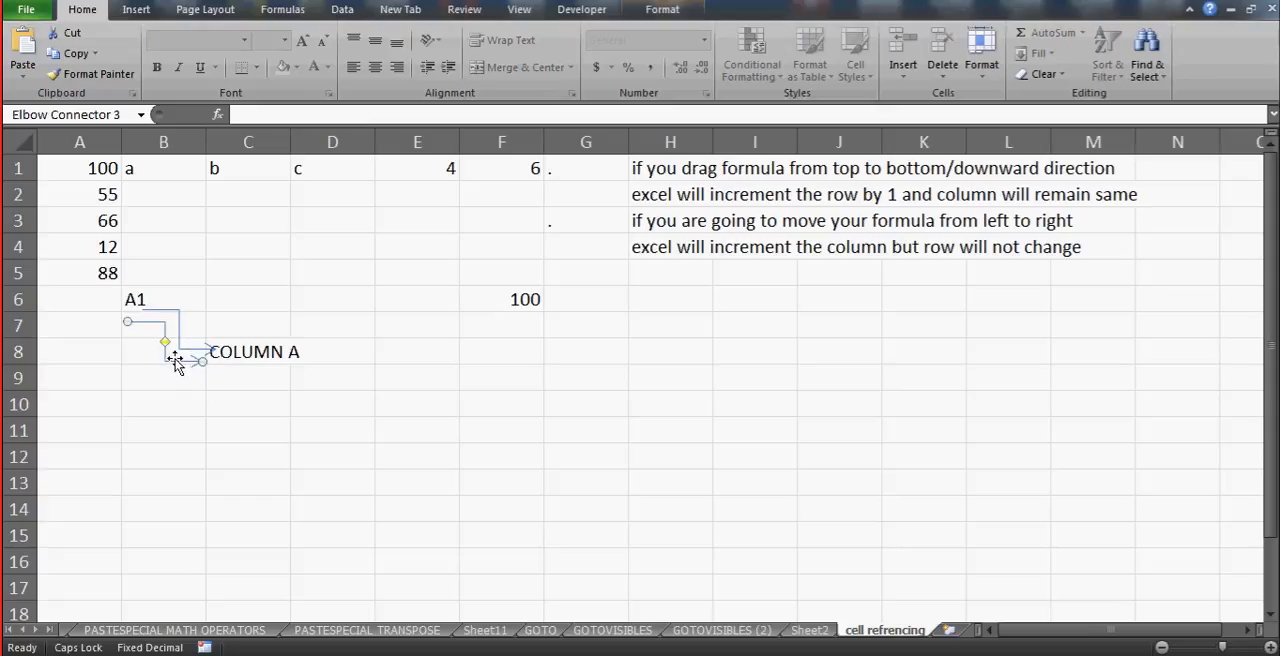
{"action": "left_click_drag", "start_coordinate": [200, 366], "coordinate": [207, 396]}
- Enter the label "ROW - 1" in cell C10, at the tip of the second elbow arrow
{"action": "left_click", "coordinate": [253, 408]}
{"action": "type", "text": "RO"}
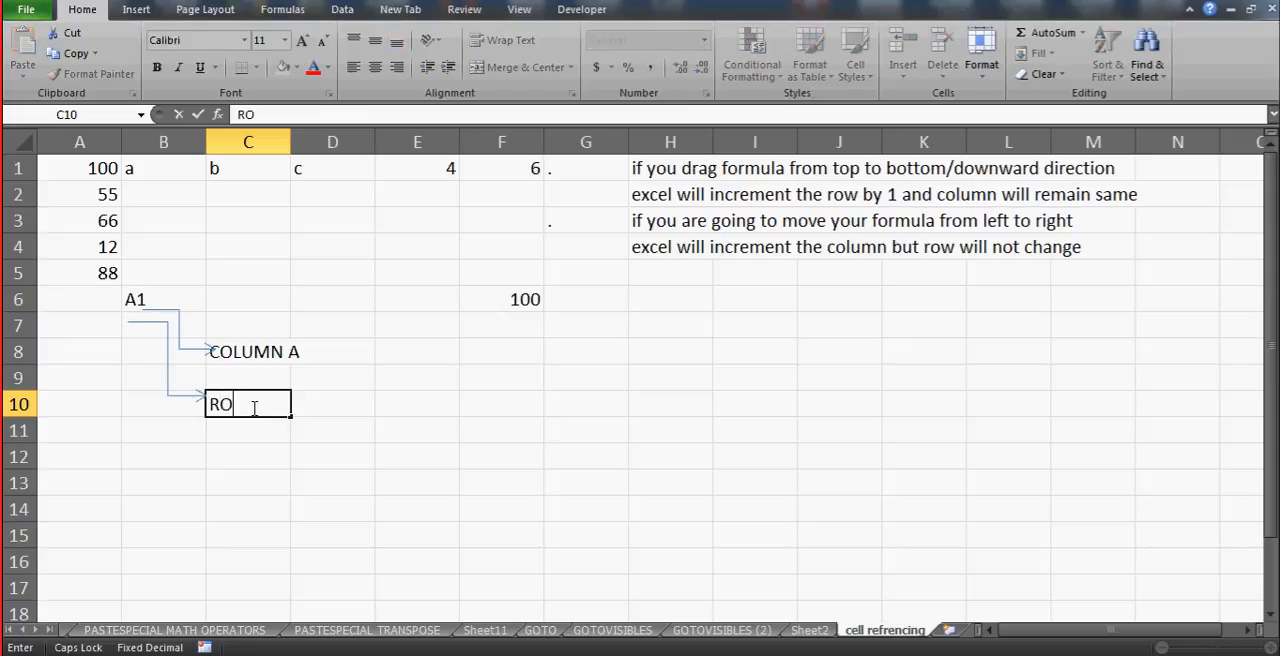
{"action": "type", "text": "W - 1"}
{"action": "key", "text": "Return"}
- Enter the sample references "b2" in cell C13 and "2b" in cell C14 to compare their order
{"action": "left_click", "coordinate": [255, 497]}
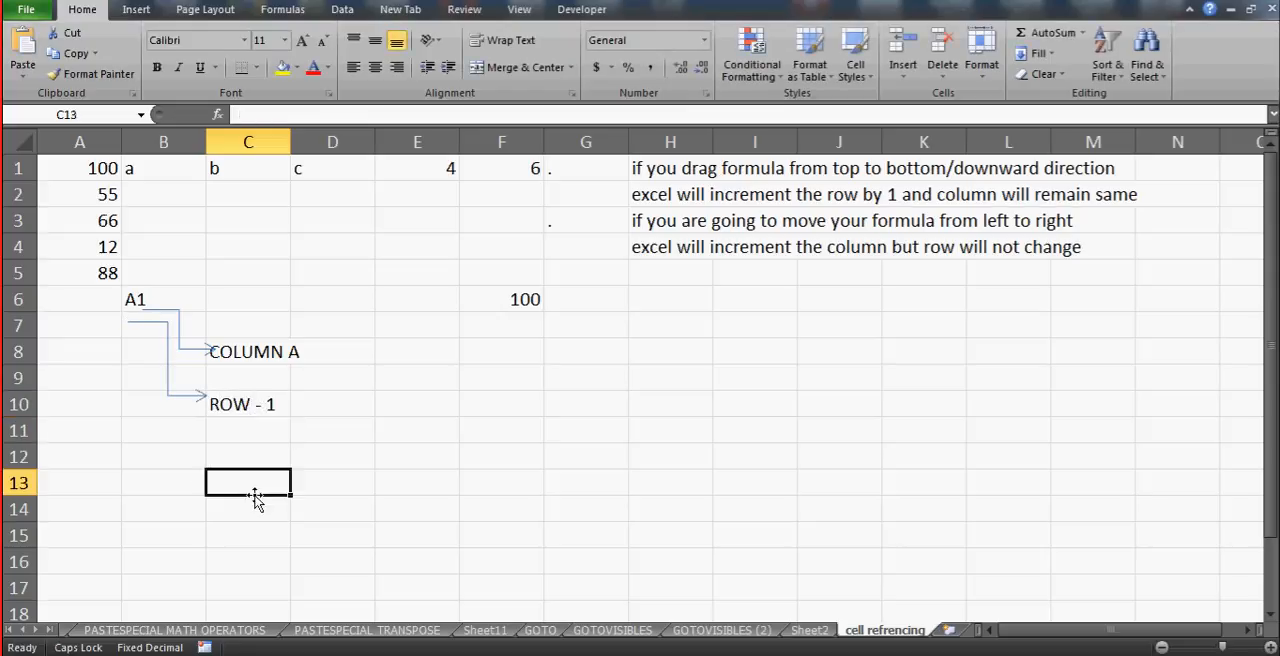
{"action": "type", "text": "b2"}
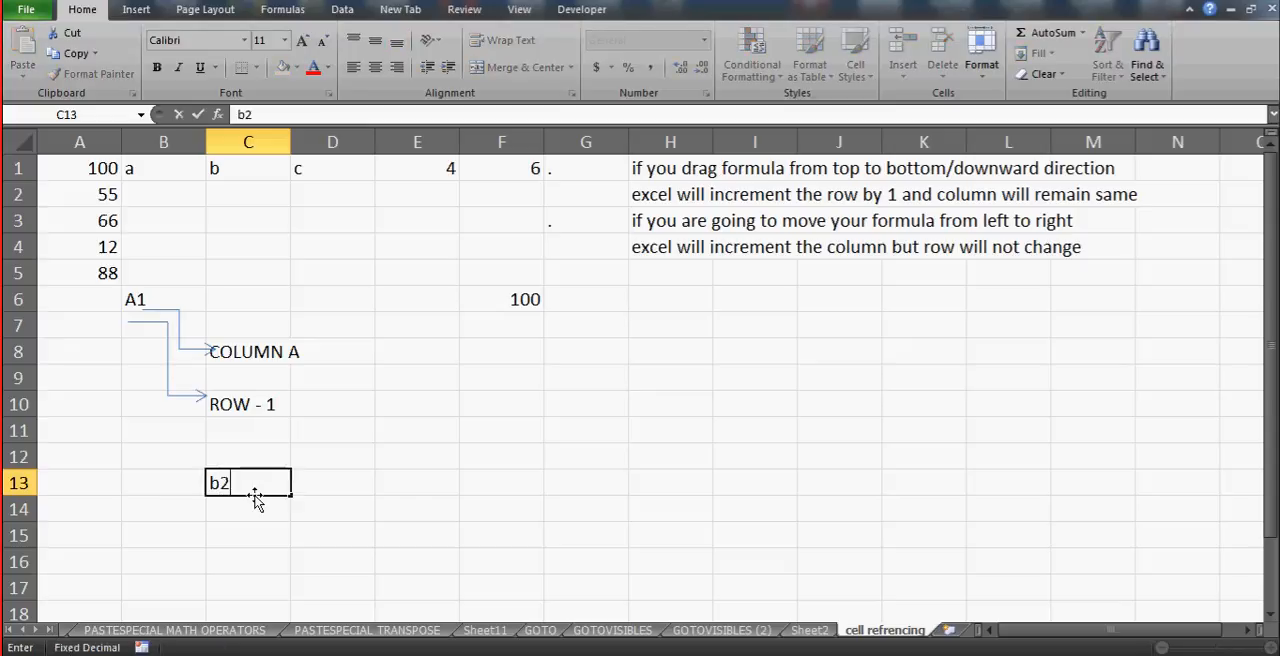
{"action": "key", "text": "Return"}
{"action": "left_click", "coordinate": [255, 495]}
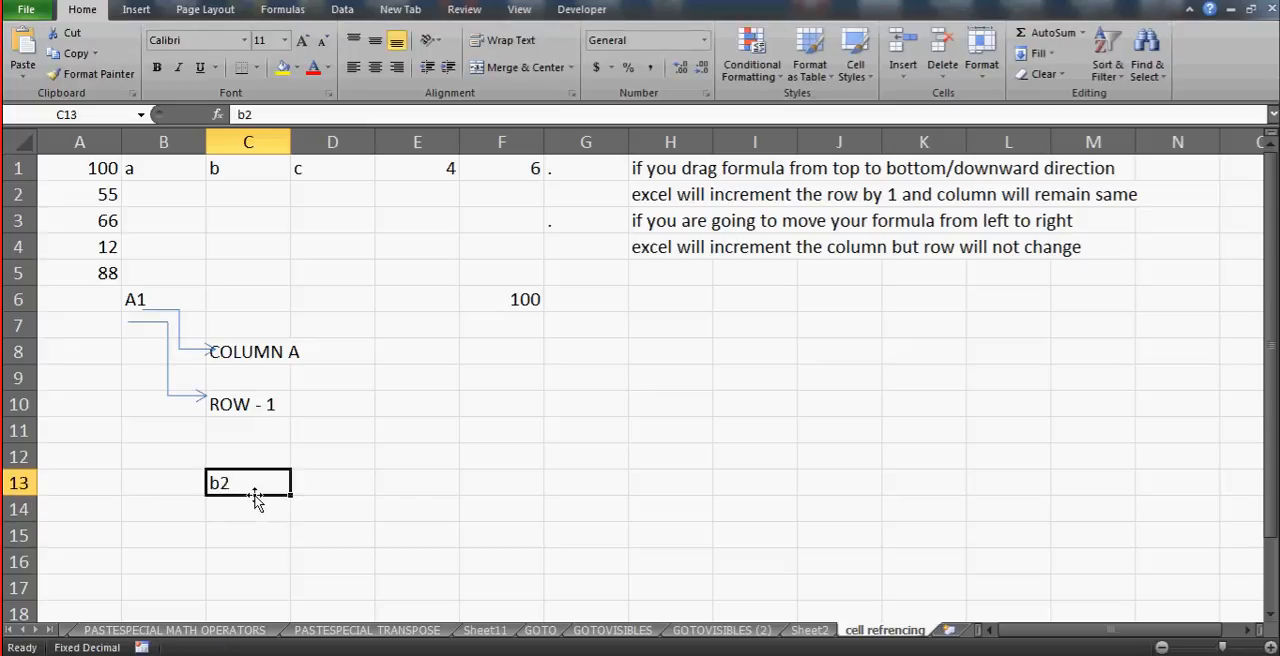
{"action": "key", "text": "Return"}
{"action": "left_click", "coordinate": [255, 495]}
{"action": "key", "text": "Return"}
{"action": "type", "text": "2b"}
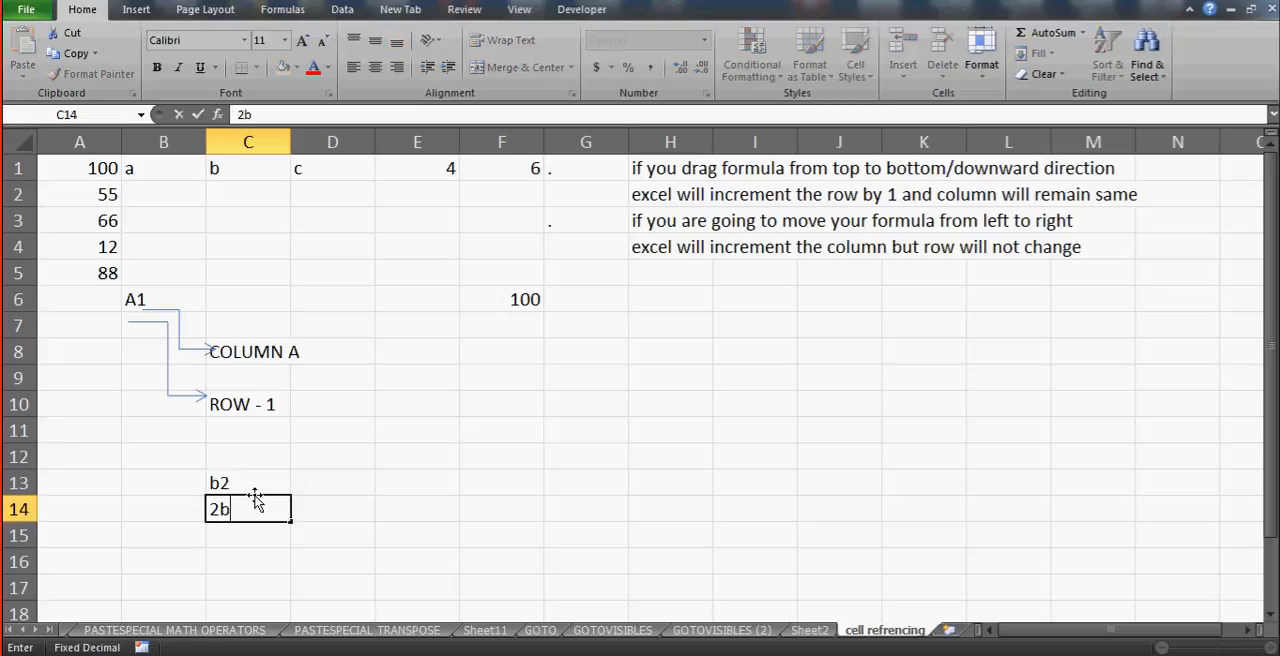
{"action": "key", "text": "Return"}
{"action": "left_click", "coordinate": [255, 495]}
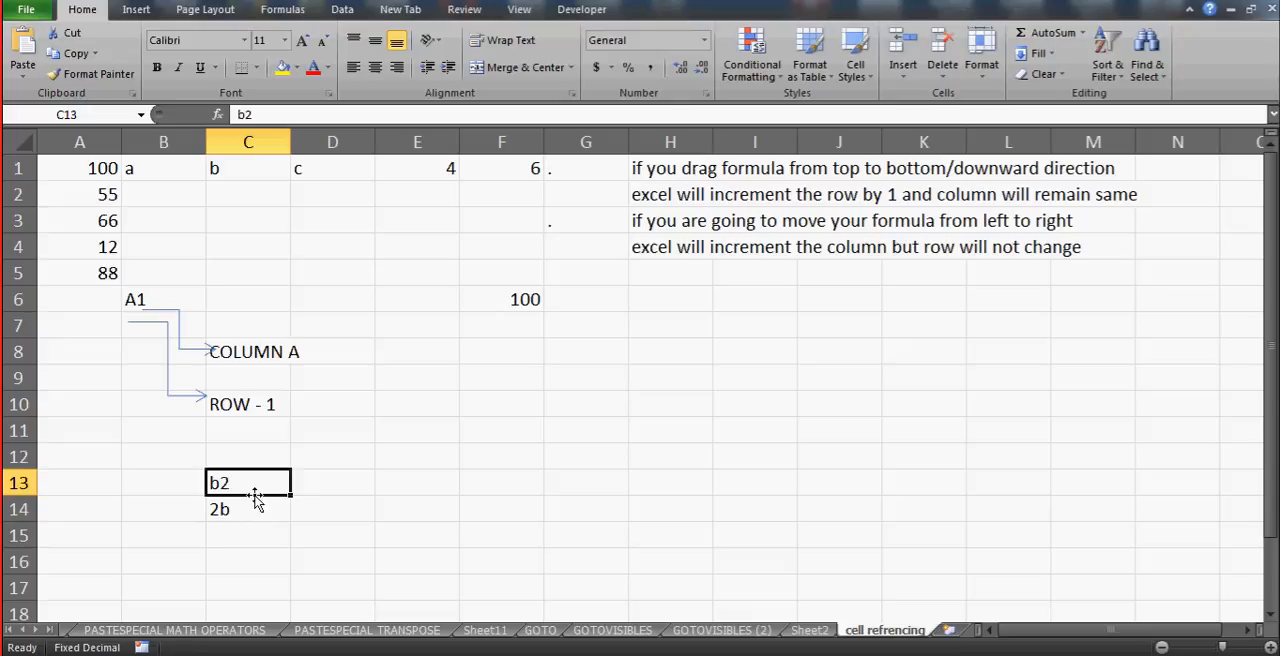
- Clear the sample references from cells C13 and C14
{"action": "key", "text": "Delete"}
{"action": "left_click", "coordinate": [255, 502]}
{"action": "key", "text": "Delete"}
- Locate cells F11 and F12 by highlighting column F together with row 11, and again together with row 12
{"action": "left_click", "coordinate": [533, 421]}
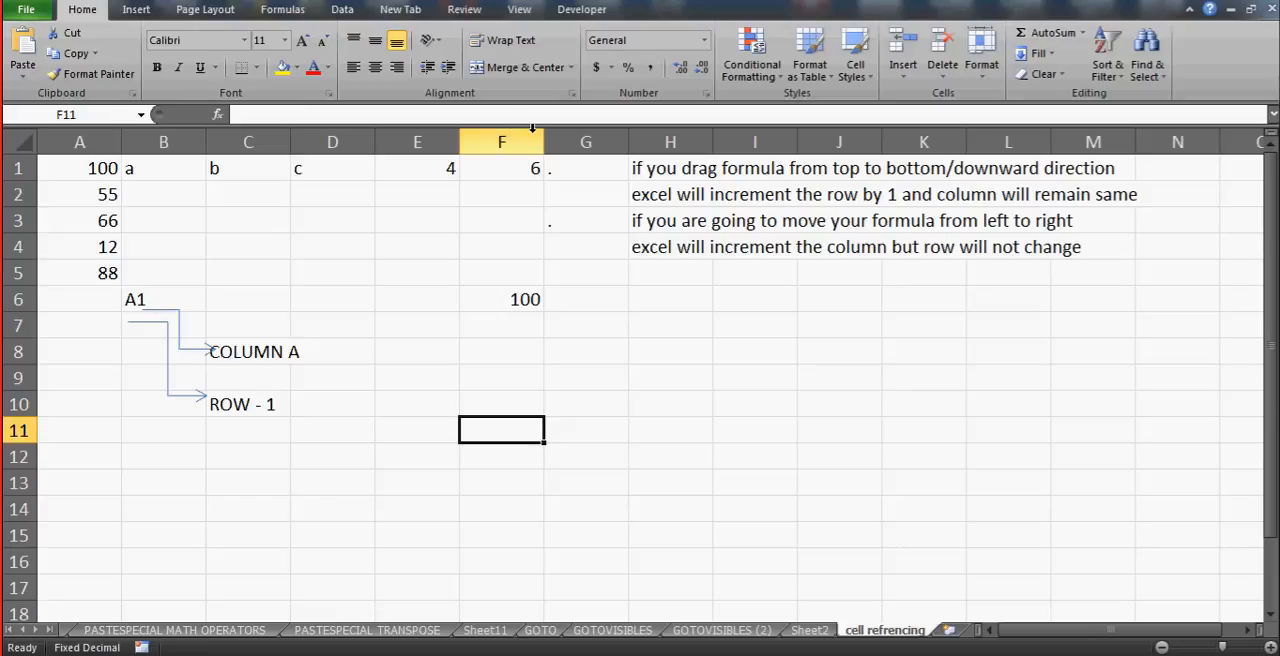
{"action": "left_click", "coordinate": [496, 134]}
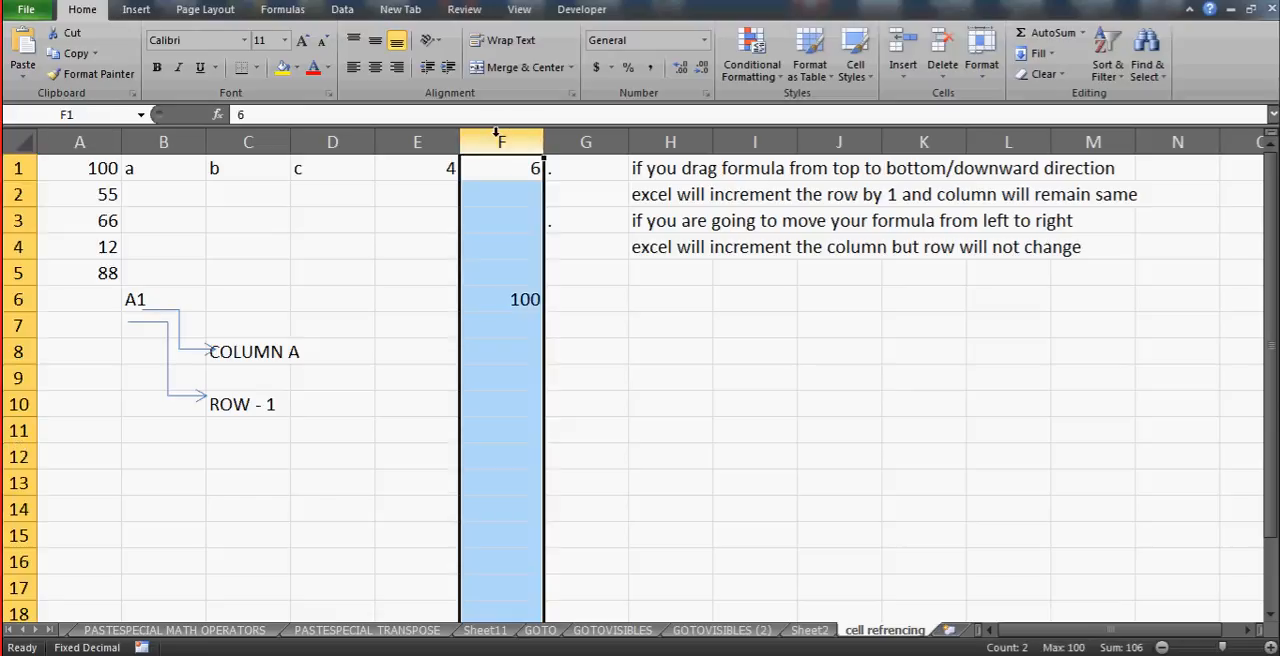
{"action": "left_click", "coordinate": [18, 430], "text": "ctrl"}
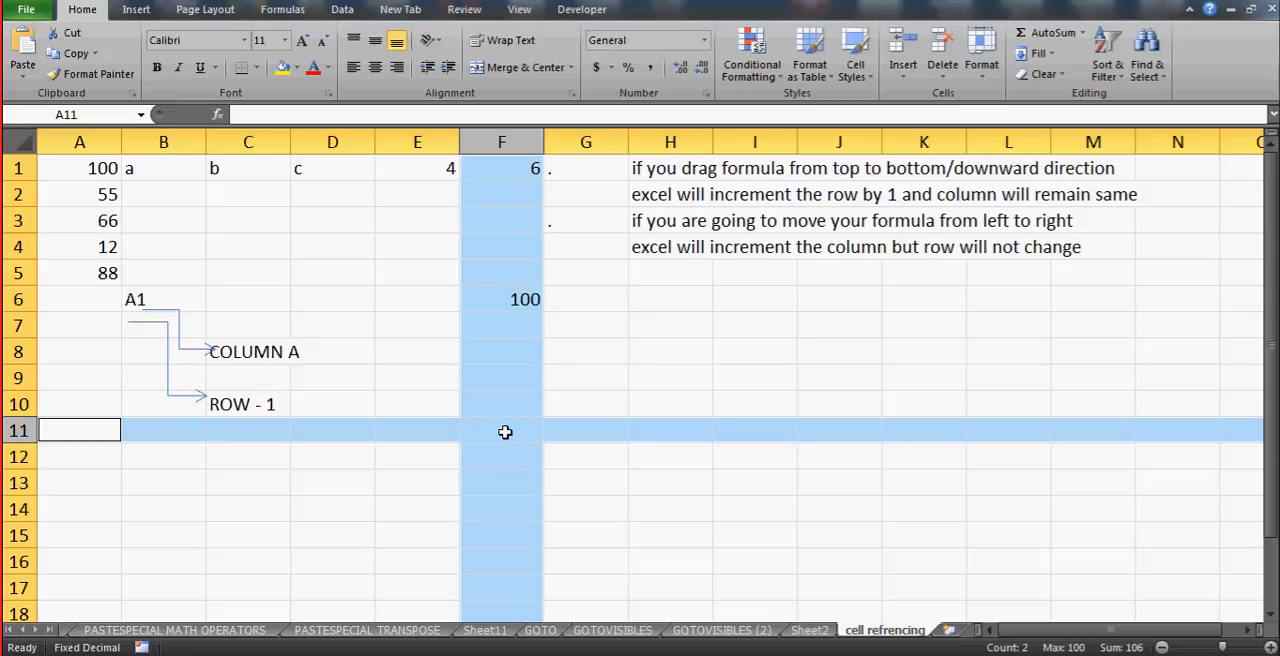
{"action": "left_click", "coordinate": [505, 432]}
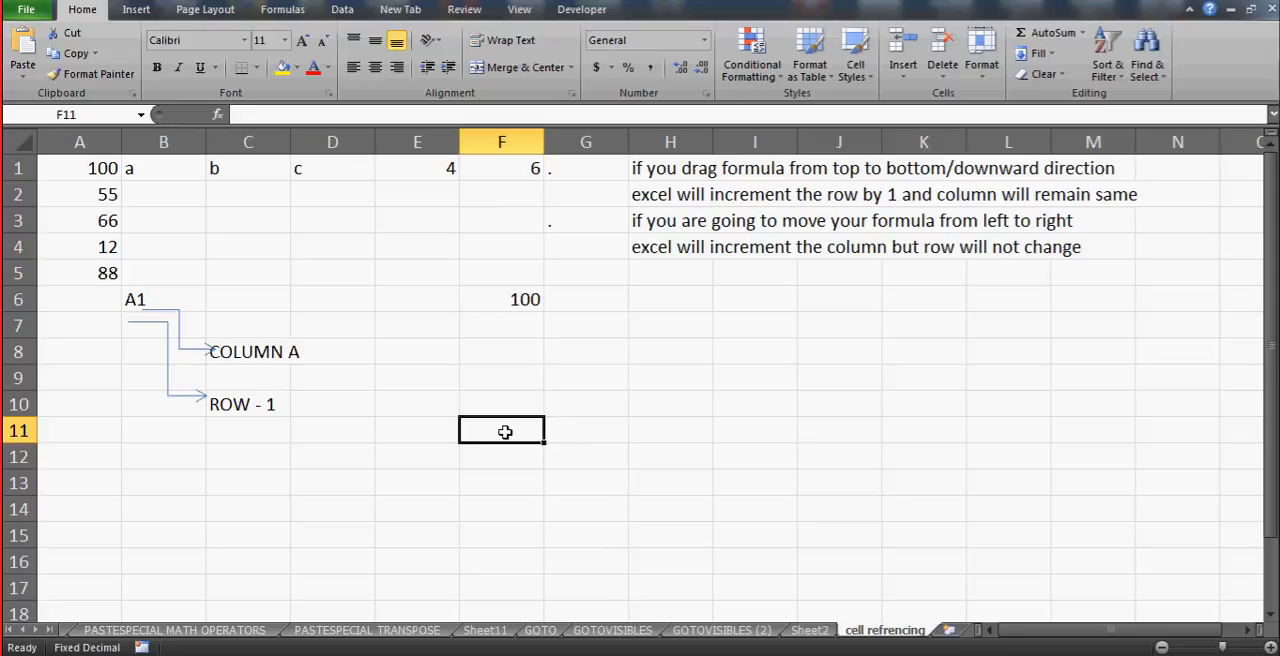
{"action": "left_click", "coordinate": [502, 141]}
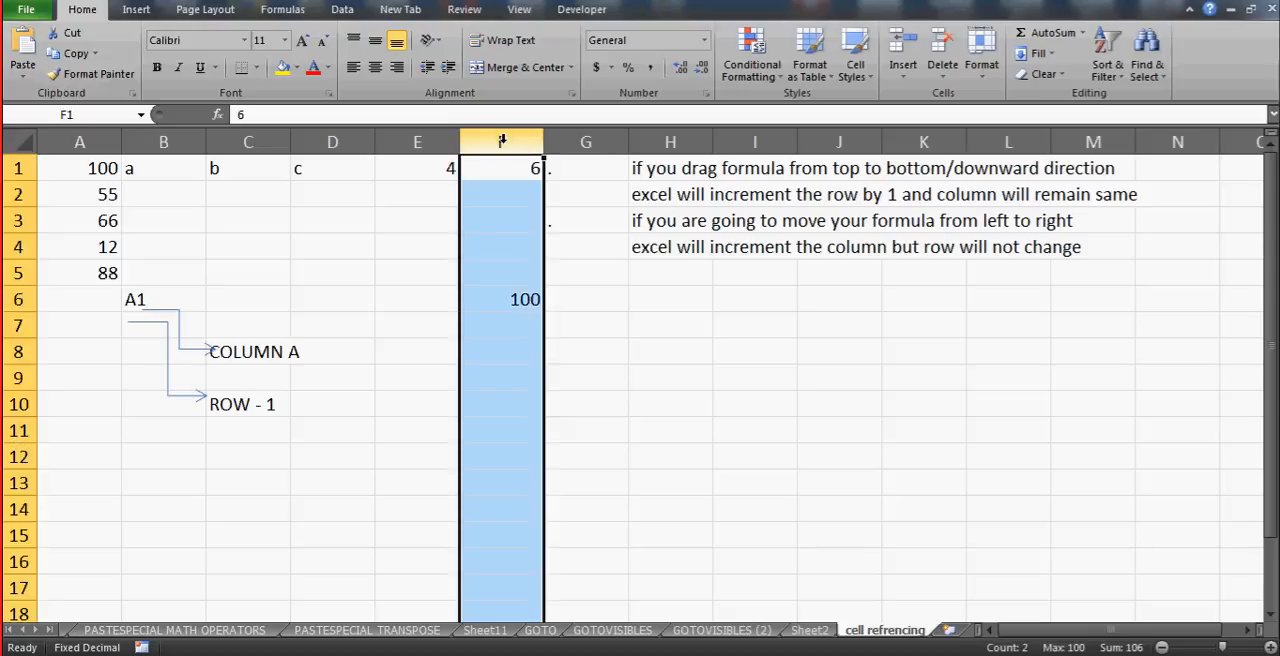
{"action": "left_click", "coordinate": [18, 456], "text": "ctrl"}
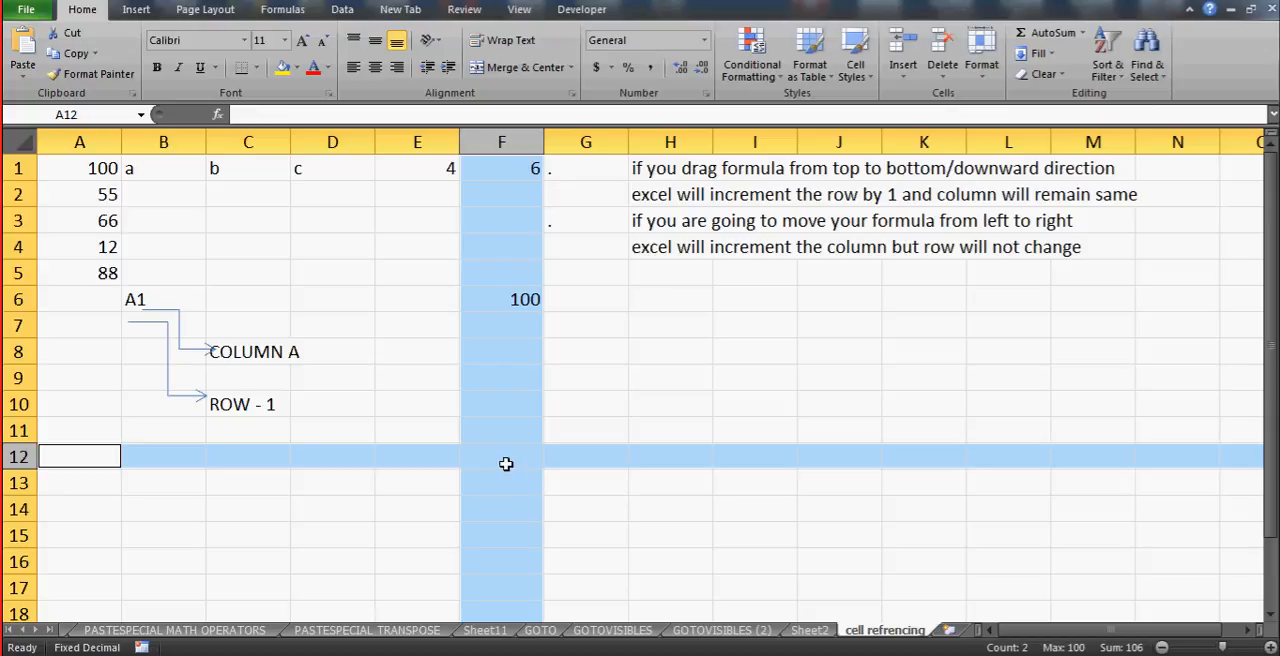
{"action": "left_click", "coordinate": [506, 464]}
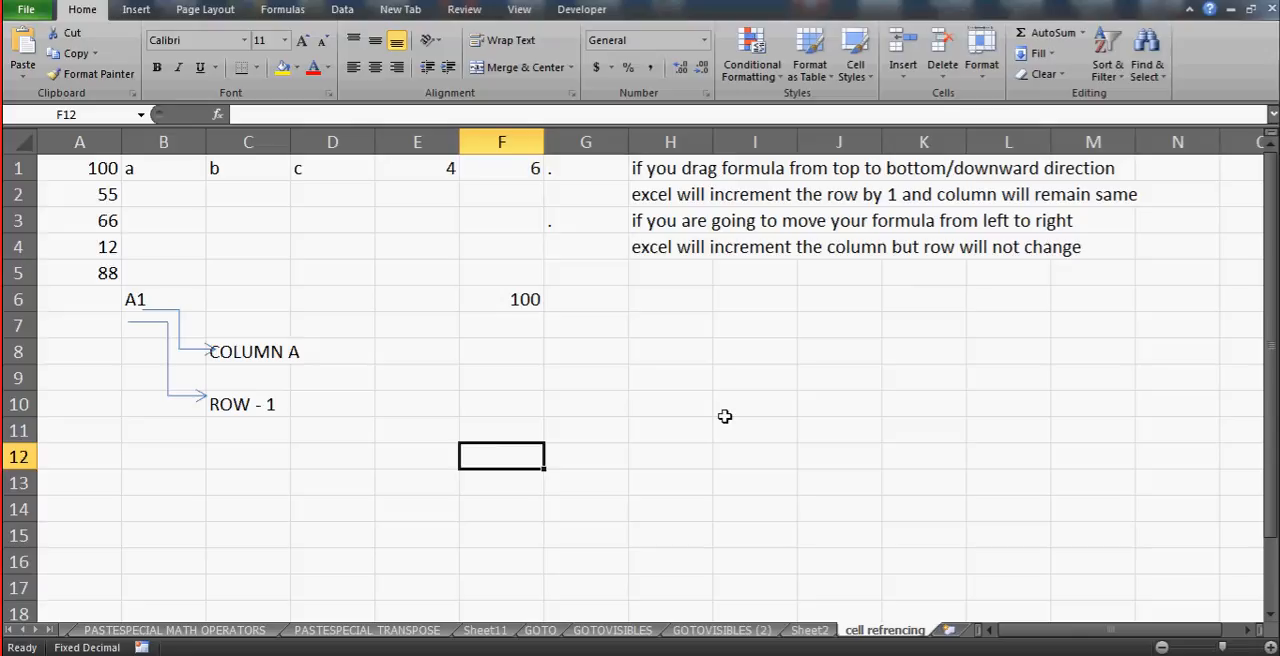
- Select cell F6 and read its formula
{"action": "left_click", "coordinate": [687, 383]}
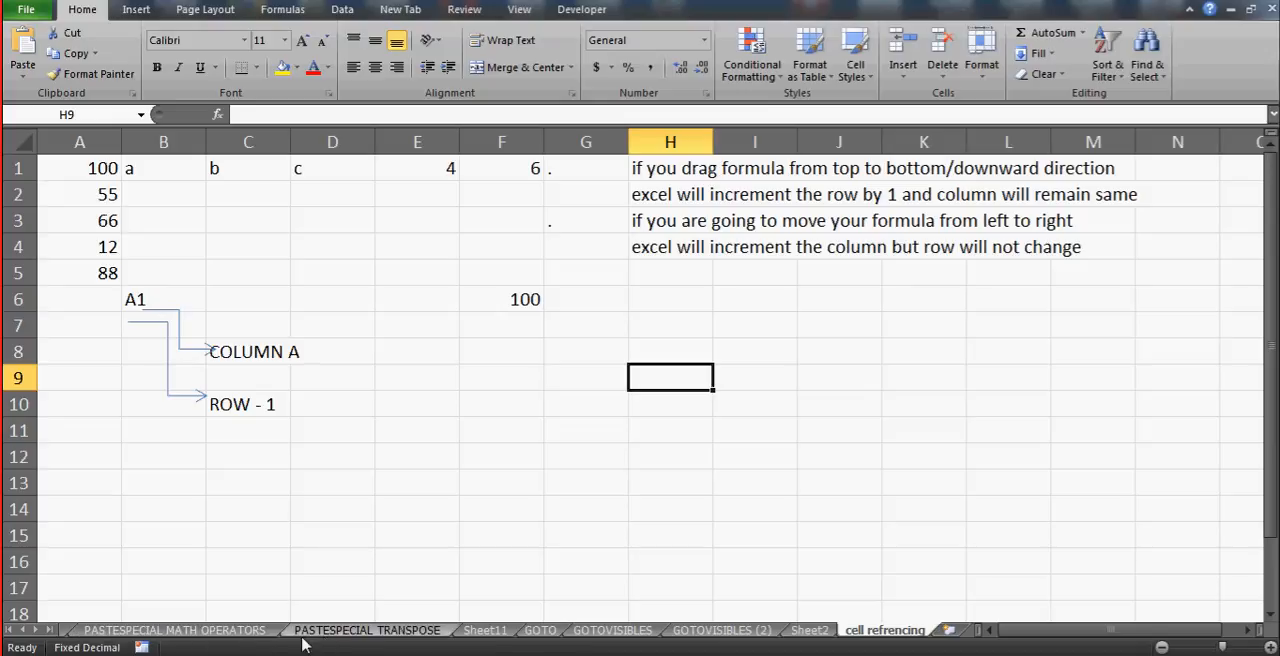
{"action": "left_click", "coordinate": [490, 410]}
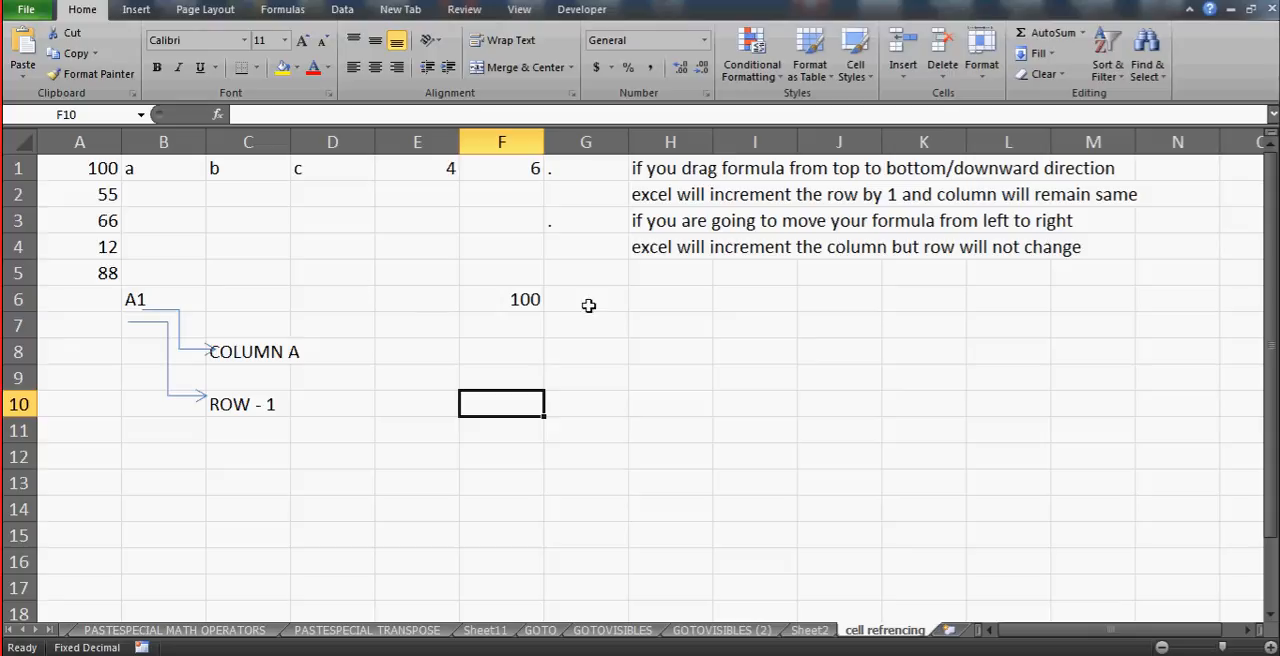
{"action": "left_click", "coordinate": [518, 297]}
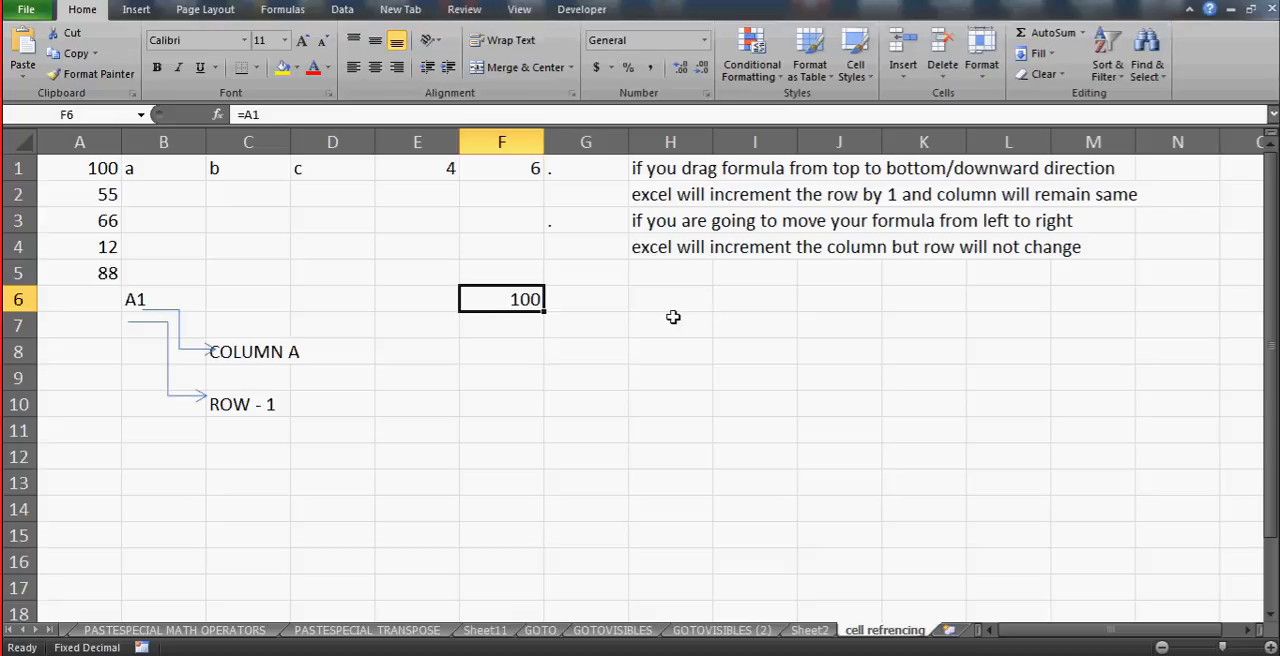
{"action": "left_click", "coordinate": [605, 356]}
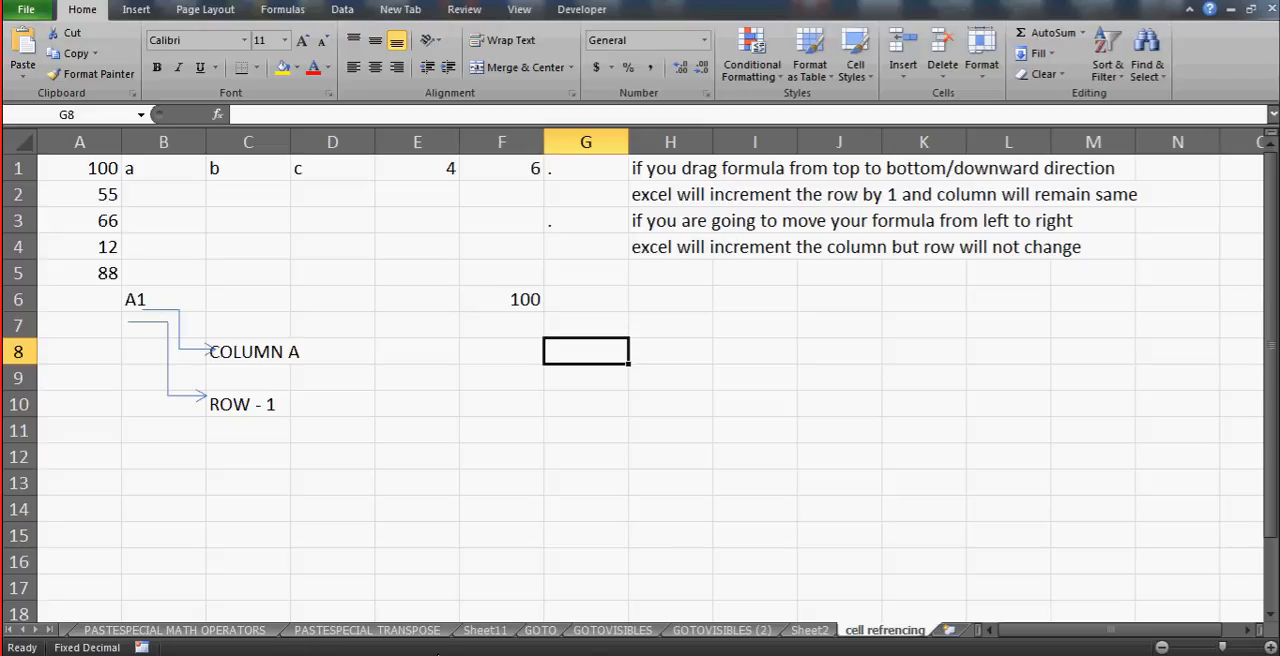
{"action": "left_click", "coordinate": [508, 399]}
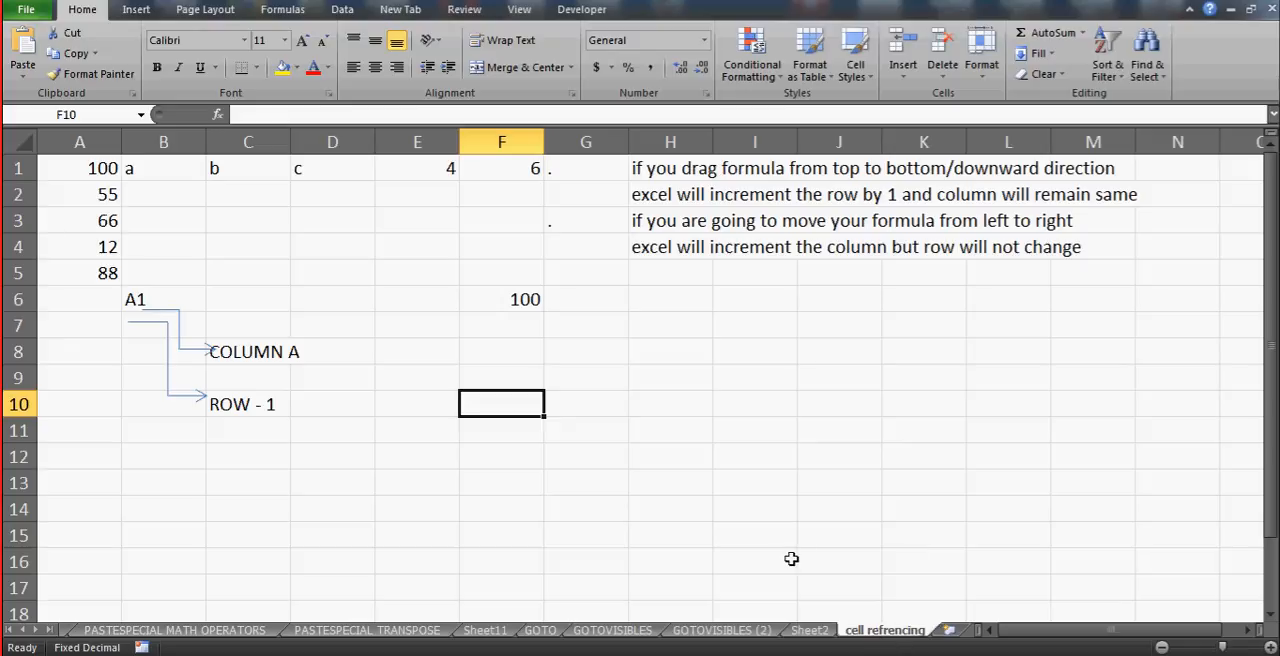
- Enter a formula in cell G10 that references cell F12 on the GOTOVISIBLES (2) sheet, and reselect G10 to read it
{"action": "left_click", "coordinate": [665, 406]}
{"action": "left_click", "coordinate": [549, 402]}
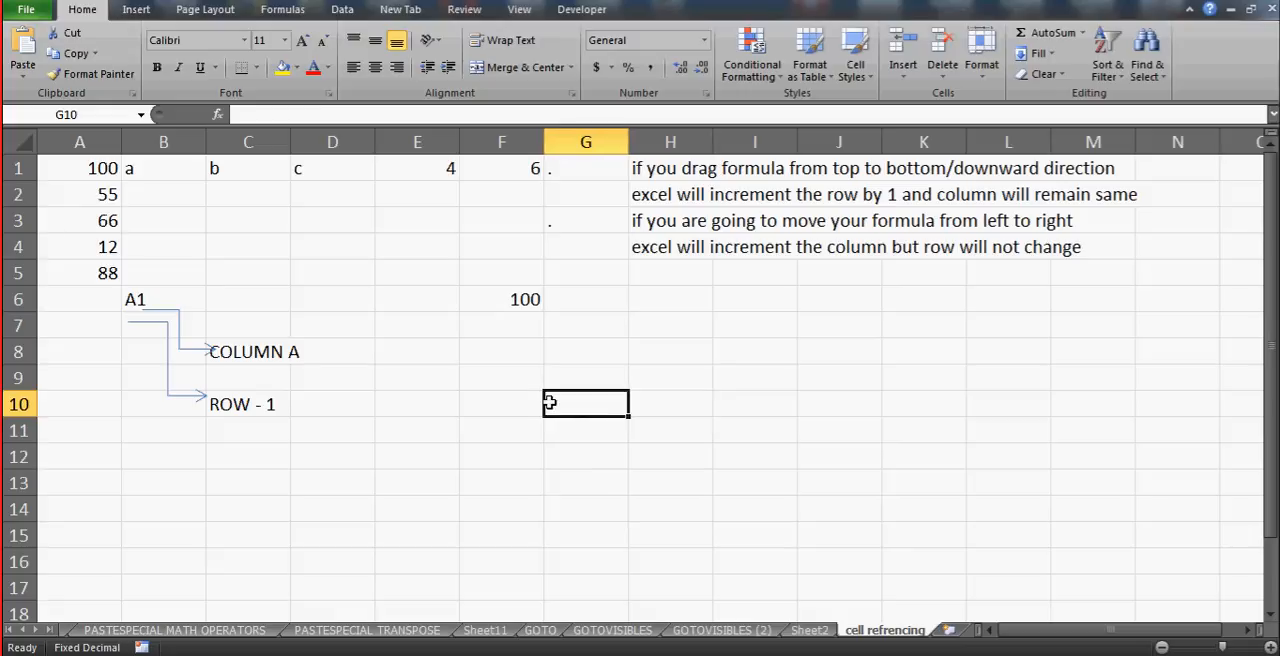
{"action": "type", "text": "="}
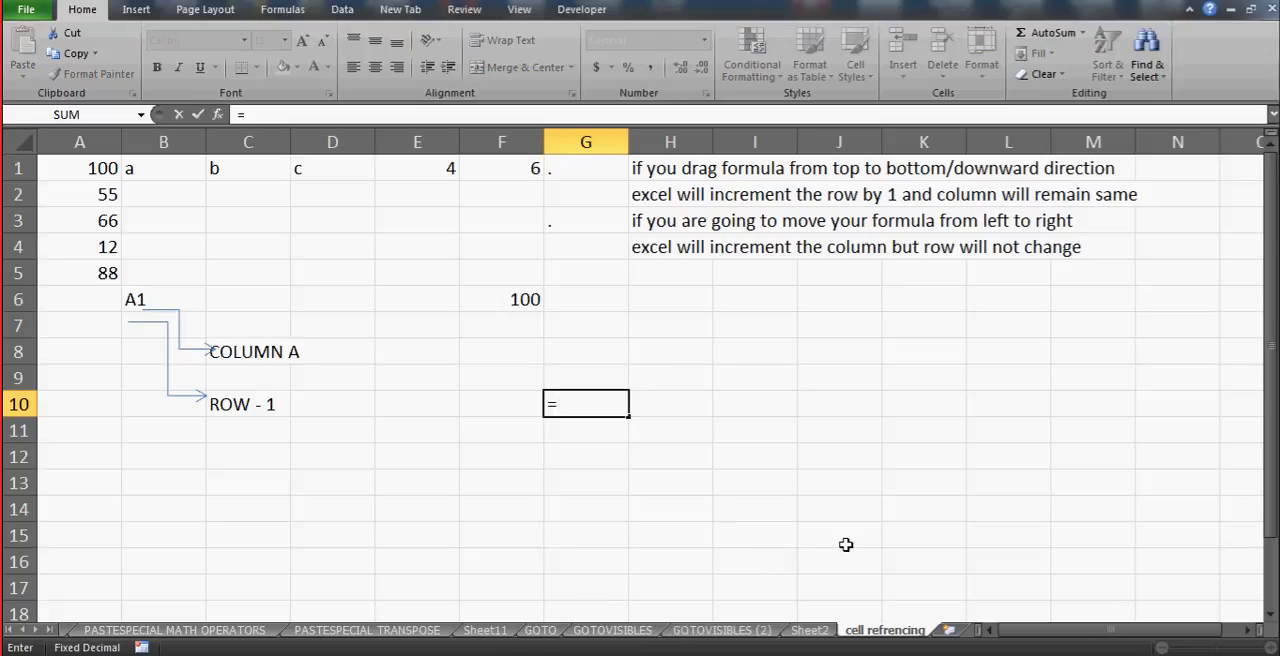
{"action": "left_click", "coordinate": [727, 631]}
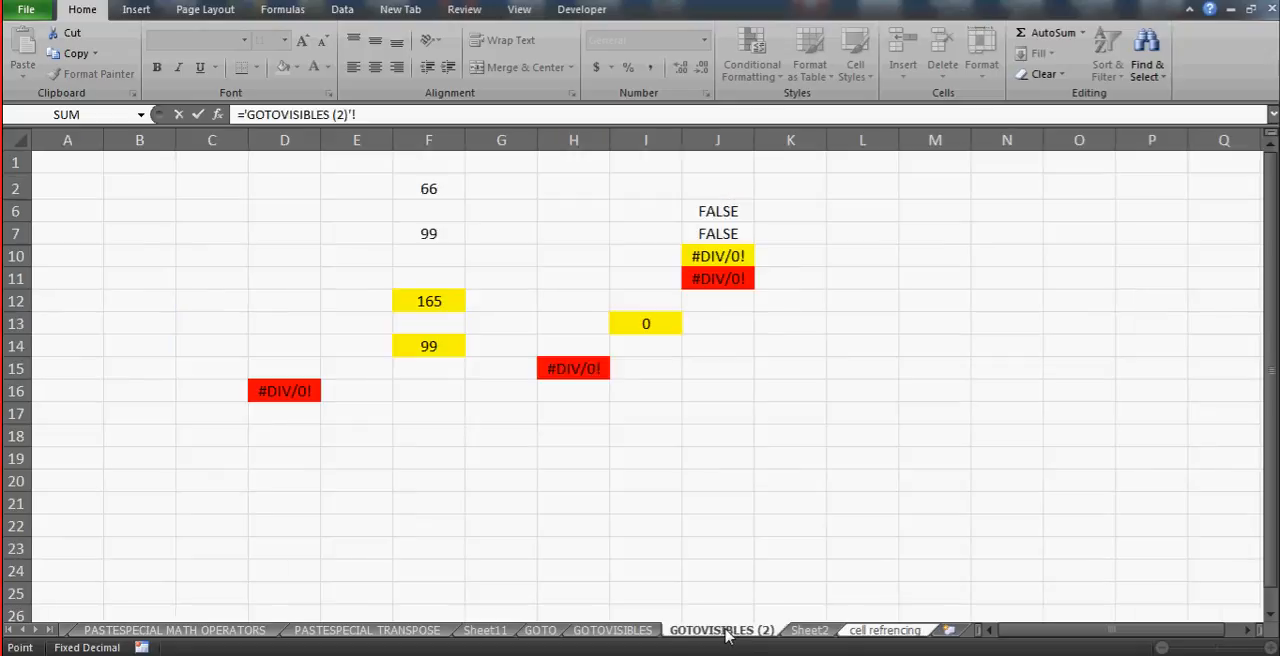
{"action": "left_click", "coordinate": [436, 302]}
{"action": "key", "text": "Return"}
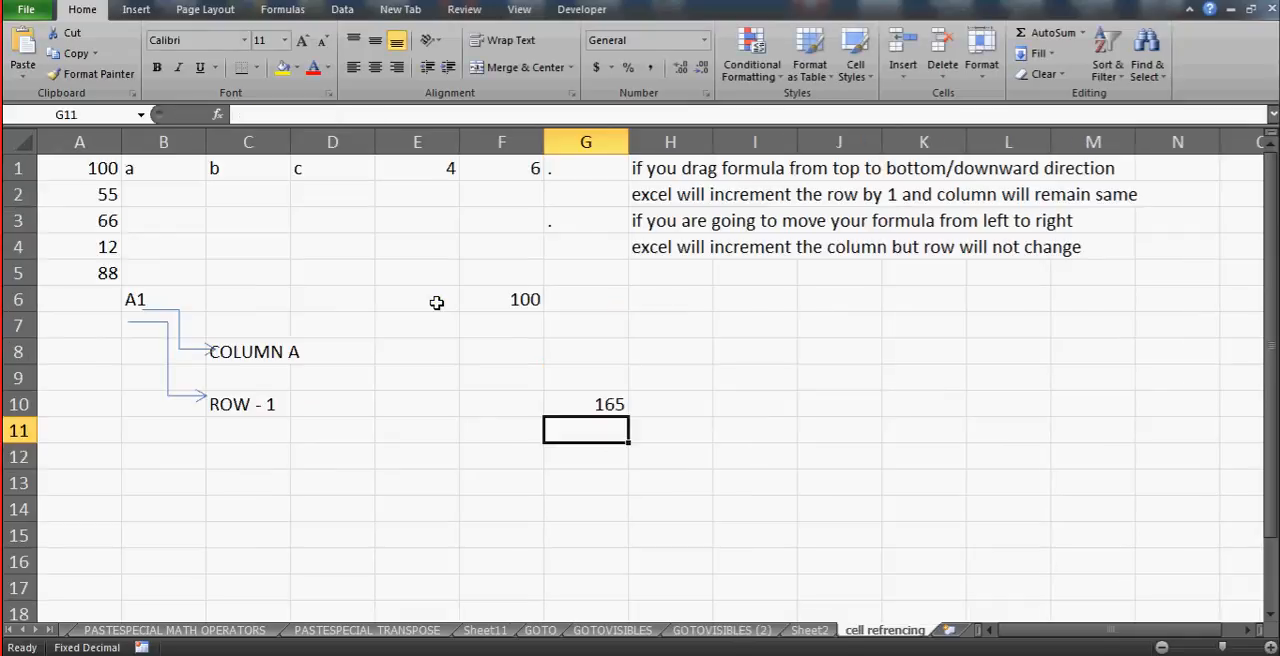
{"action": "left_click", "coordinate": [591, 404]}
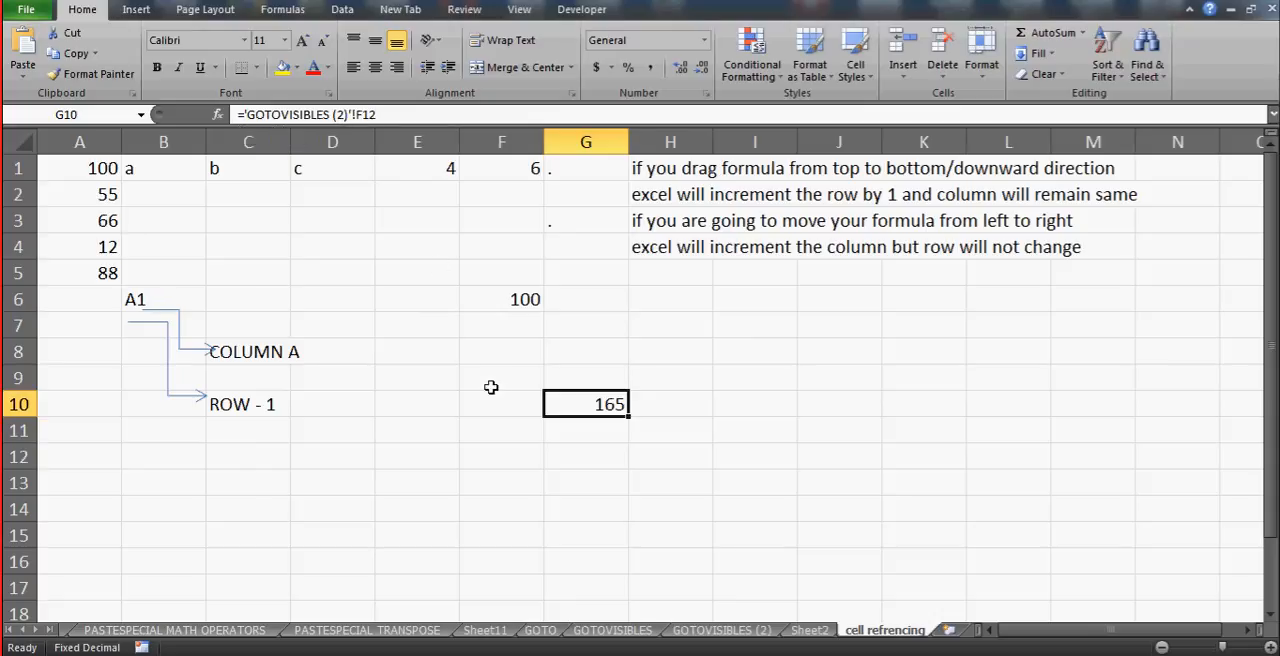
- Enter the same-sheet formula =E9 in cell F12 and inspect its reference
{"action": "left_click", "coordinate": [497, 465]}
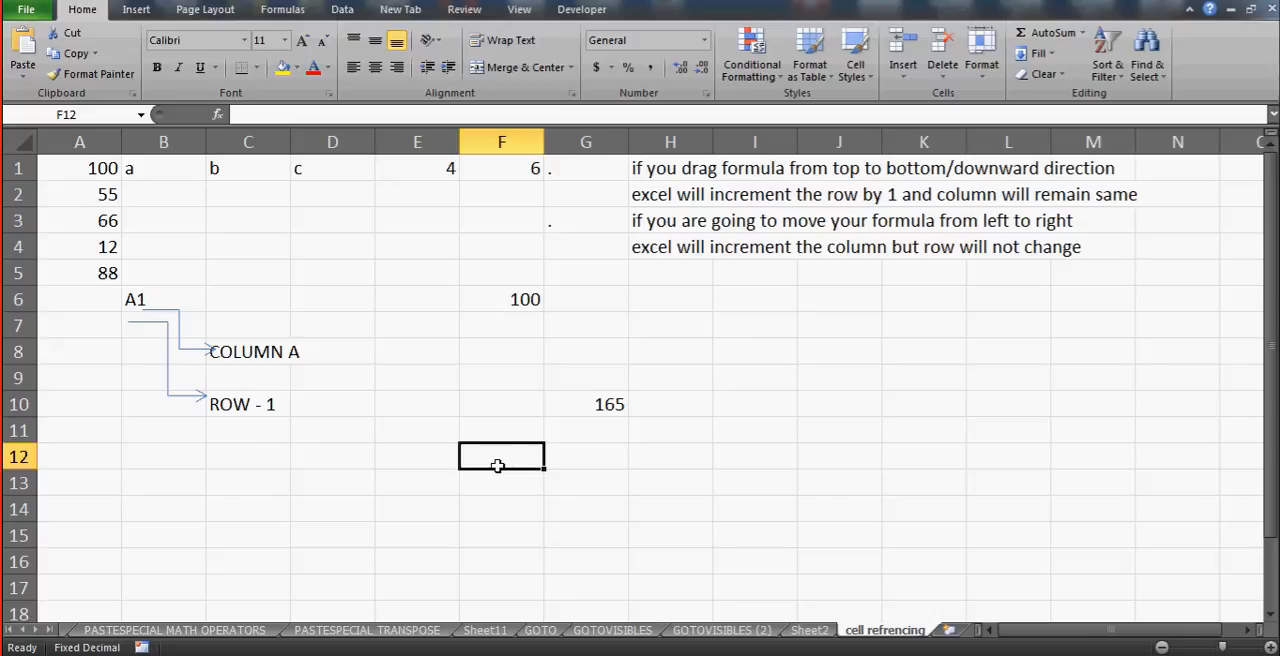
{"action": "type", "text": "="}
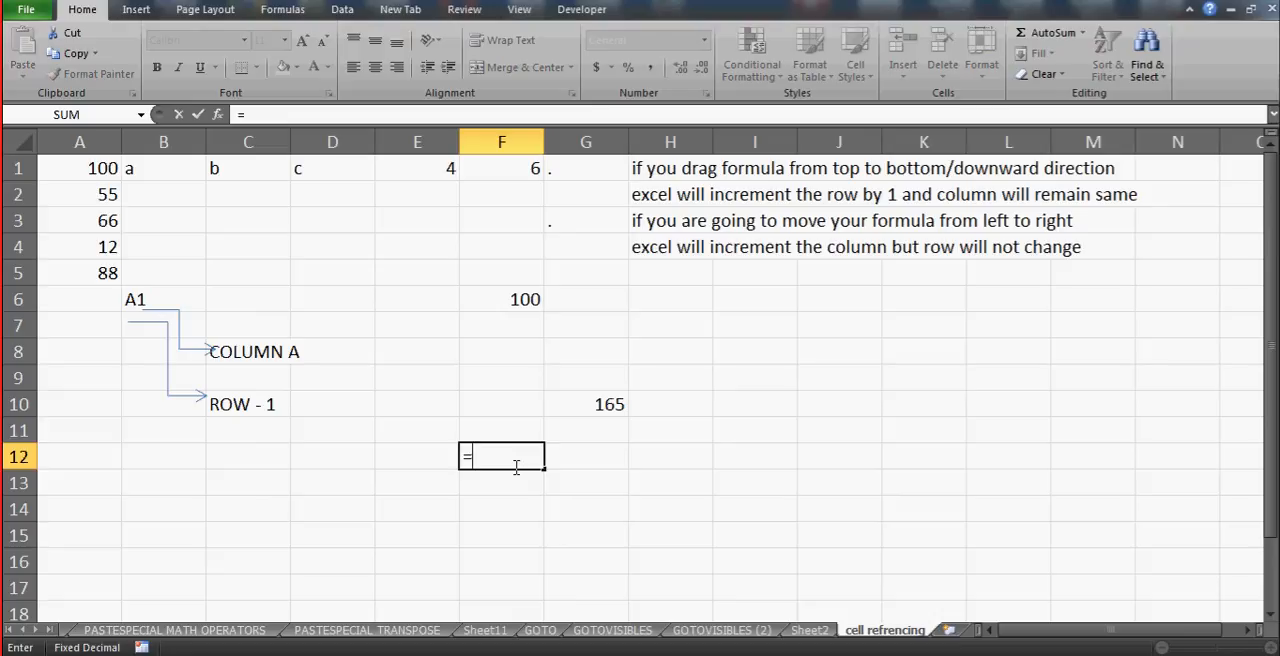
{"action": "left_click", "coordinate": [411, 386]}
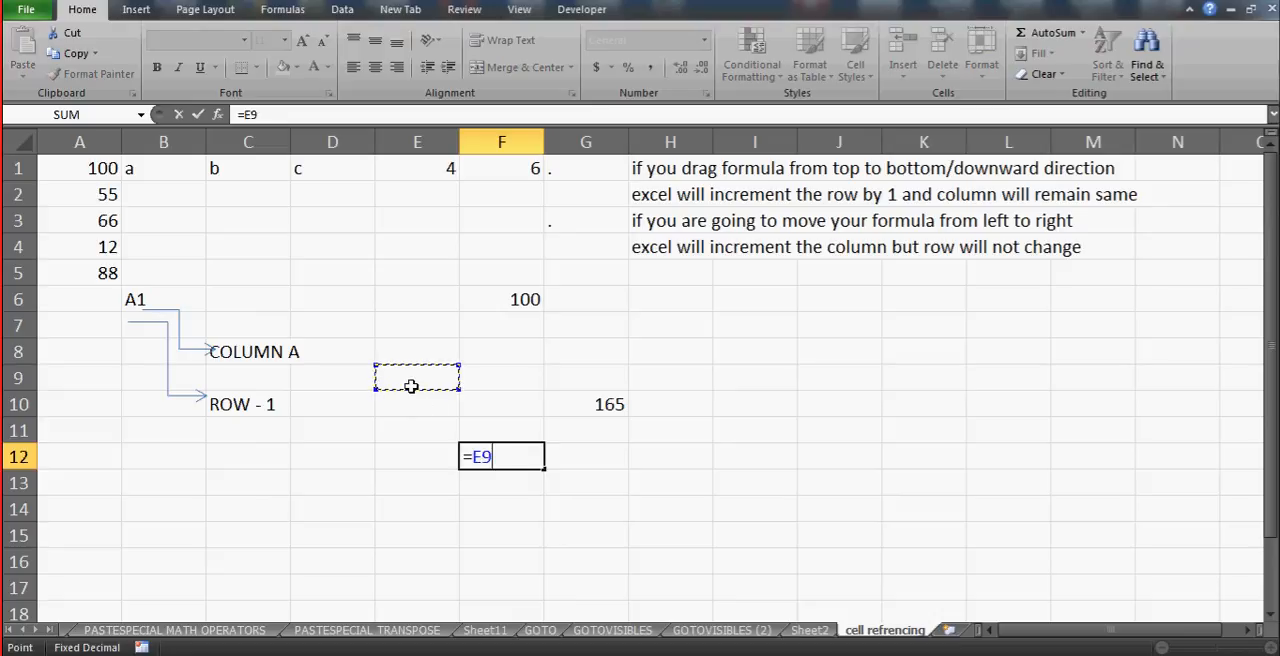
{"action": "key", "text": "Return"}
{"action": "key", "text": "Up"}
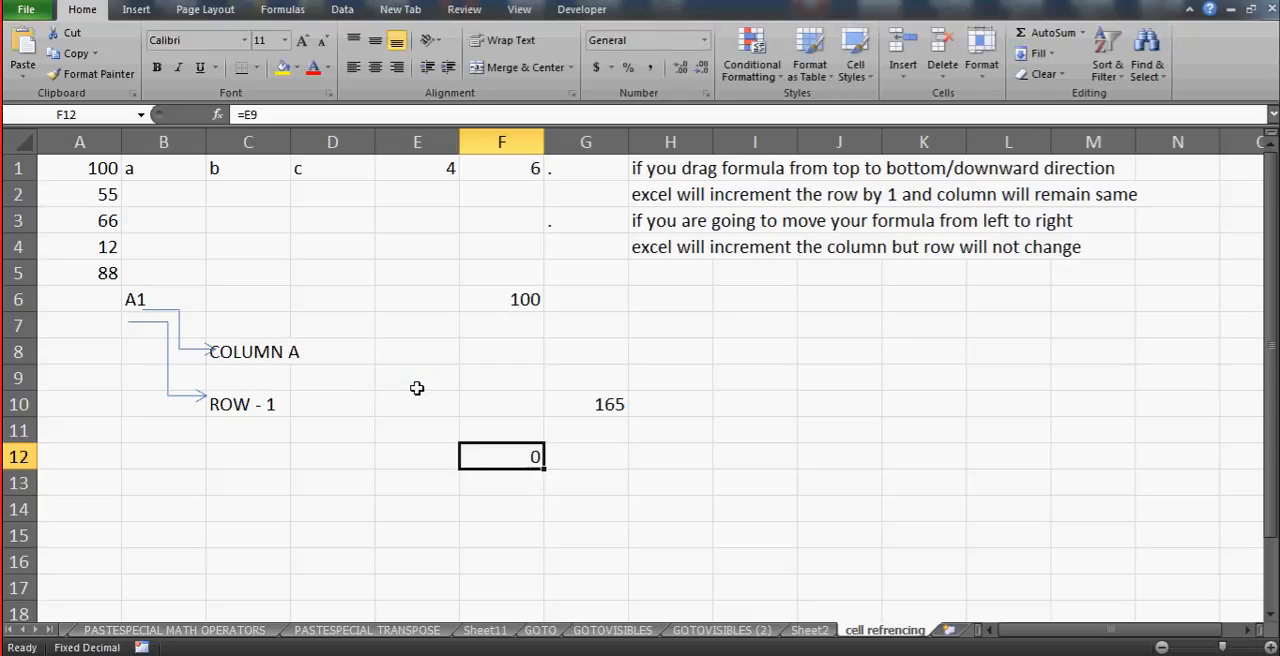
{"action": "left_click", "coordinate": [243, 115]}
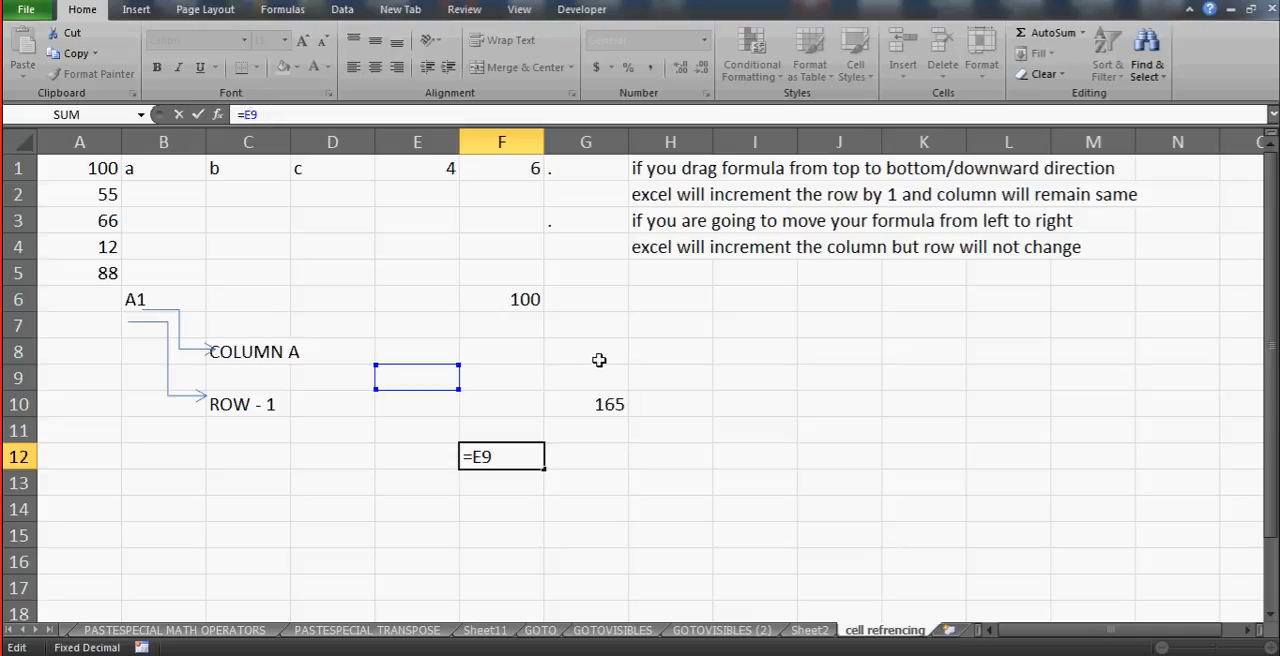
{"action": "key", "text": "ctrl+Return"}
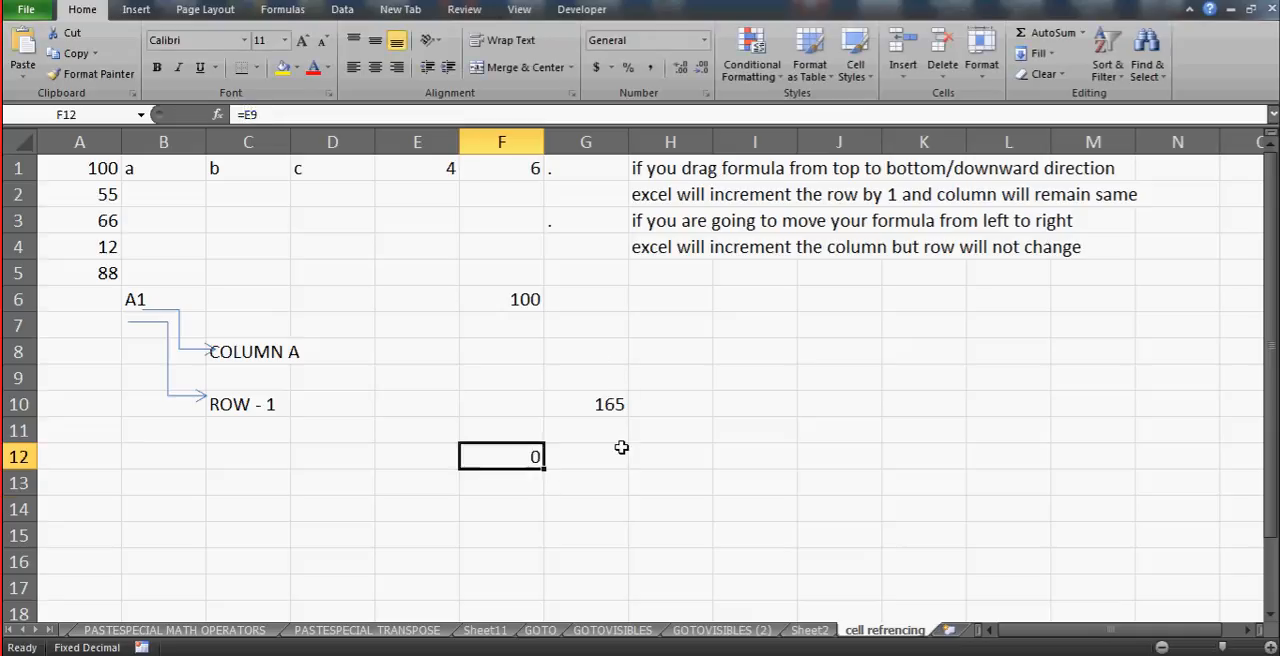
- Inspect the cross-sheet formula in G10, examining the sheet name, quotation marks and exclamation mark, and leave it unchanged
{"action": "key", "text": "Up"}
{"action": "key", "text": "Up"}
{"action": "key", "text": "Right"}
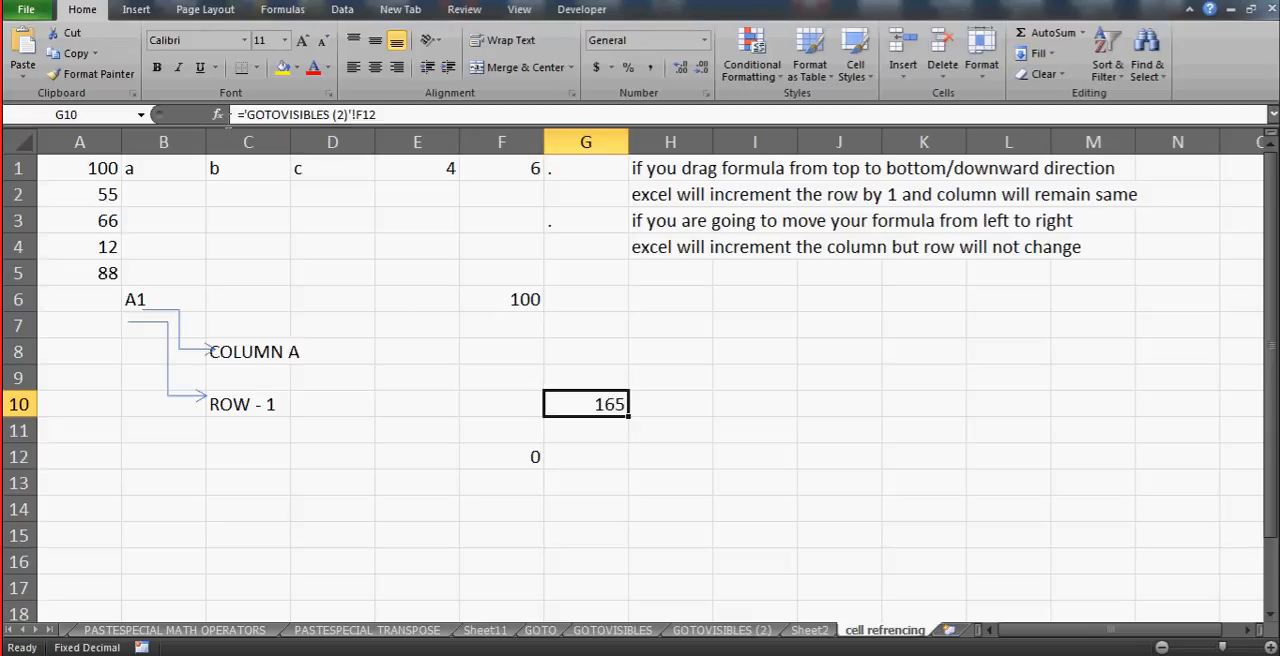
{"action": "left_click", "coordinate": [348, 114]}
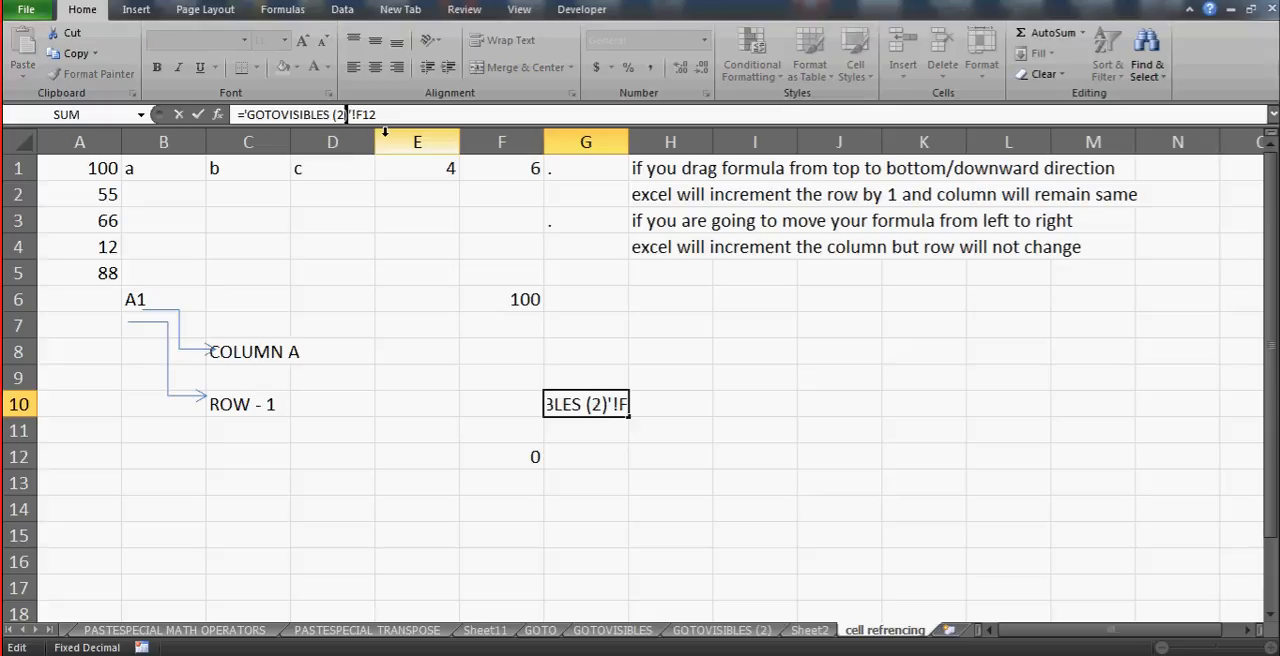
{"action": "left_click", "coordinate": [354, 117]}
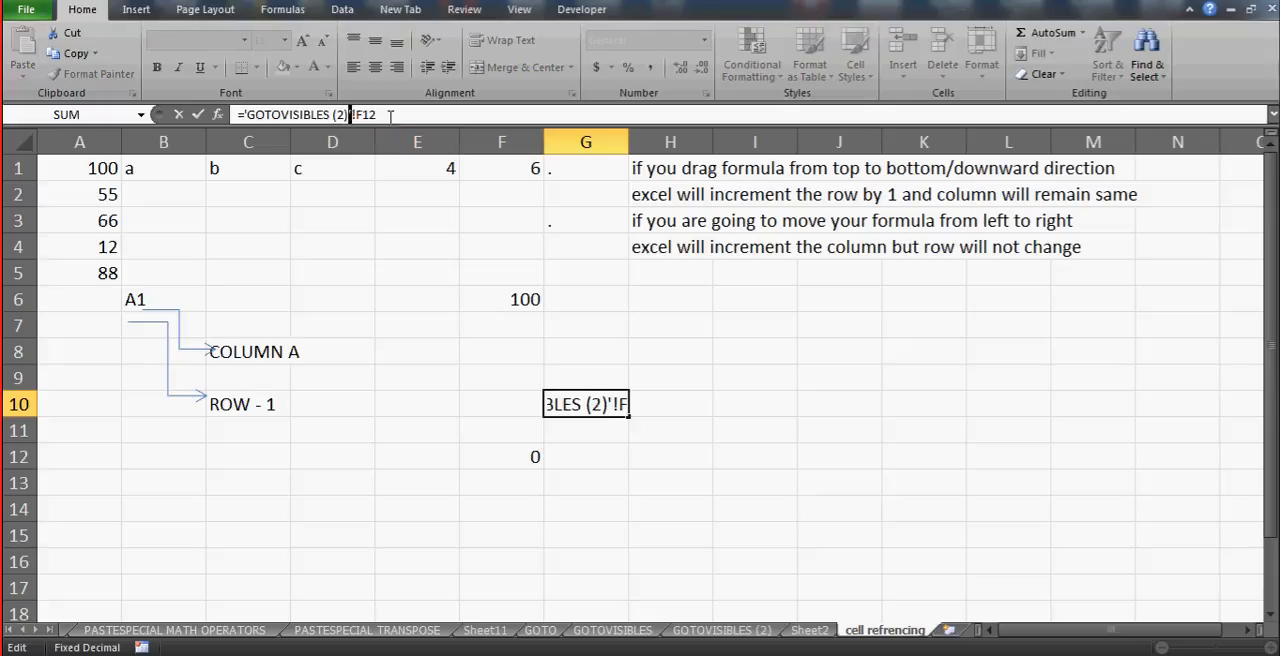
{"action": "left_click", "coordinate": [391, 117]}
{"action": "left_click", "coordinate": [245, 114]}
{"action": "type", "text": "'"}
{"action": "key", "text": "Return"}
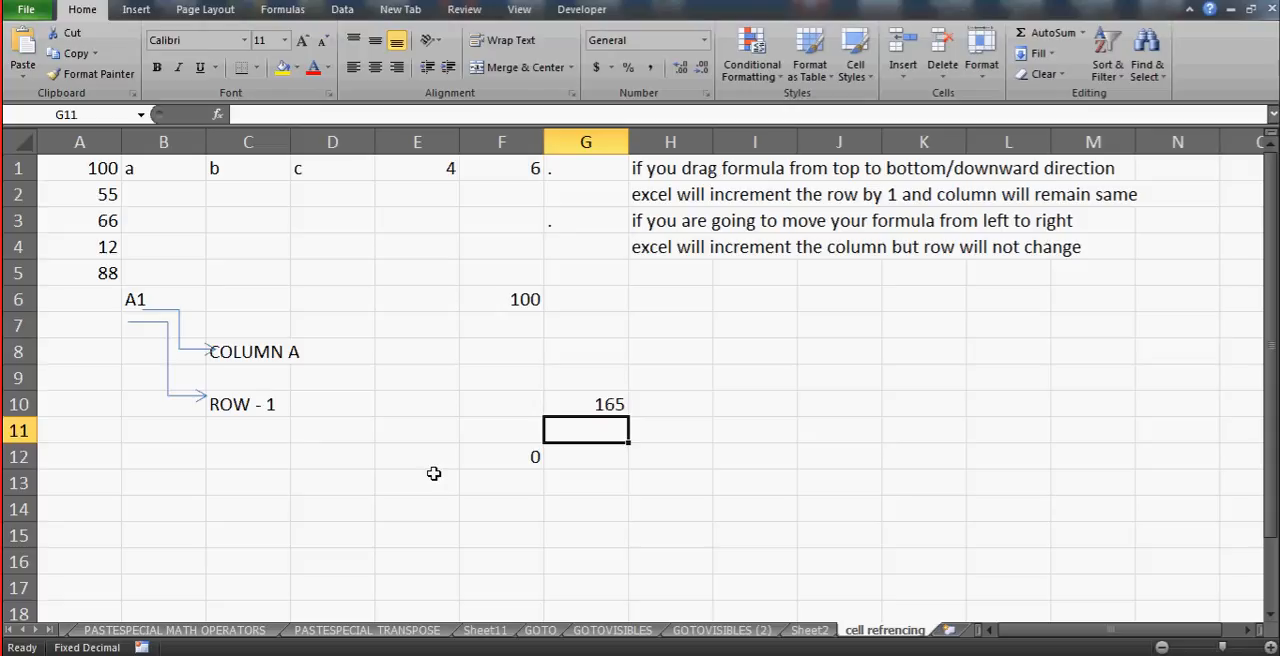
- Replace the content of F12 on the GOTOVISIBLES (2) sheet with a first name, and check linked cell G10 on the cell refrencing sheet
{"action": "left_click", "coordinate": [722, 629]}
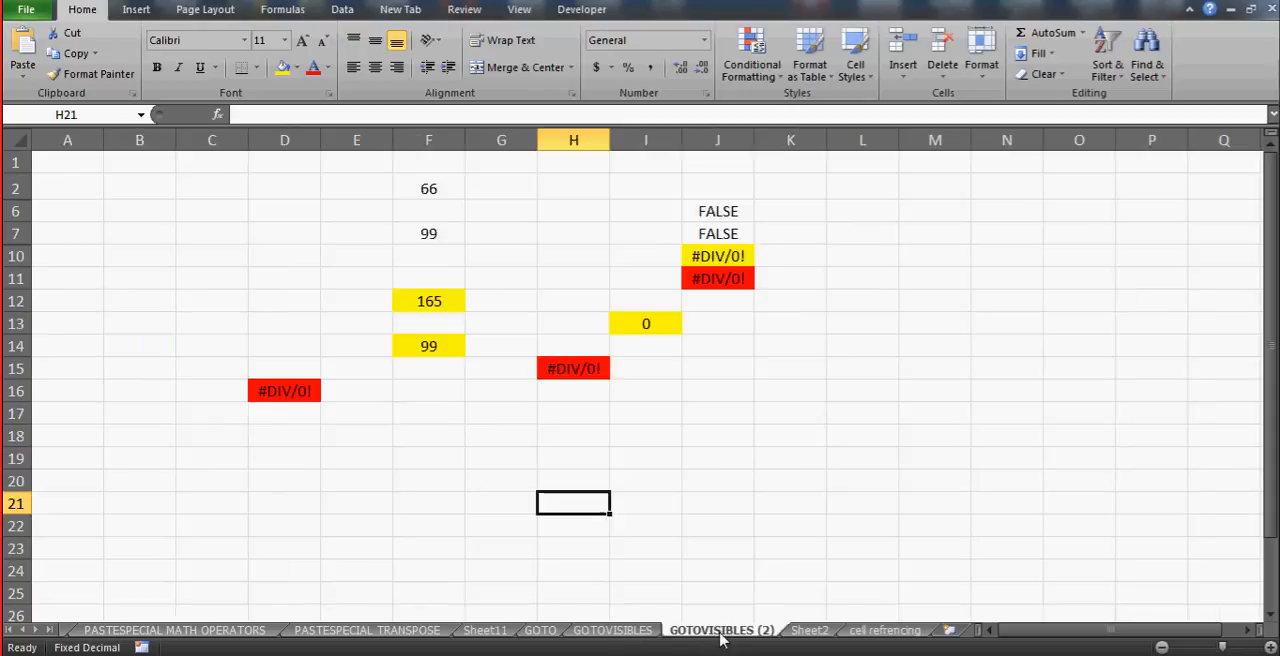
{"action": "left_click", "coordinate": [428, 300]}
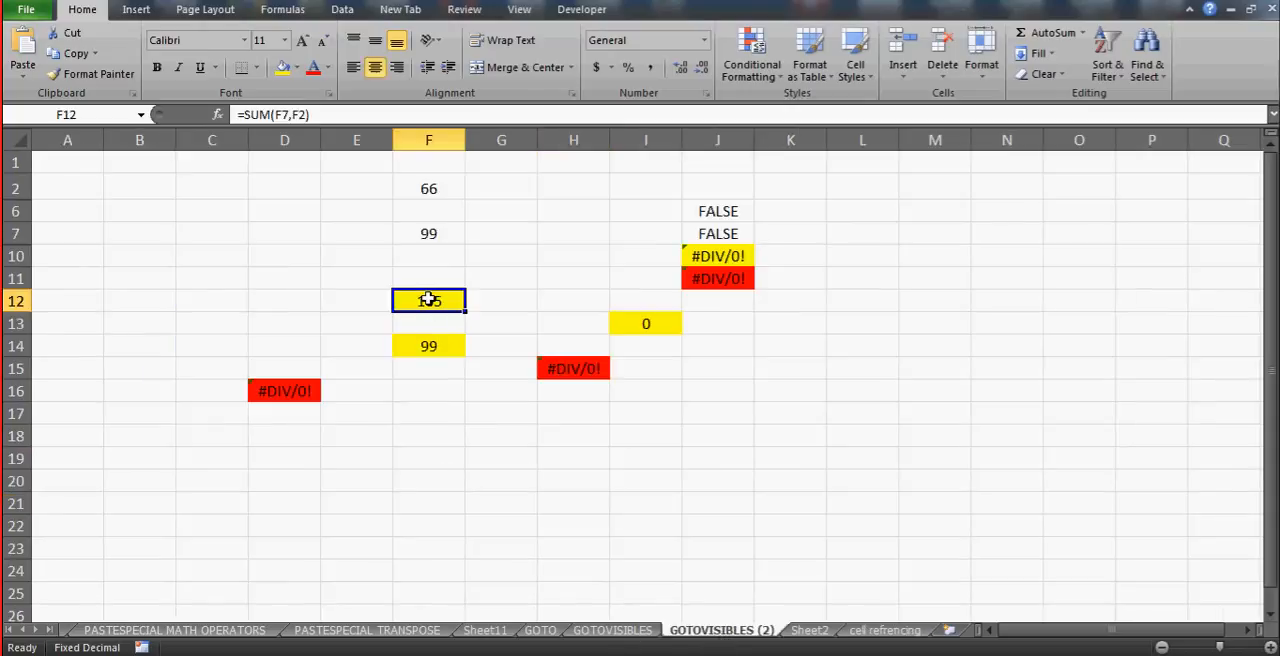
{"action": "type", "text": "manmeet"}
{"action": "key", "text": "Return"}
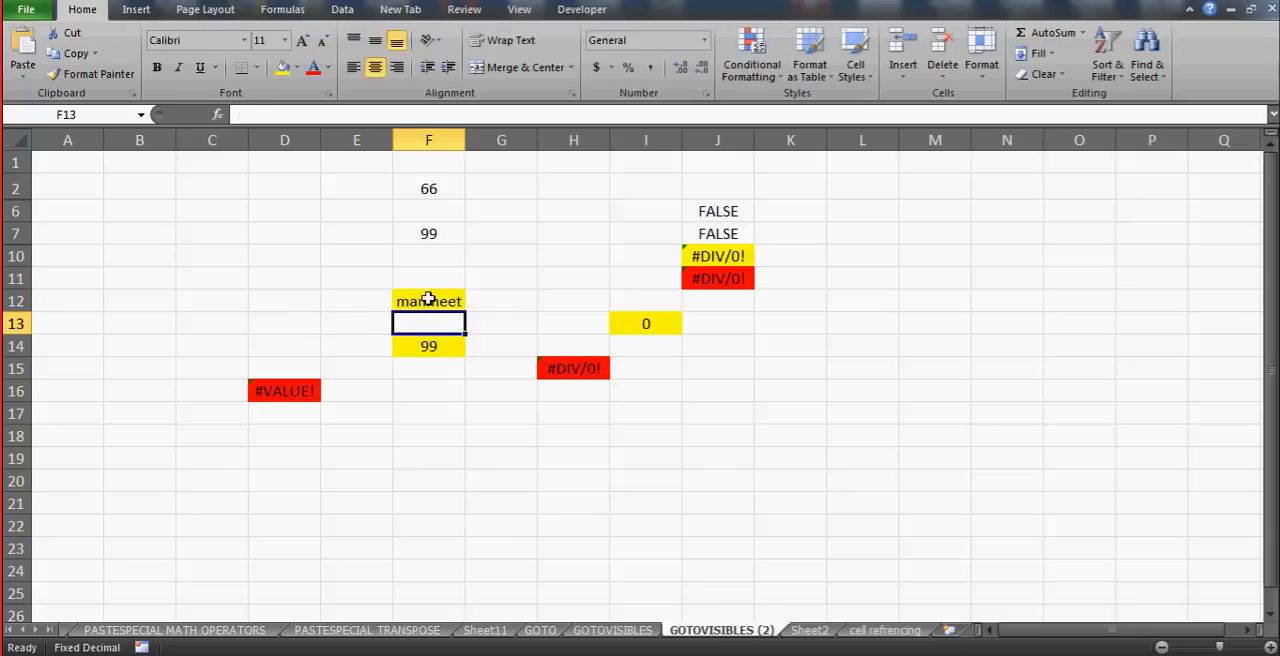
{"action": "left_click", "coordinate": [876, 630]}
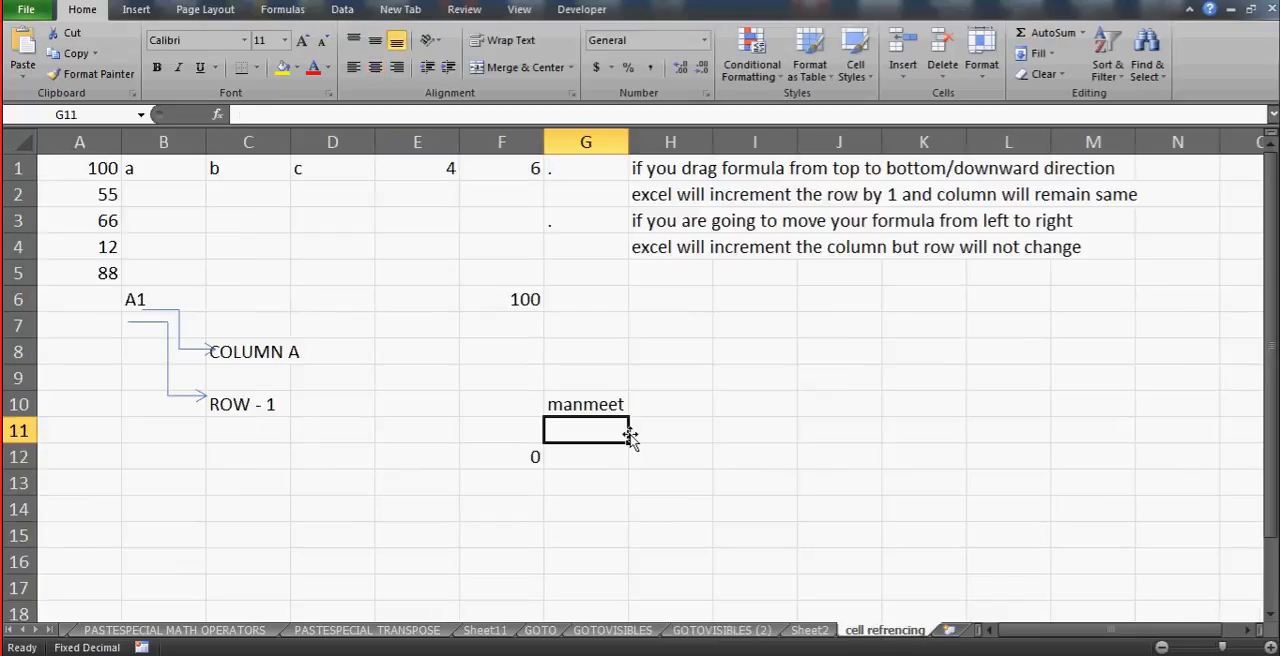
{"action": "left_click", "coordinate": [591, 405]}
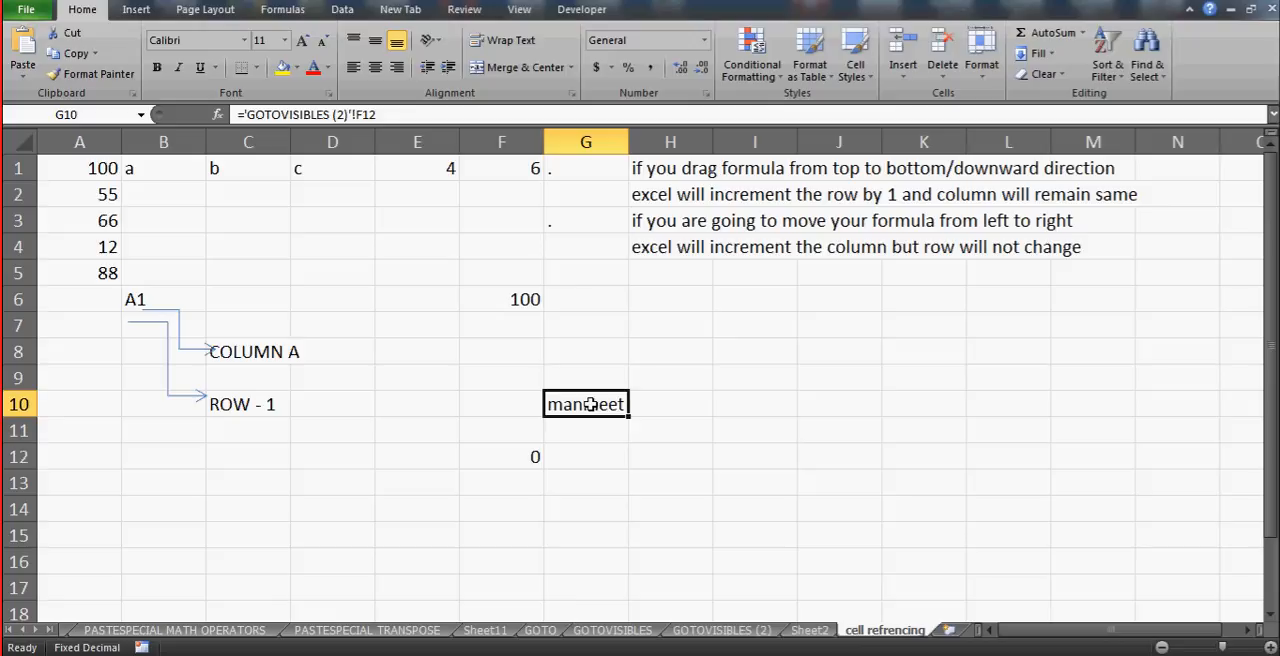
- Enter a formula in E12 referencing the name in cell C7 of the GOTO sheet, and widen column E slightly to fit it
{"action": "left_click", "coordinate": [377, 458]}
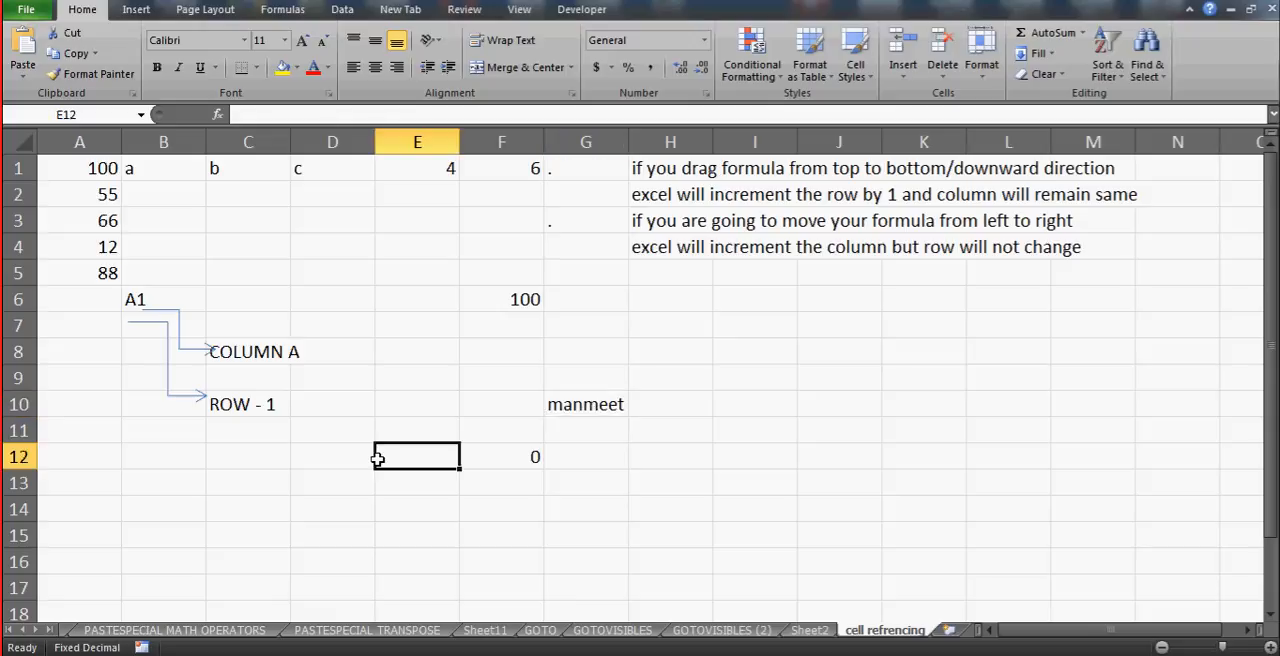
{"action": "type", "text": "="}
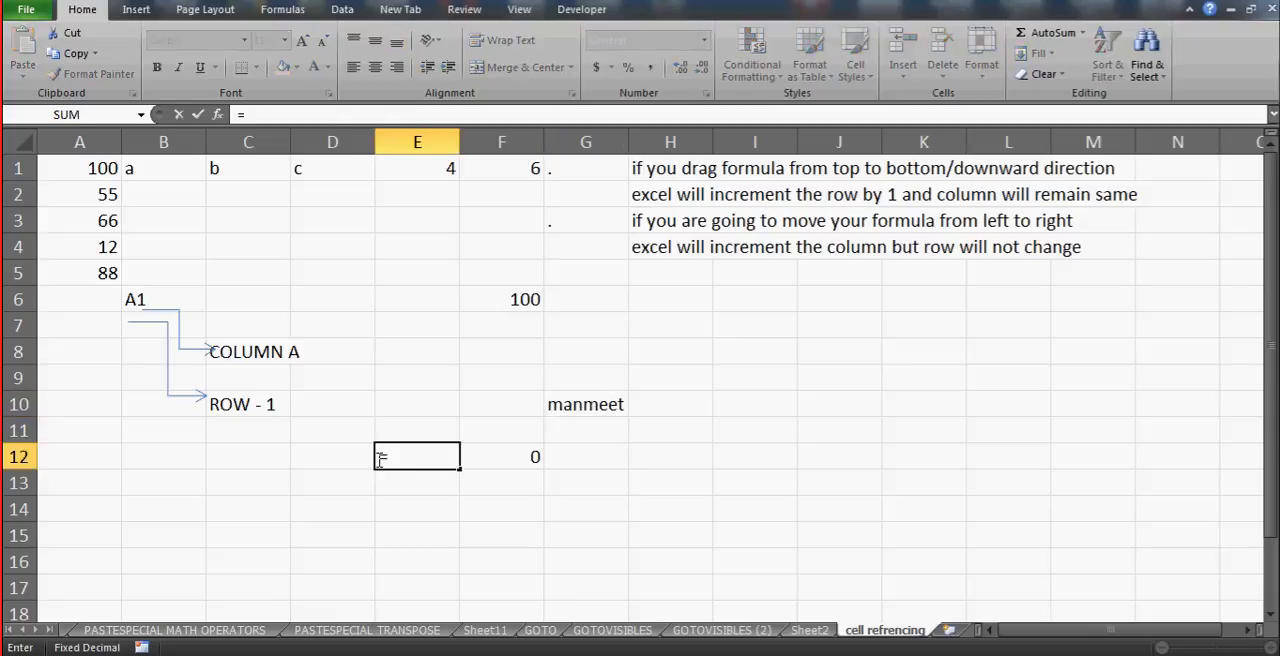
{"action": "left_click", "coordinate": [540, 630]}
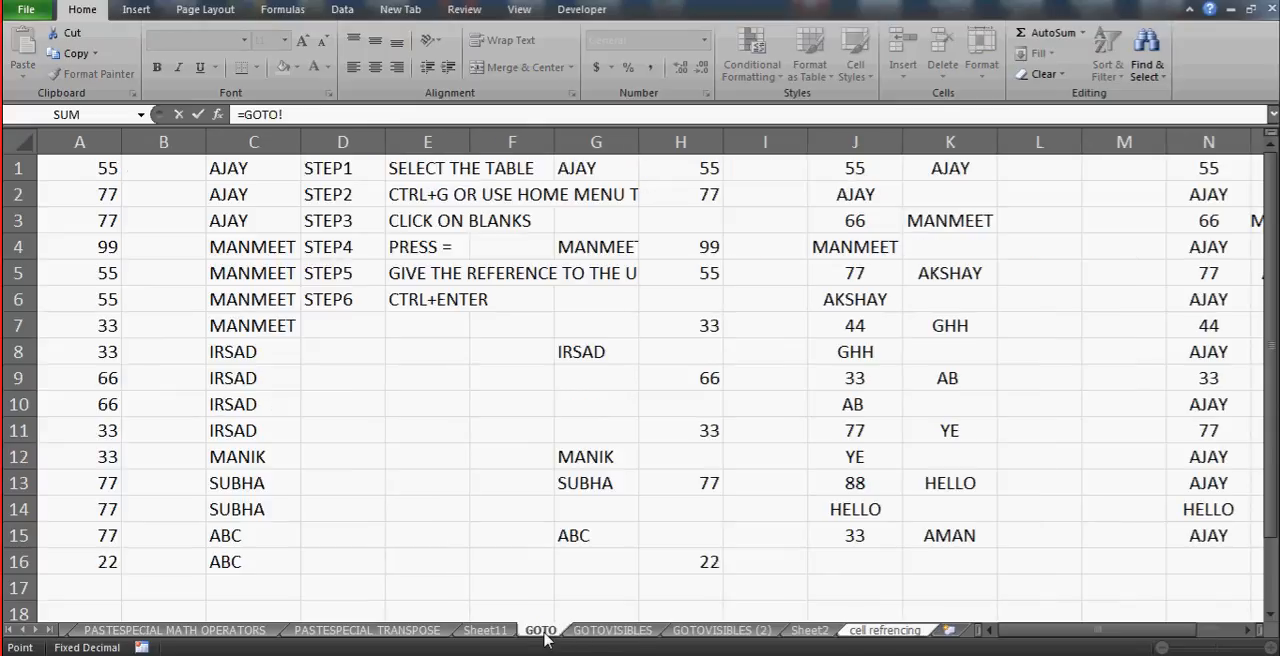
{"action": "left_click", "coordinate": [290, 335]}
{"action": "key", "text": "Return"}
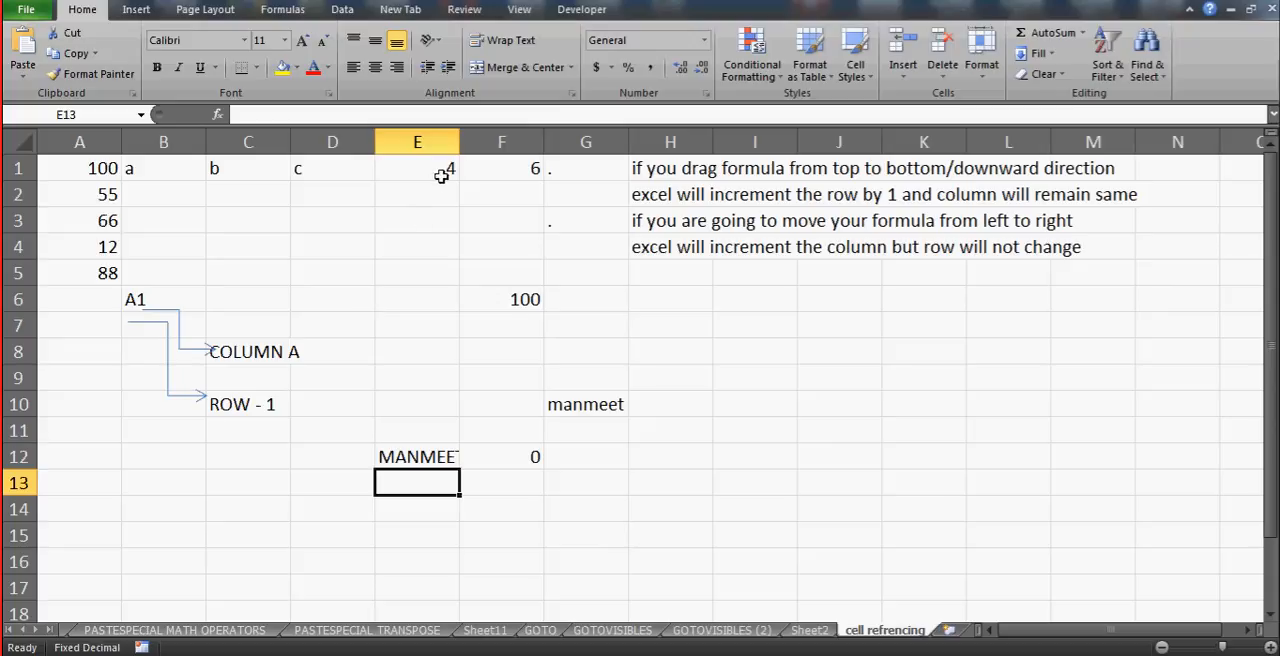
{"action": "left_click_drag", "start_coordinate": [461, 140], "coordinate": [471, 140]}
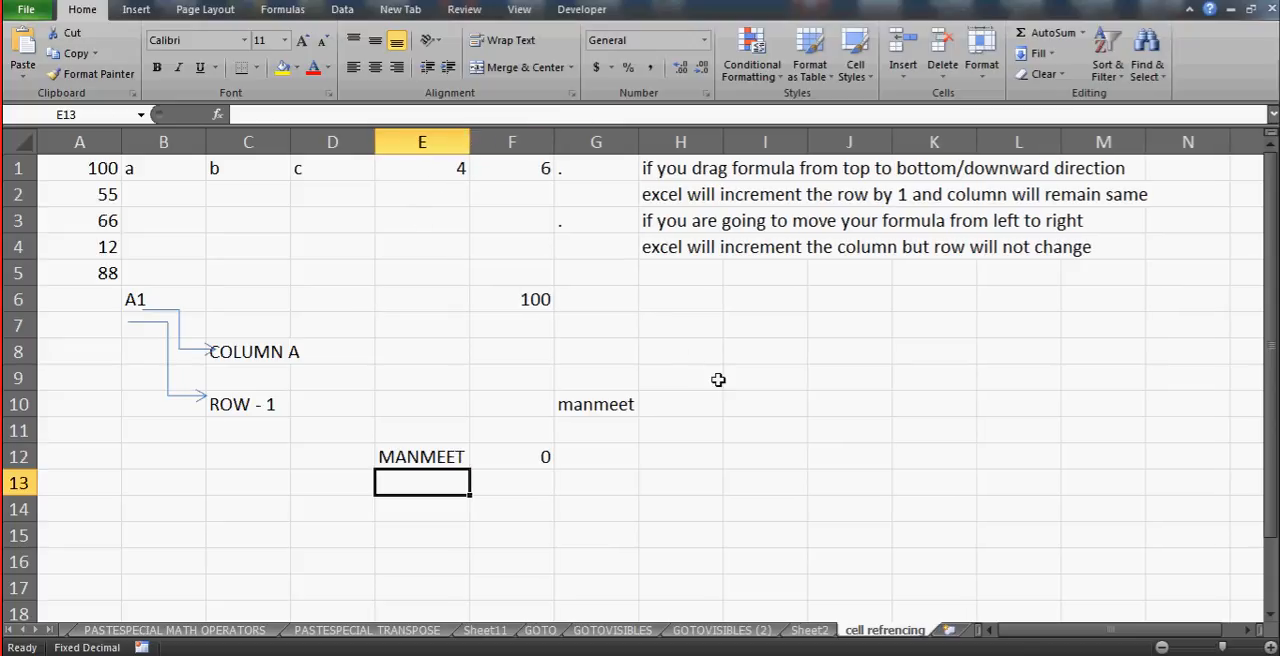
- Enter the same-sheet reference formula =A2 in cell I8
{"action": "left_click", "coordinate": [802, 351]}
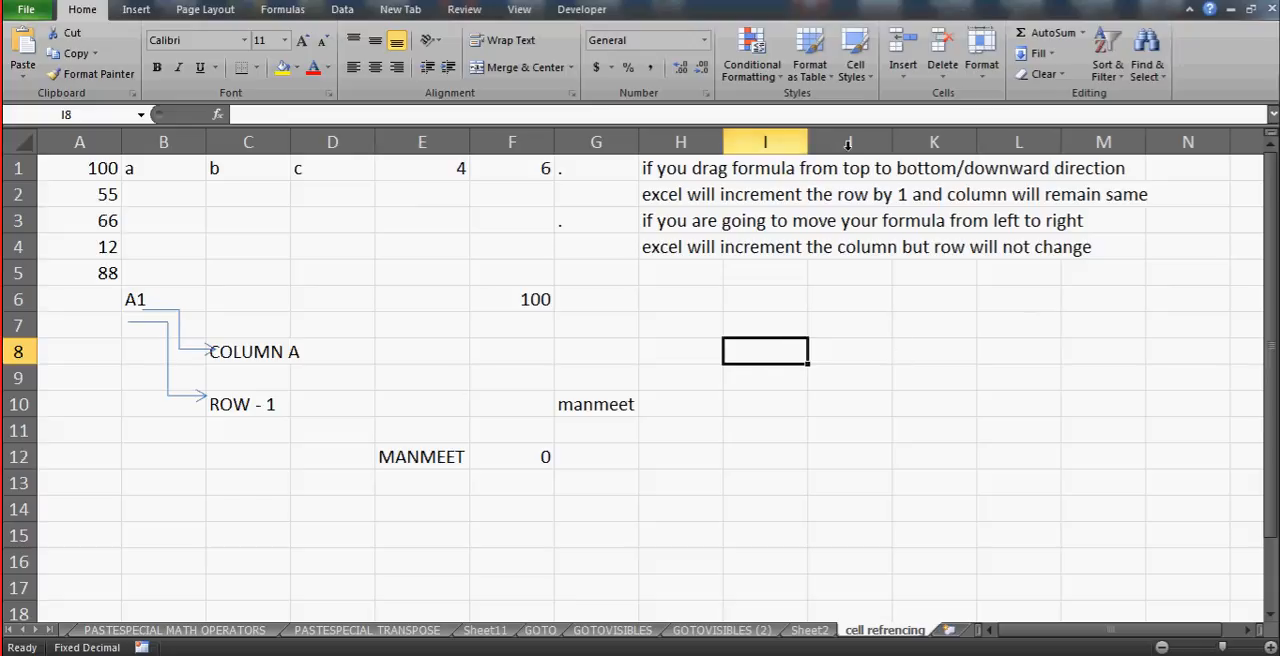
{"action": "type", "text": "="}
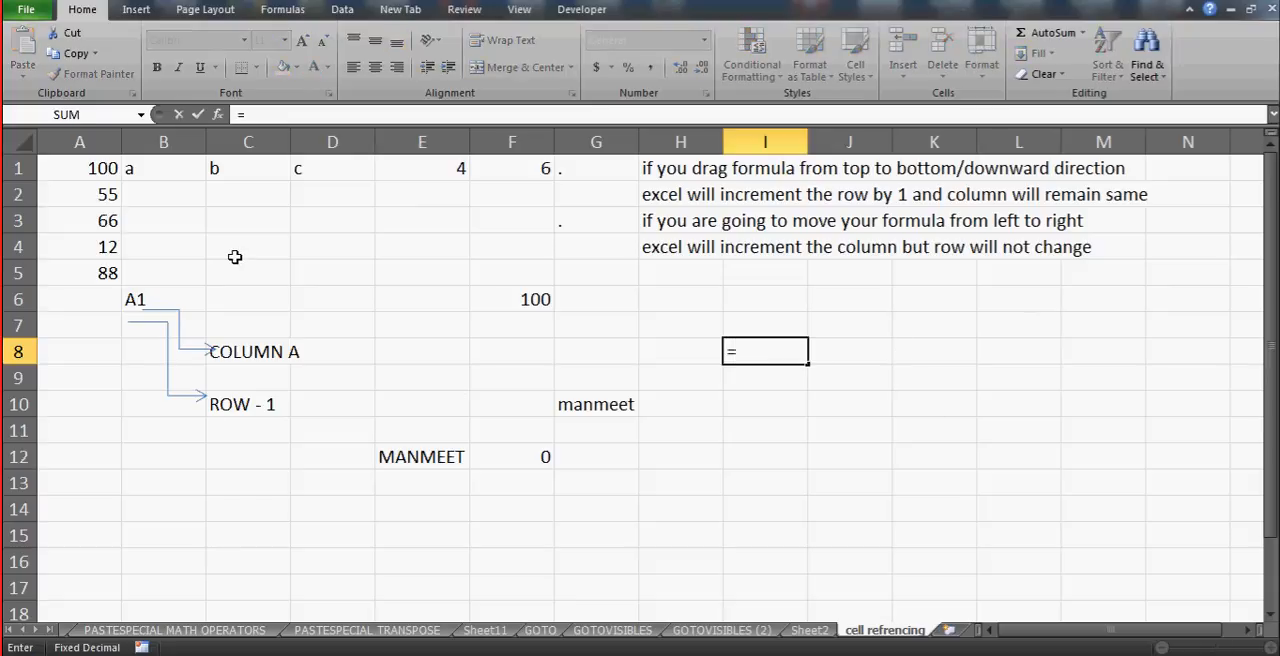
{"action": "left_click", "coordinate": [101, 196]}
{"action": "key", "text": "Return"}
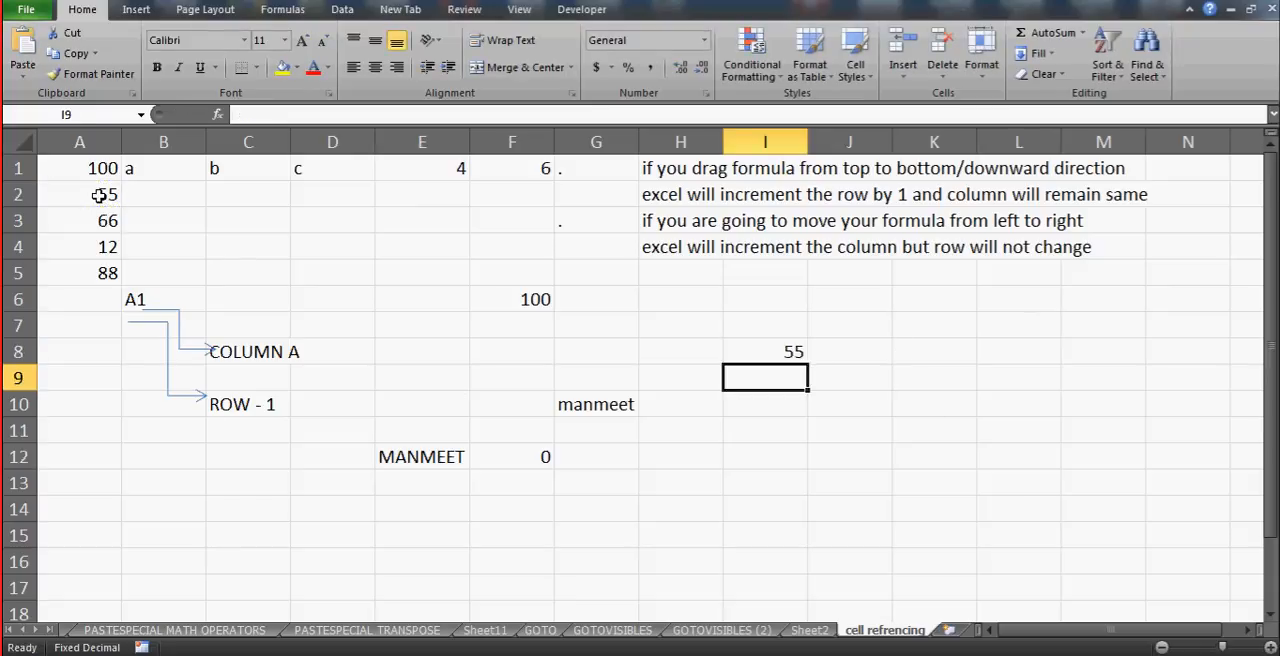
- Enter the cross-sheet formula =Sheet2!A2 in cell I9 and compare it with the same-sheet formula in I8
{"action": "type", "text": "="}
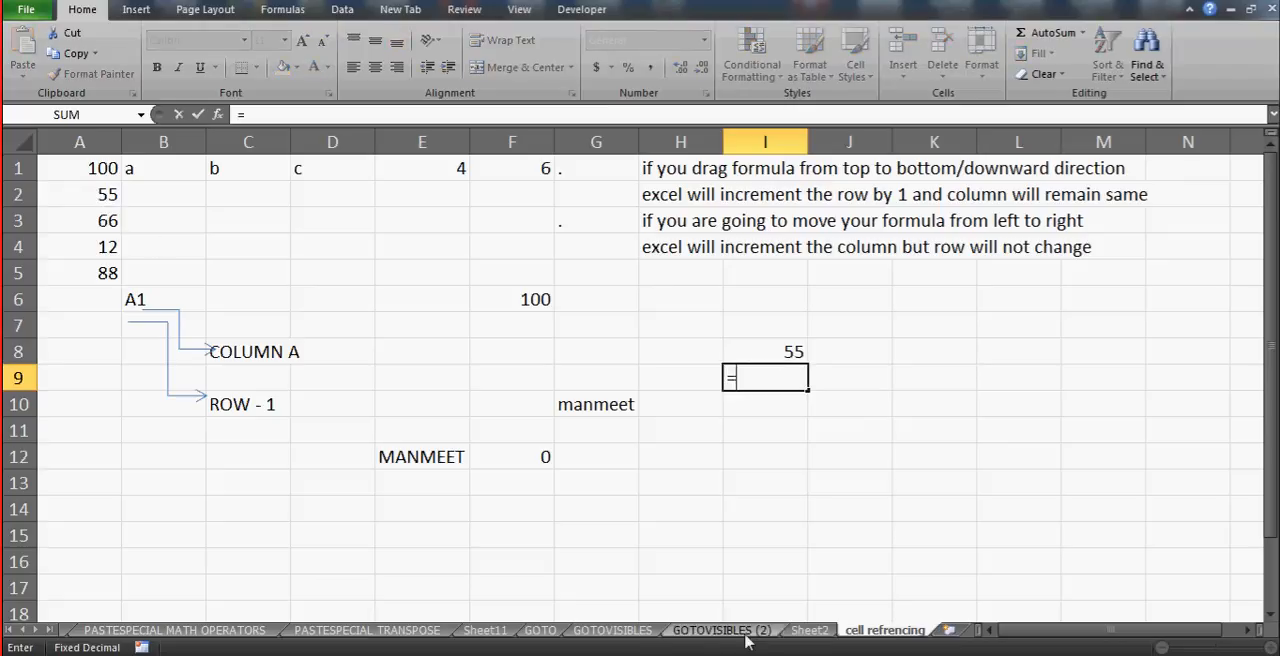
{"action": "left_click", "coordinate": [810, 630]}
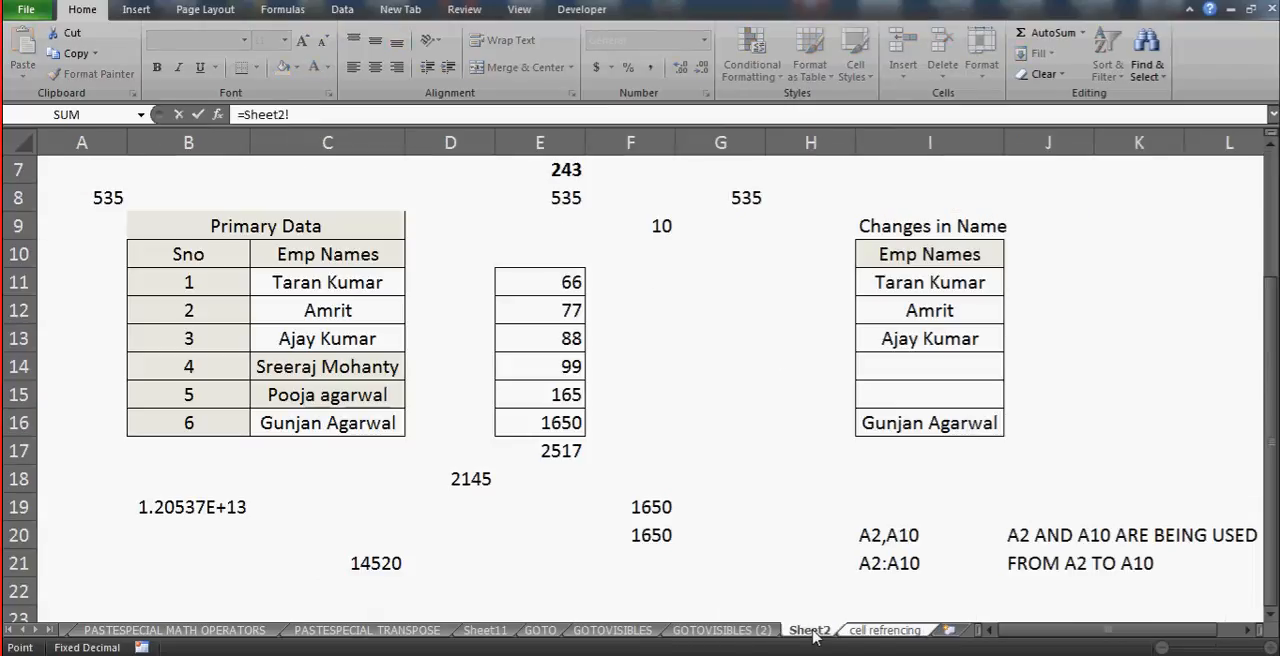
{"action": "left_click", "coordinate": [97, 197]}
{"action": "key", "text": "Up"}
{"action": "key", "text": "Up"}
{"action": "key", "text": "Up"}
{"action": "key", "text": "Up"}
{"action": "key", "text": "Up"}
{"action": "key", "text": "Up"}
{"action": "key", "text": "Up"}
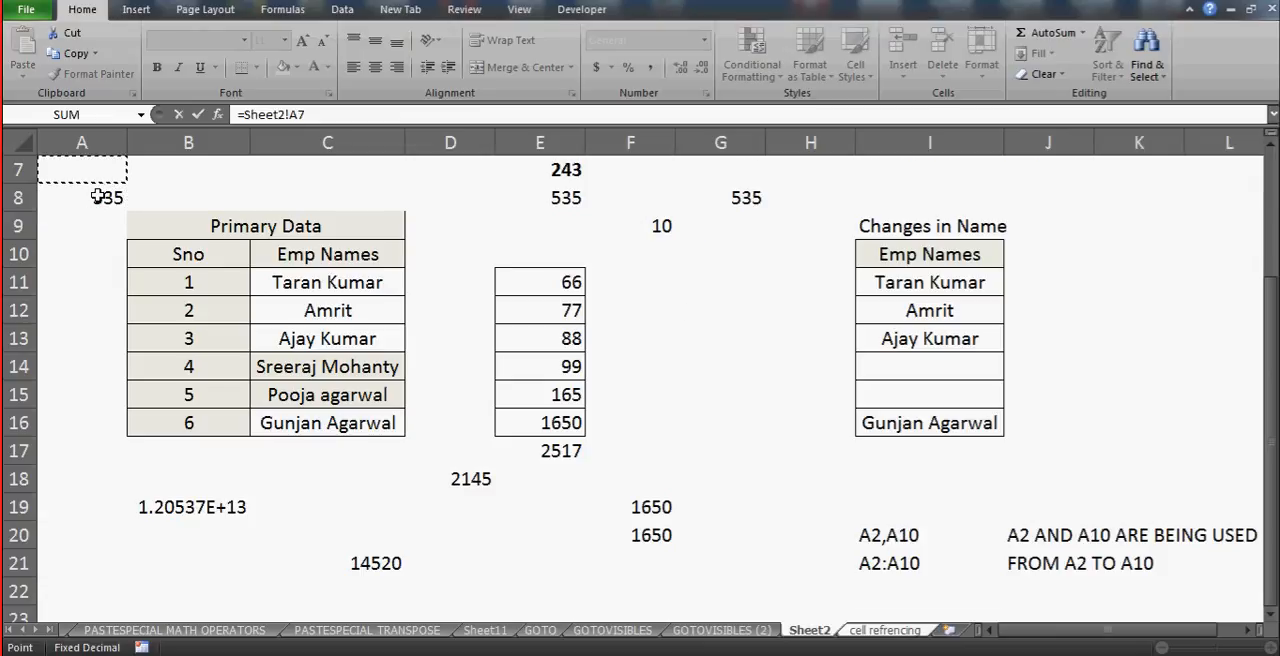
{"action": "left_click", "coordinate": [97, 197]}
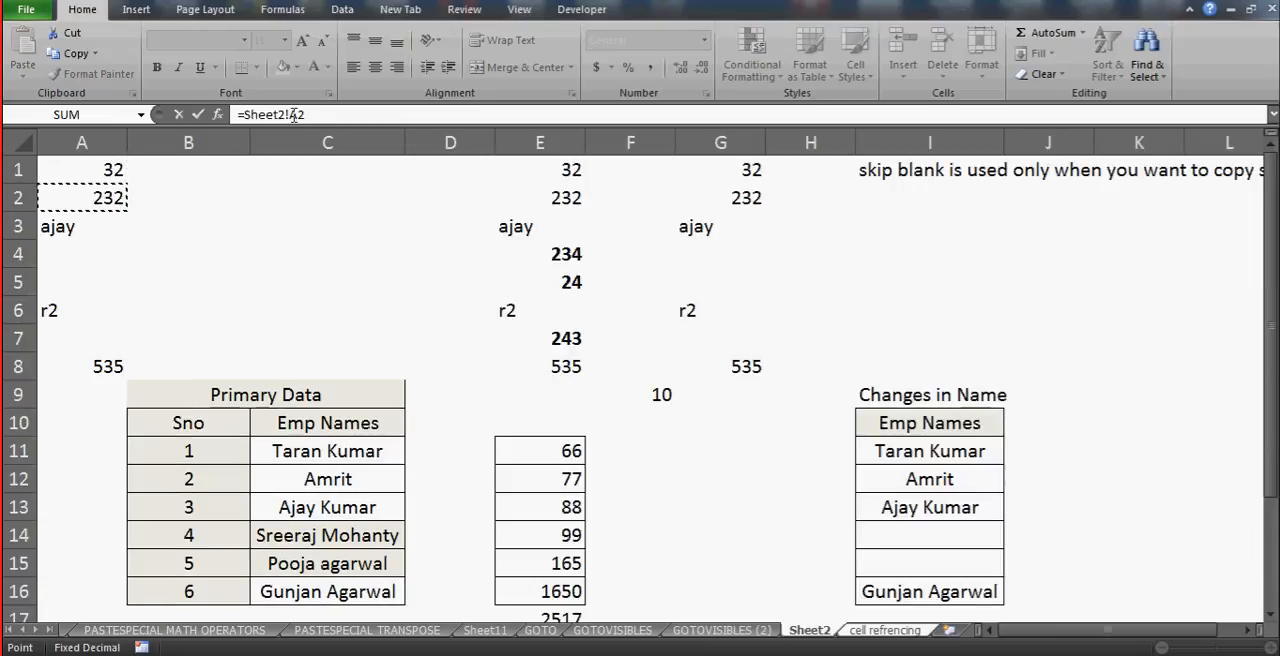
{"action": "key", "text": "Return"}
{"action": "key", "text": "Up"}
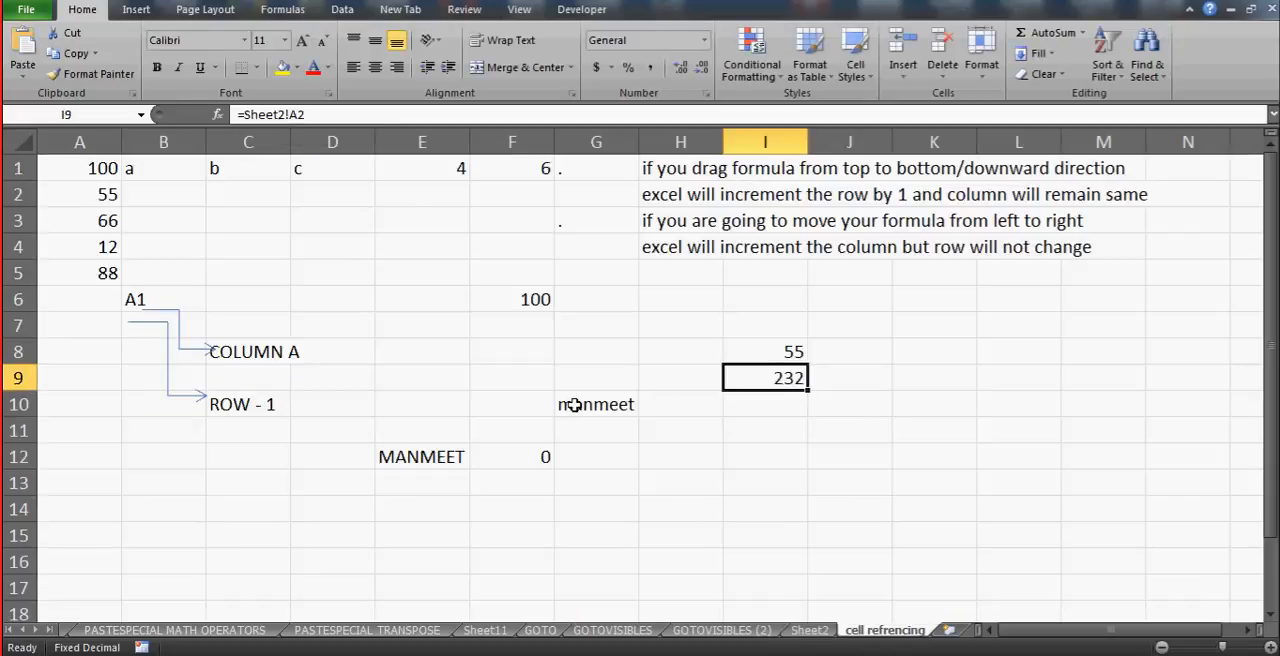
{"action": "key", "text": "Up"}
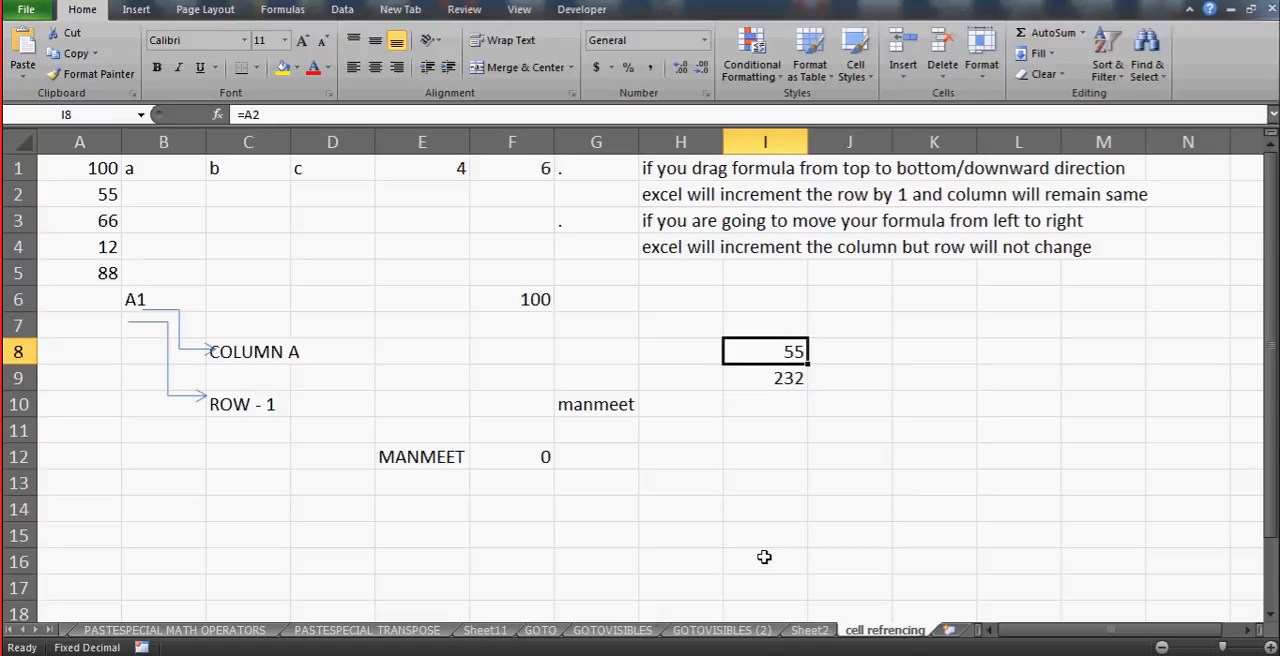
{"action": "key", "text": "Down"}
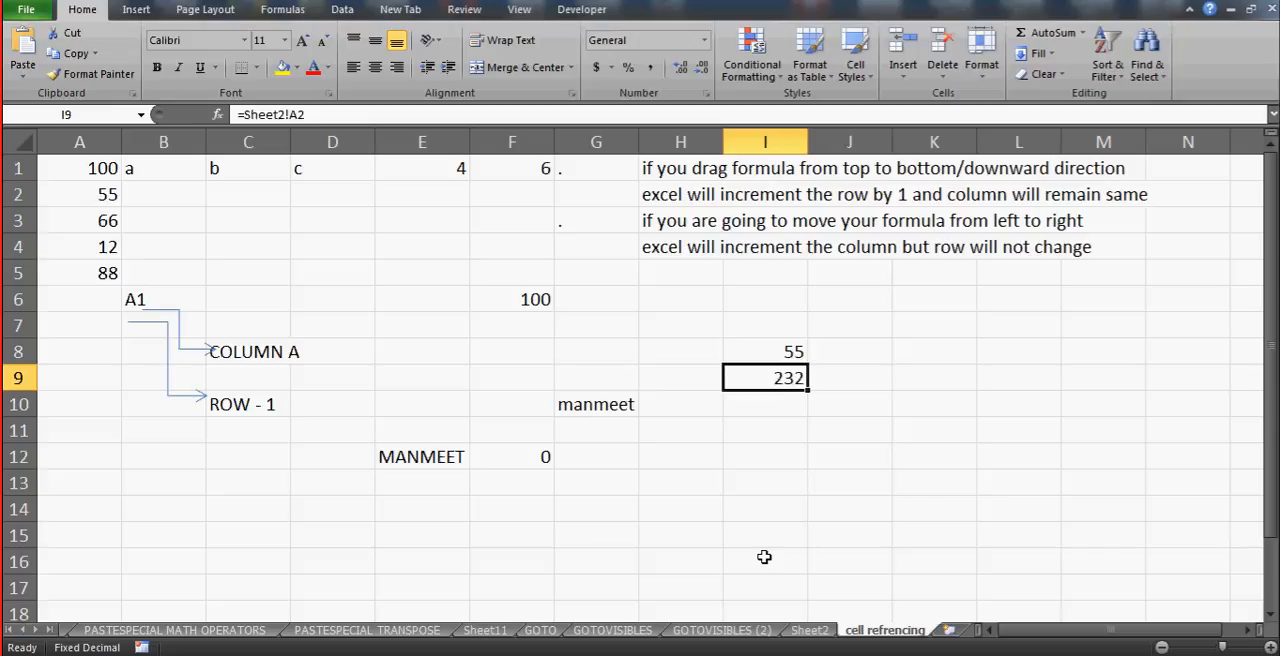
- On Sheet2, enter the formula ='cell refrencing'!F6 in cell C4 and reselect the cell to read its reference
{"action": "left_click", "coordinate": [810, 631]}
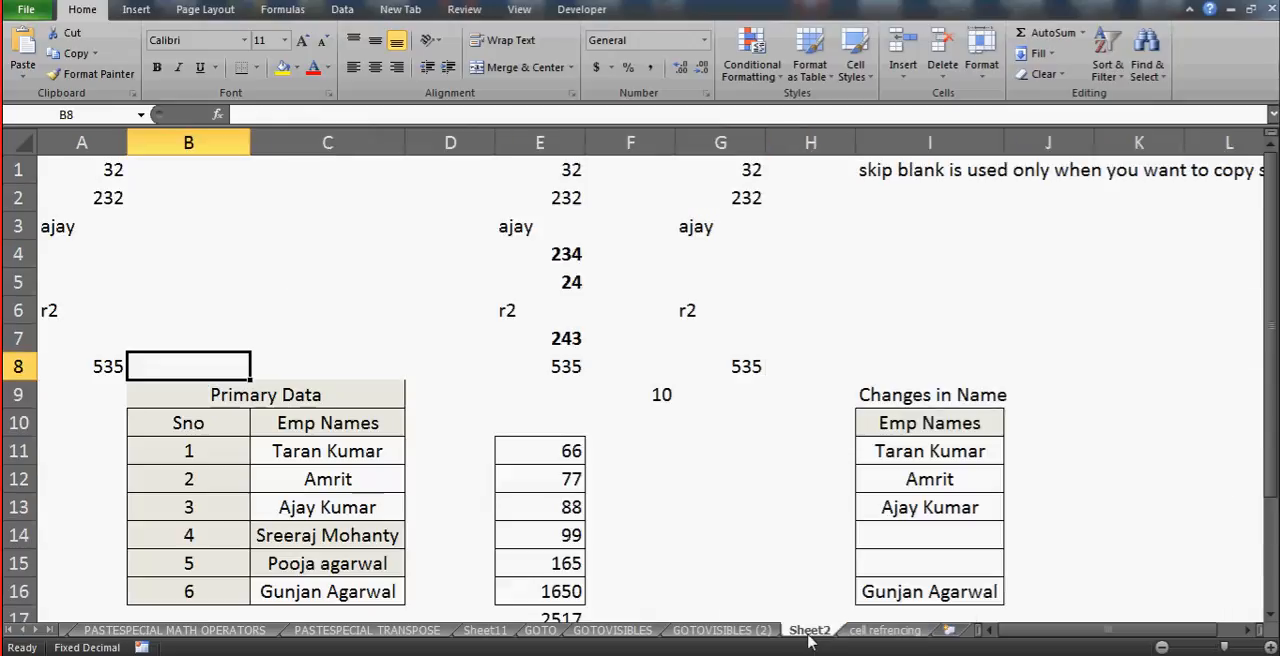
{"action": "left_click", "coordinate": [294, 244]}
{"action": "type", "text": "='cell refrencing'!"}
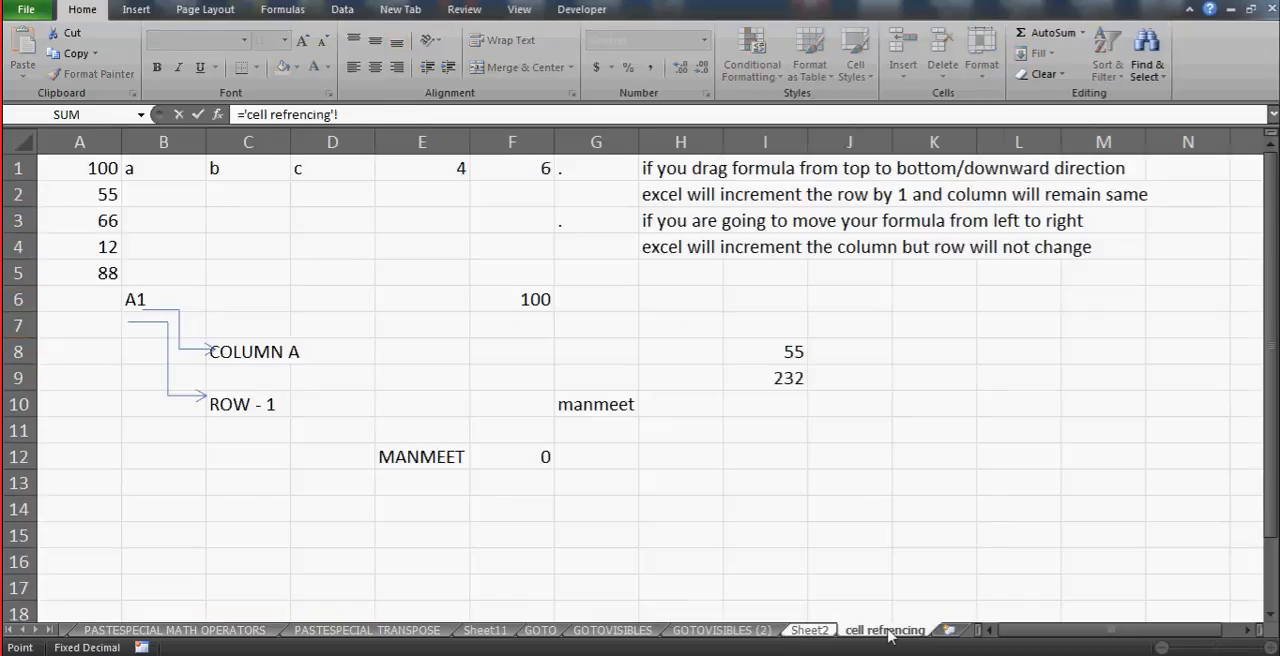
{"action": "left_click", "coordinate": [885, 630]}
{"action": "left_click", "coordinate": [510, 300]}
{"action": "key", "text": "Return"}
{"action": "key", "text": "Up"}
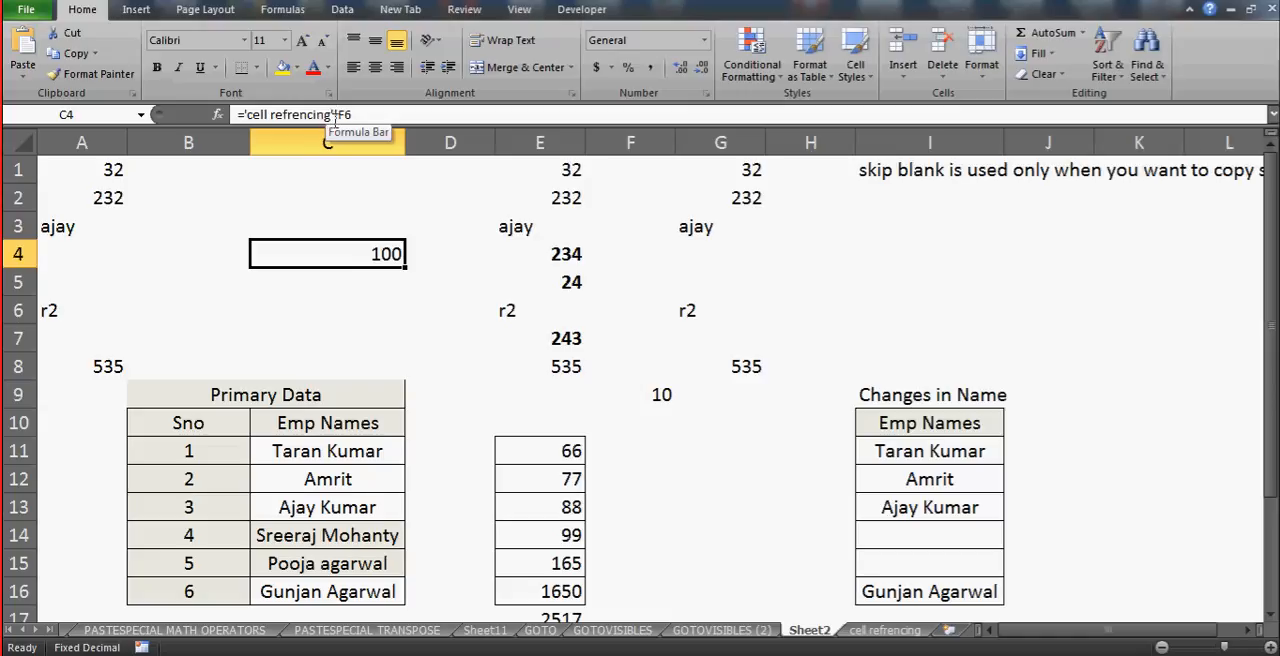
- Return to the cell refrencing sheet and select cell F6 to read its formula
{"action": "left_click", "coordinate": [886, 631]}
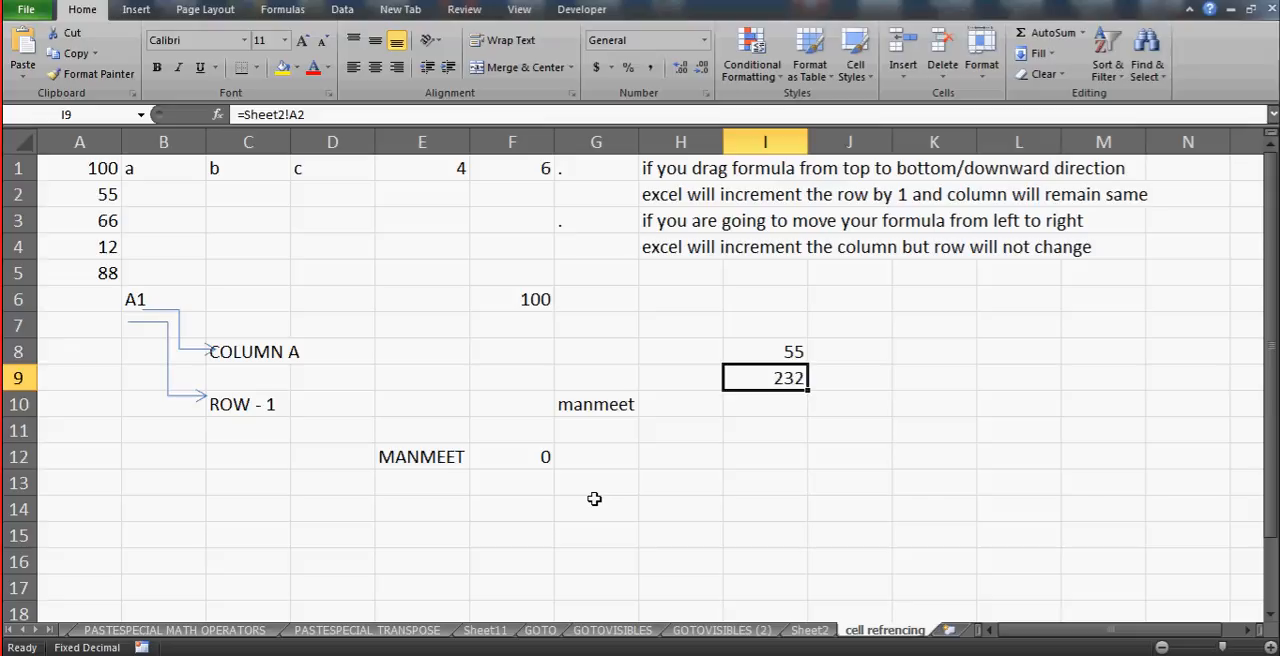
{"action": "left_click", "coordinate": [562, 492]}
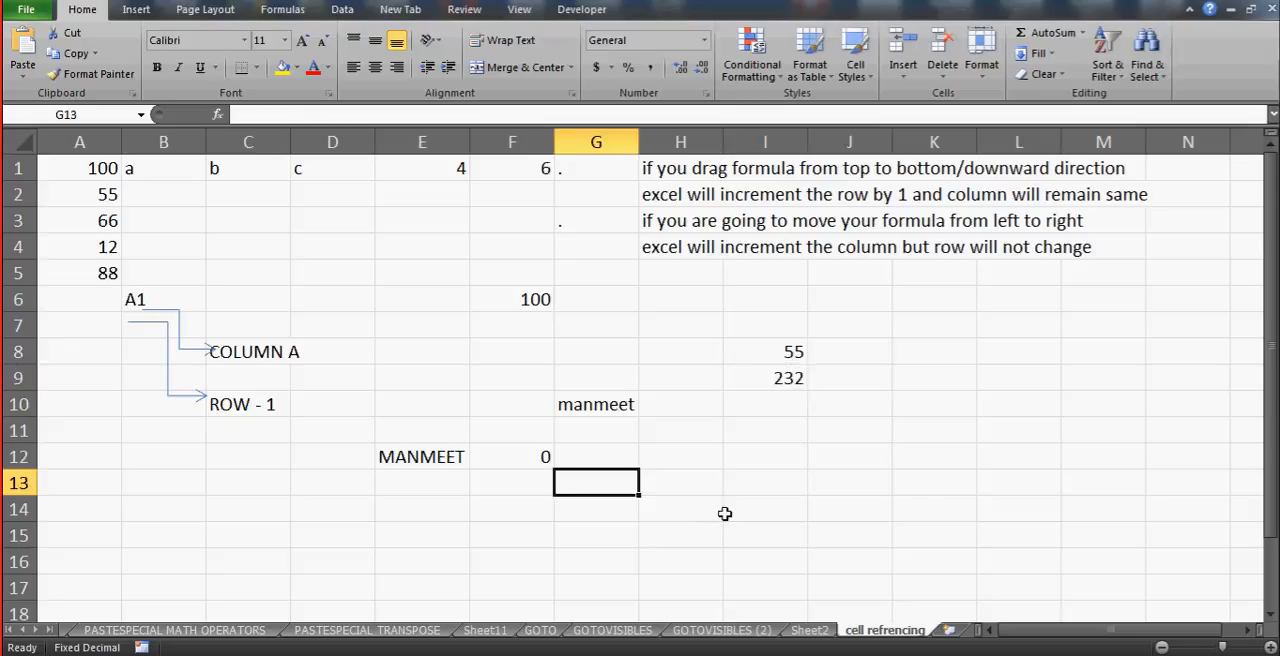
{"action": "left_click", "coordinate": [500, 280]}
{"action": "left_click", "coordinate": [527, 304]}
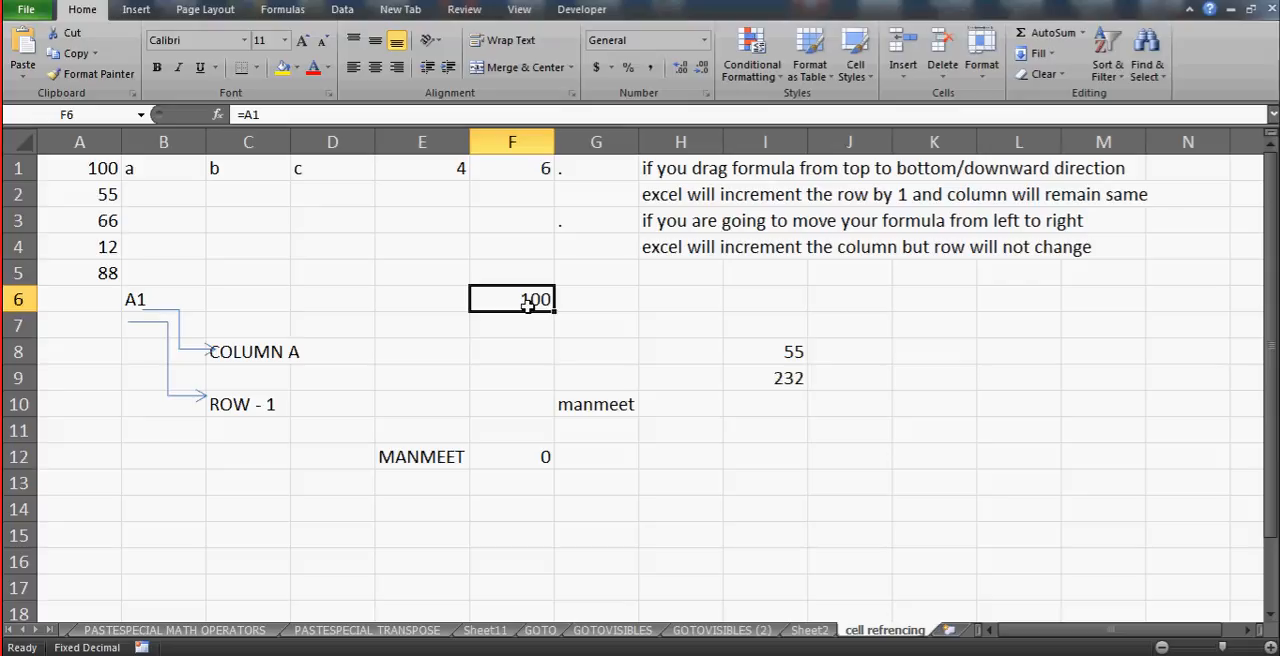
- Number the two formula-dragging rules by entering 1 in G1 and 2 in G3, and select the first rule's text in H1
{"action": "left_click", "coordinate": [689, 168]}
{"action": "key", "text": "Left"}
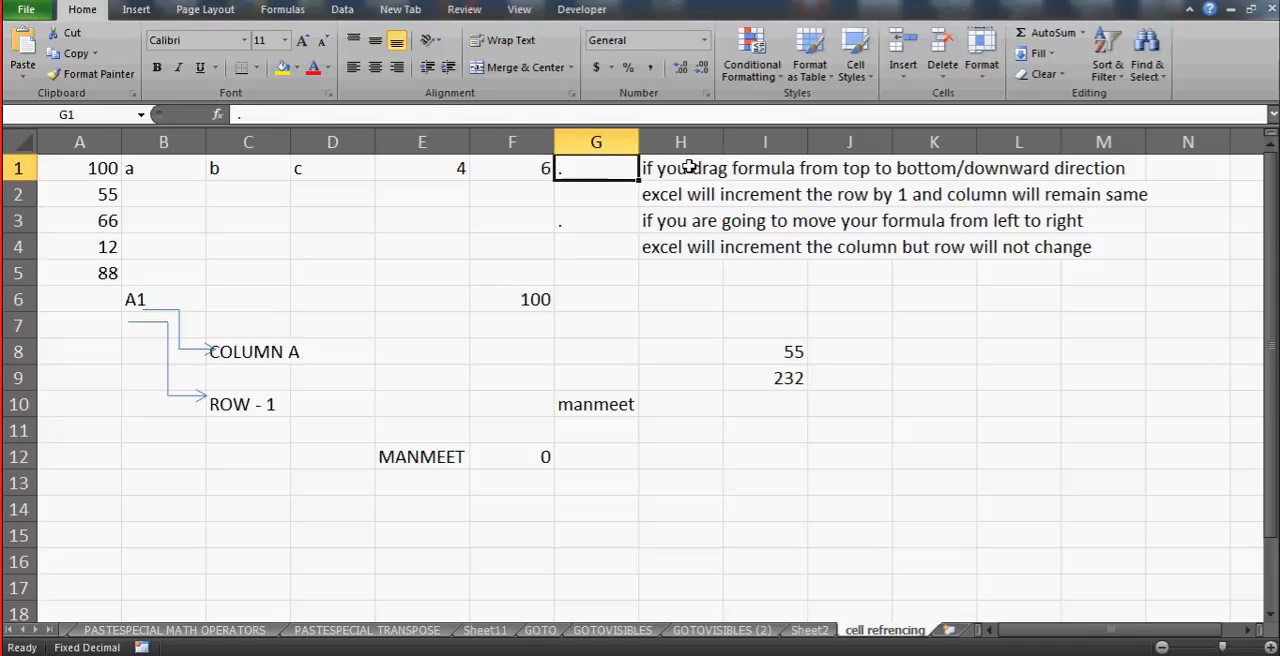
{"action": "type", "text": "1"}
{"action": "key", "text": "Return"}
{"action": "key", "text": "Return"}
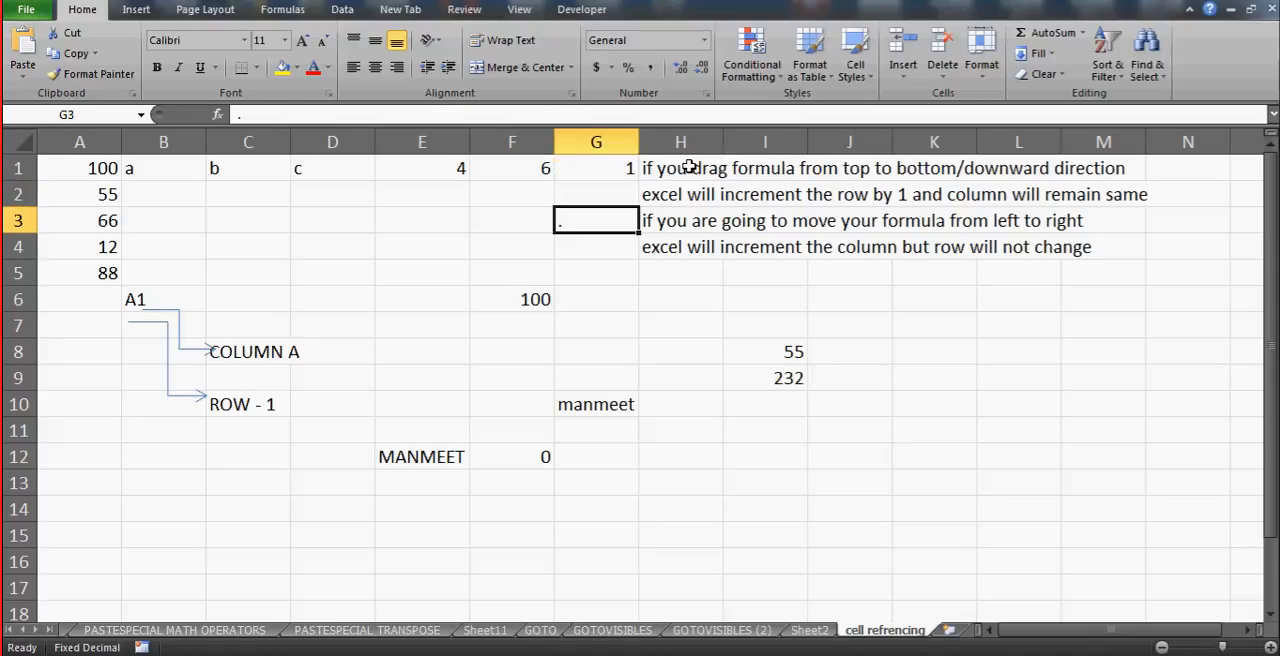
{"action": "type", "text": "2"}
{"action": "key", "text": "Up"}
{"action": "key", "text": "Up"}
{"action": "key", "text": "Right"}
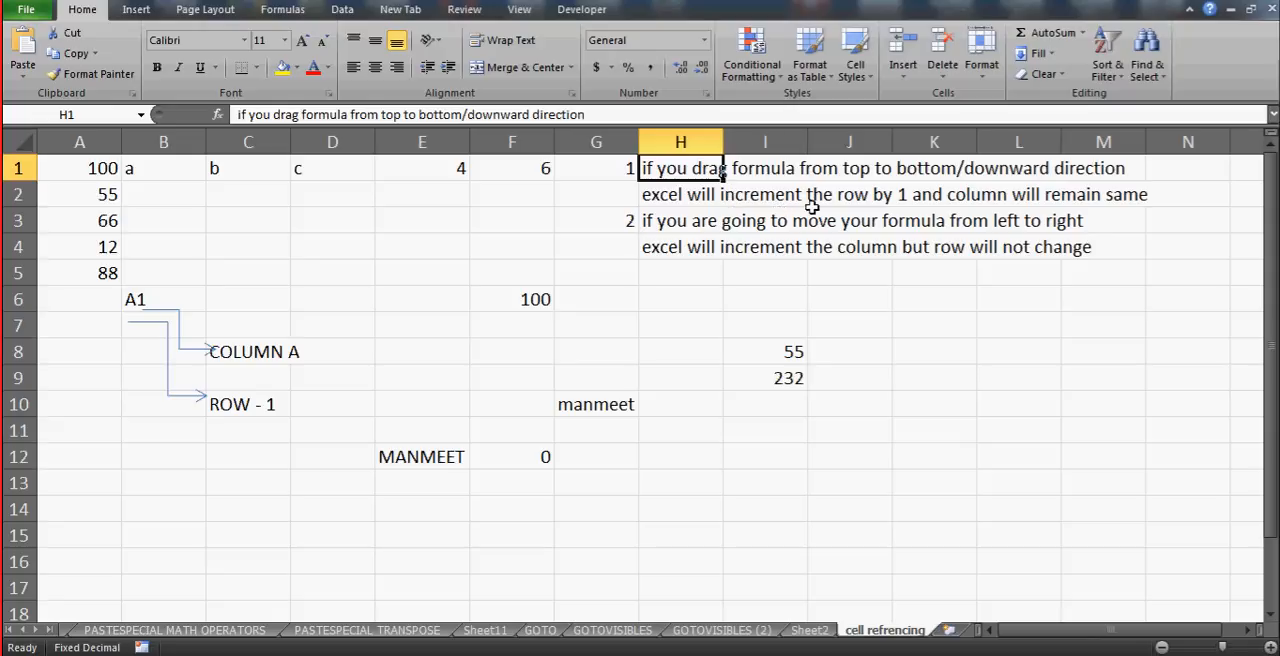
- Select cell F6 containing the =A1 formula and dismiss the Norton Chrome Protection Alert
{"action": "left_click", "coordinate": [510, 290]}
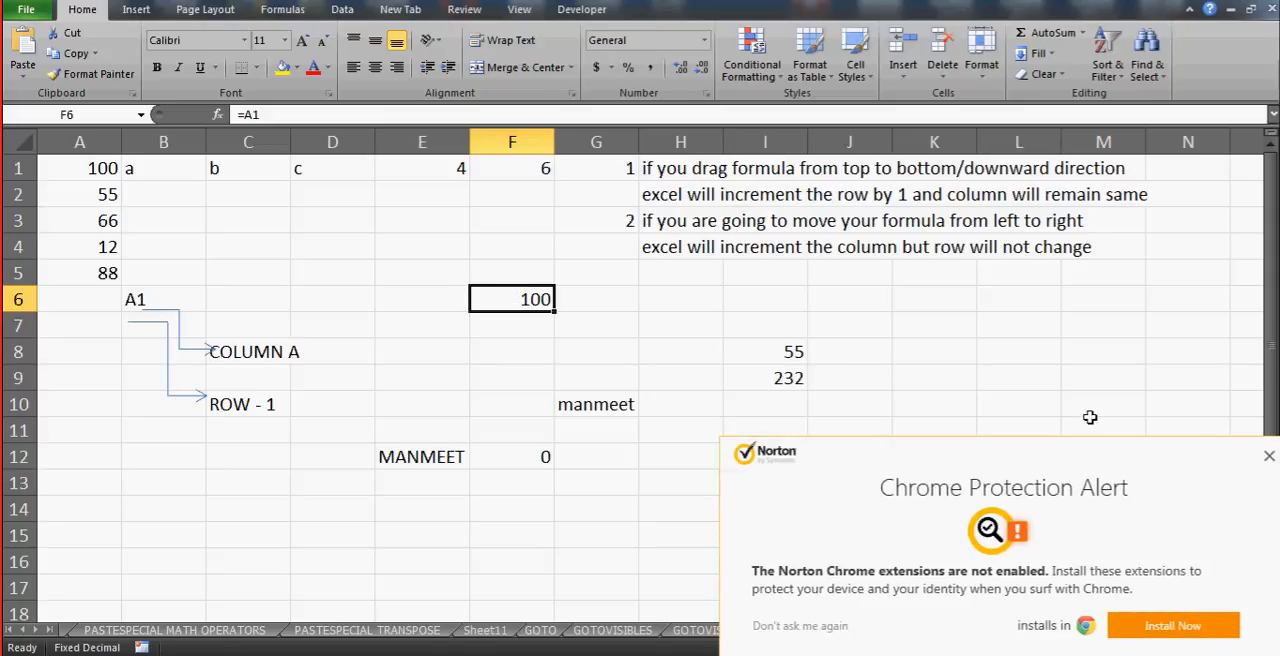
{"action": "left_click", "coordinate": [1268, 458]}
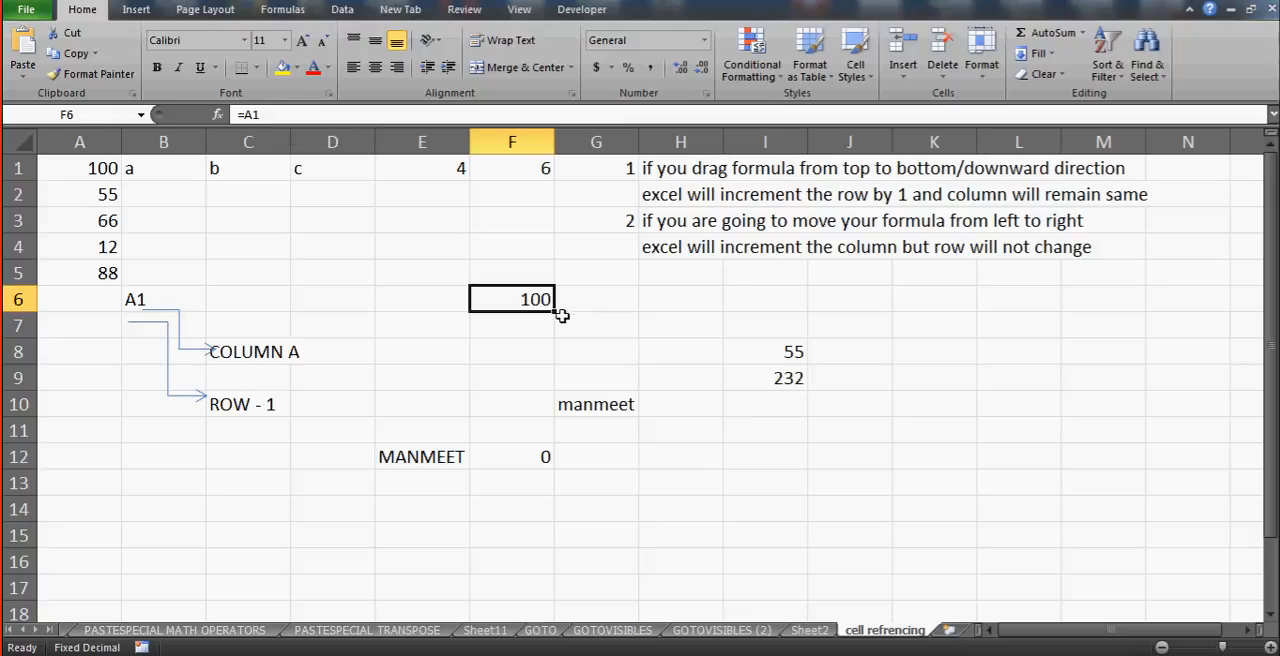
- Fill the =A1 formula from F6 down to F7 and select F7 to read its reference
{"action": "left_click_drag", "start_coordinate": [555, 312], "coordinate": [554, 344]}
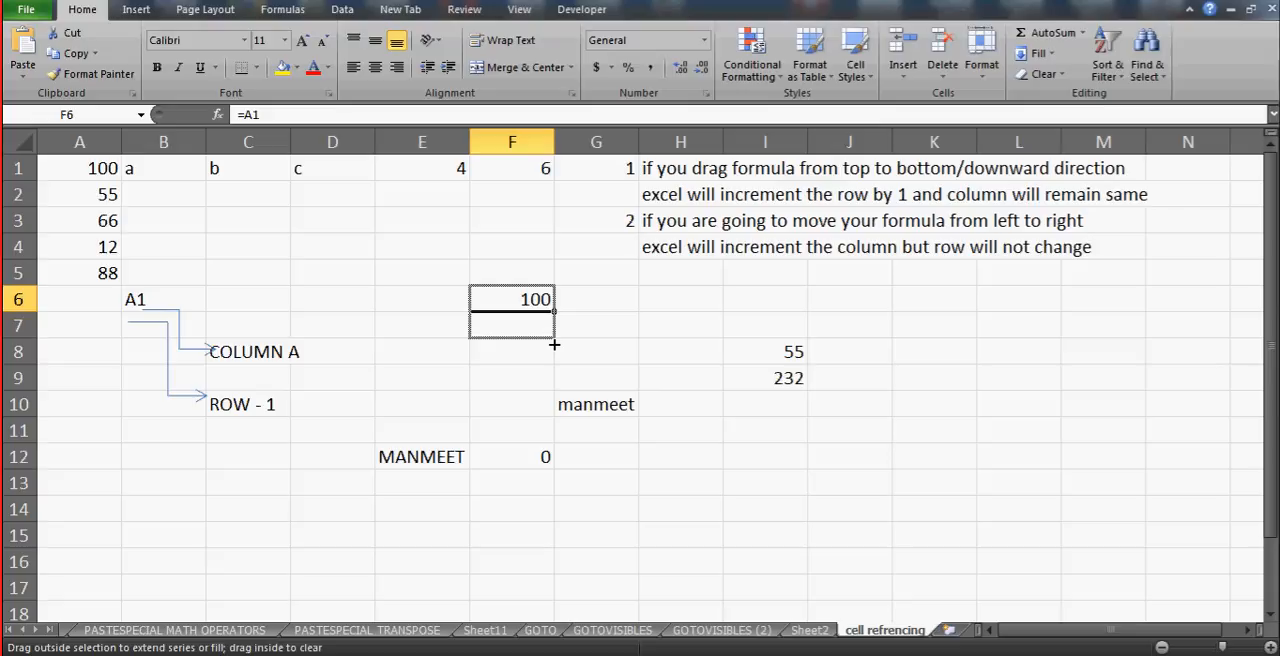
{"action": "left_click_drag", "start_coordinate": [554, 344], "coordinate": [554, 340]}
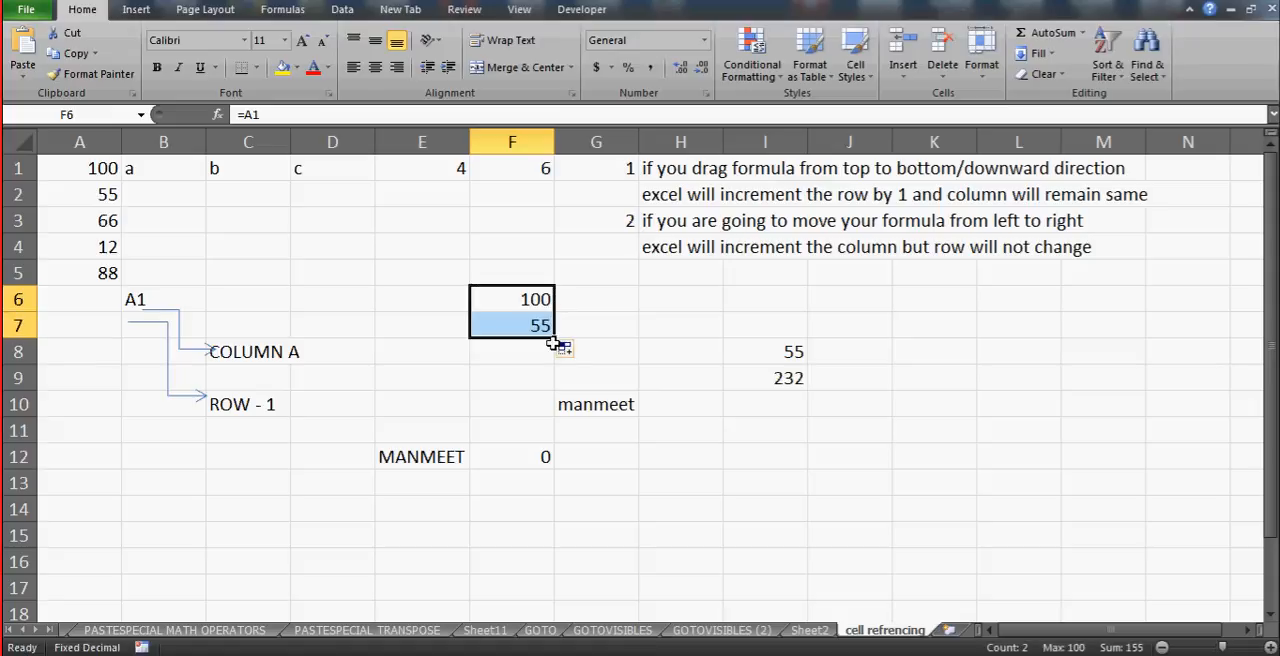
{"action": "left_click", "coordinate": [523, 325]}
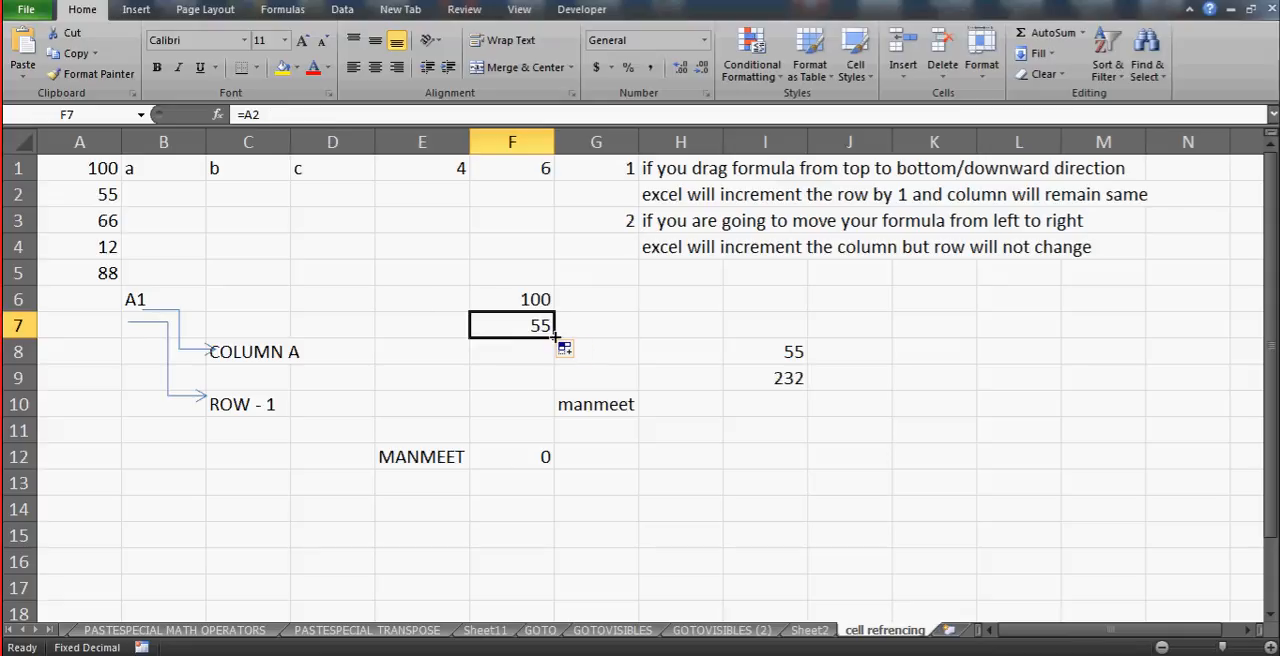
- Fill the formula from F7 into F8, check F8's reference, and continue the fill from F8 down to F15
{"action": "left_click_drag", "start_coordinate": [555, 339], "coordinate": [555, 362]}
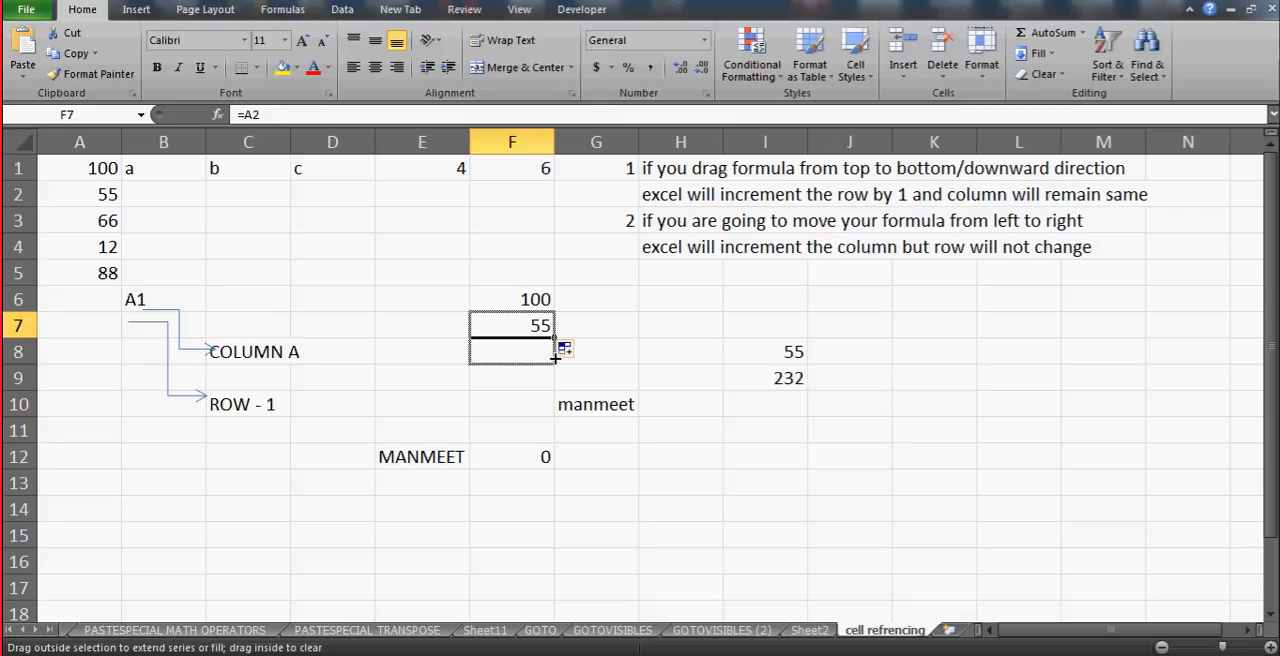
{"action": "left_click_drag", "start_coordinate": [555, 357], "coordinate": [556, 360]}
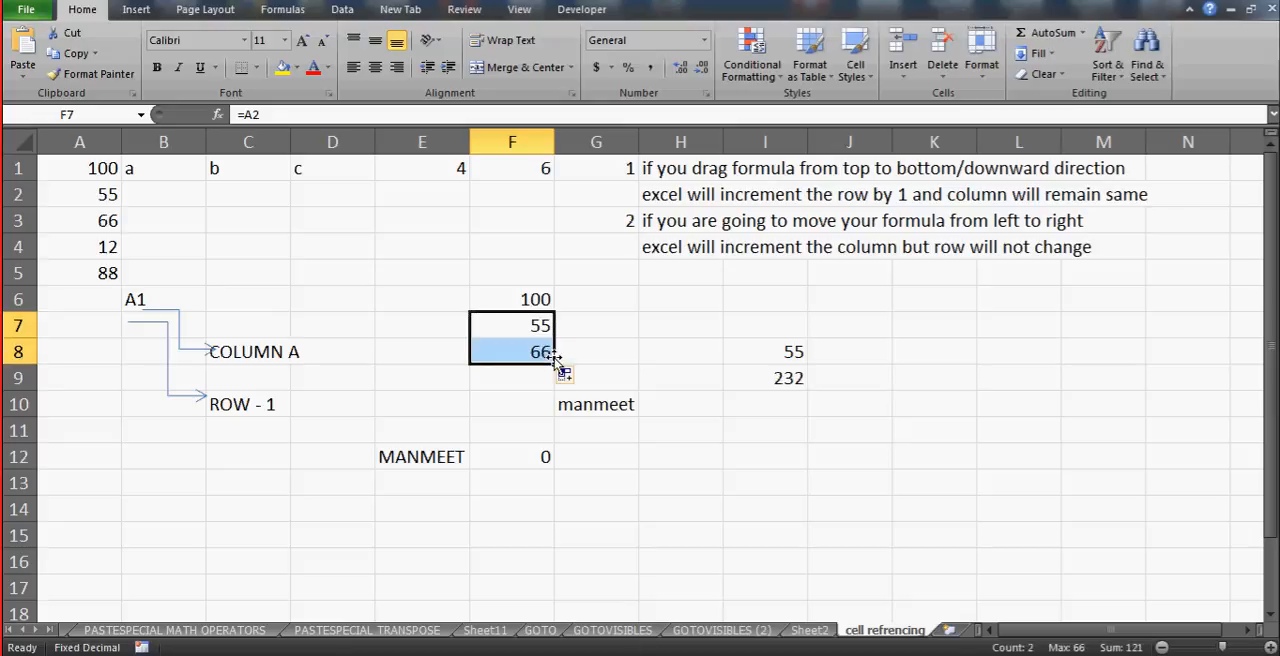
{"action": "left_click", "coordinate": [548, 356]}
{"action": "left_click", "coordinate": [563, 374]}
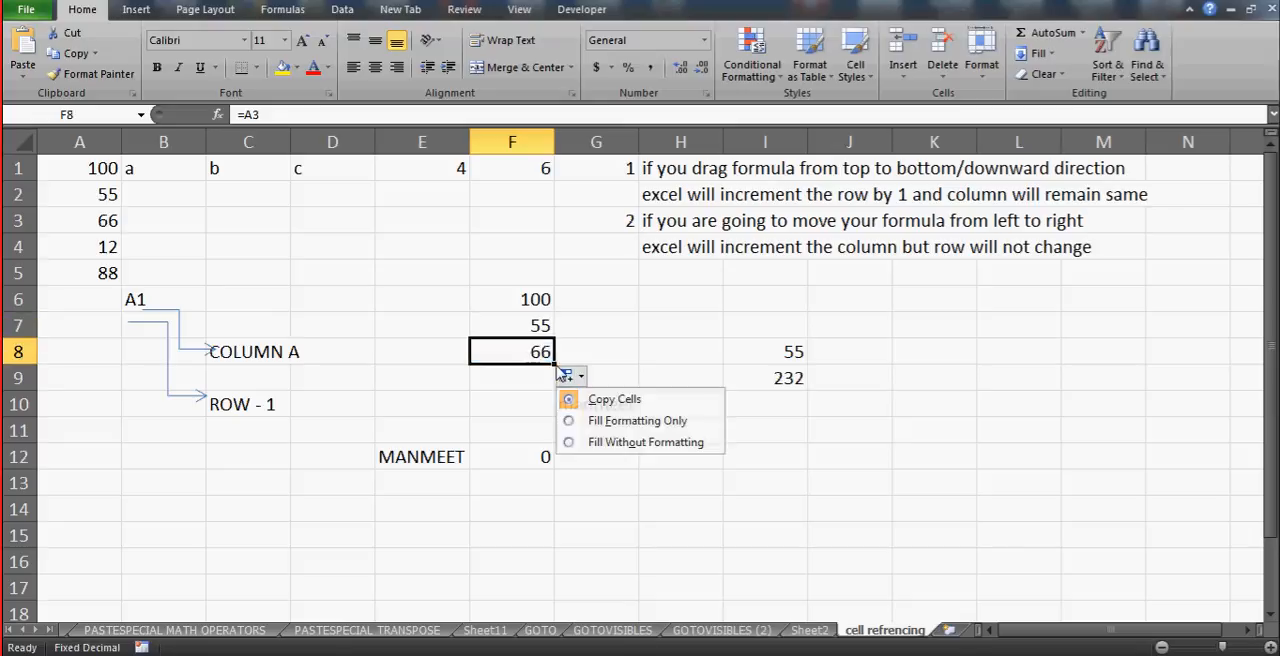
{"action": "left_click", "coordinate": [556, 362]}
{"action": "left_click_drag", "start_coordinate": [556, 362], "coordinate": [557, 548]}
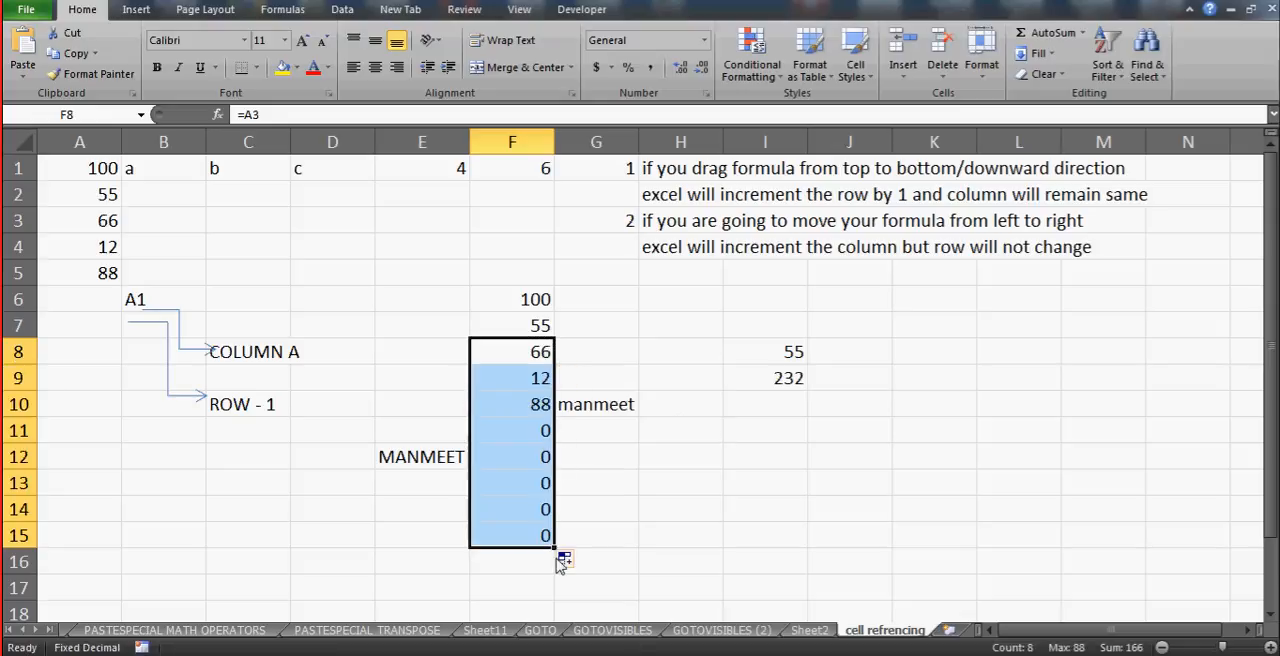
- Step through the filled cells in column F from F6 to F15 to read how each formula's row reference changes
{"action": "left_click", "coordinate": [527, 356]}
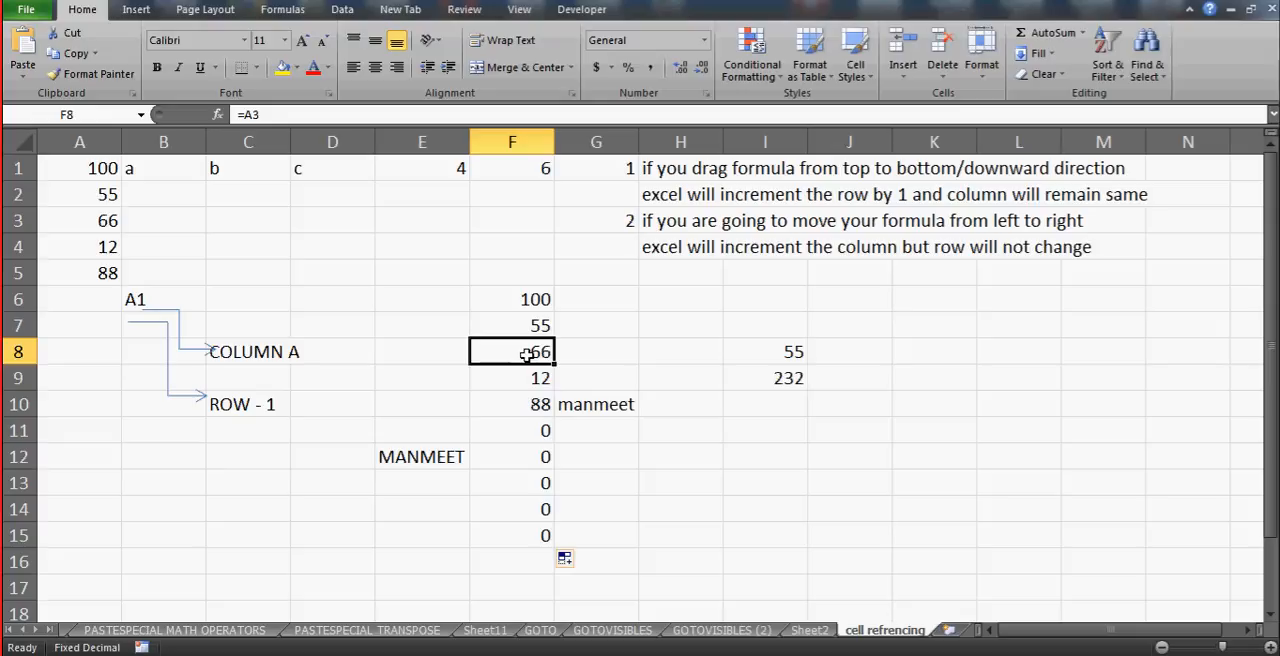
{"action": "key", "text": "Down"}
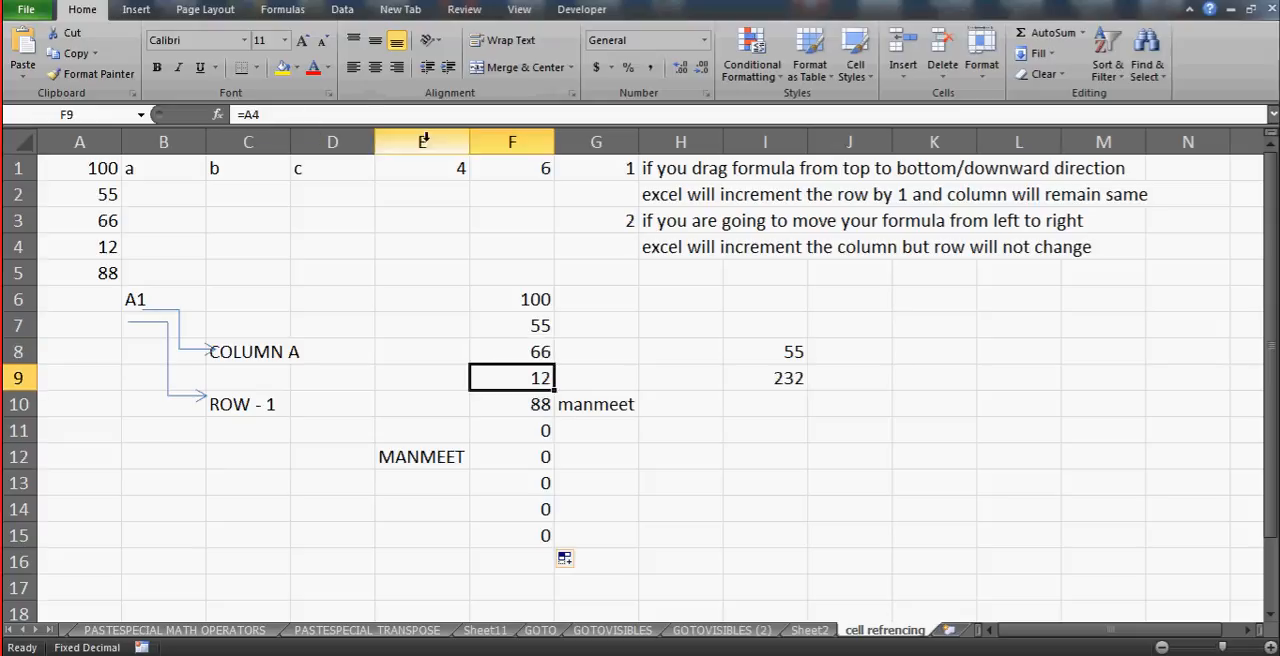
{"action": "key", "text": "Down"}
{"action": "key", "text": "Down"}
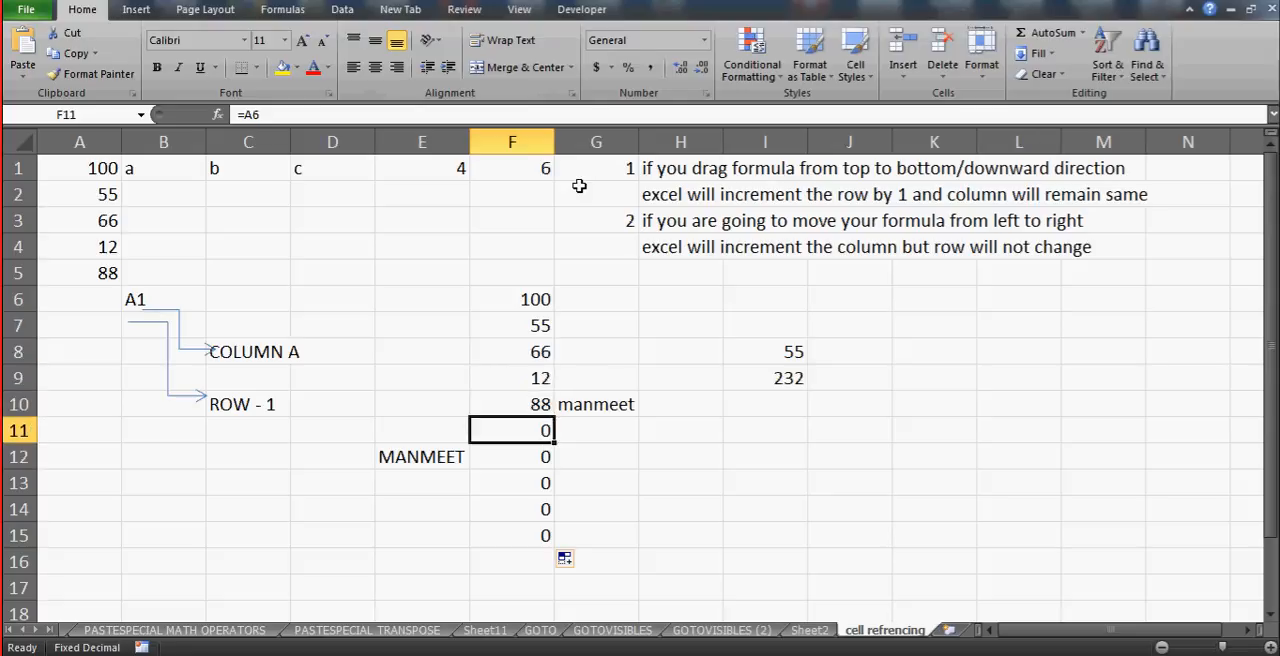
{"action": "key", "text": "Down"}
{"action": "key", "text": "Down"}
{"action": "key", "text": "Down"}
{"action": "key", "text": "Down"}
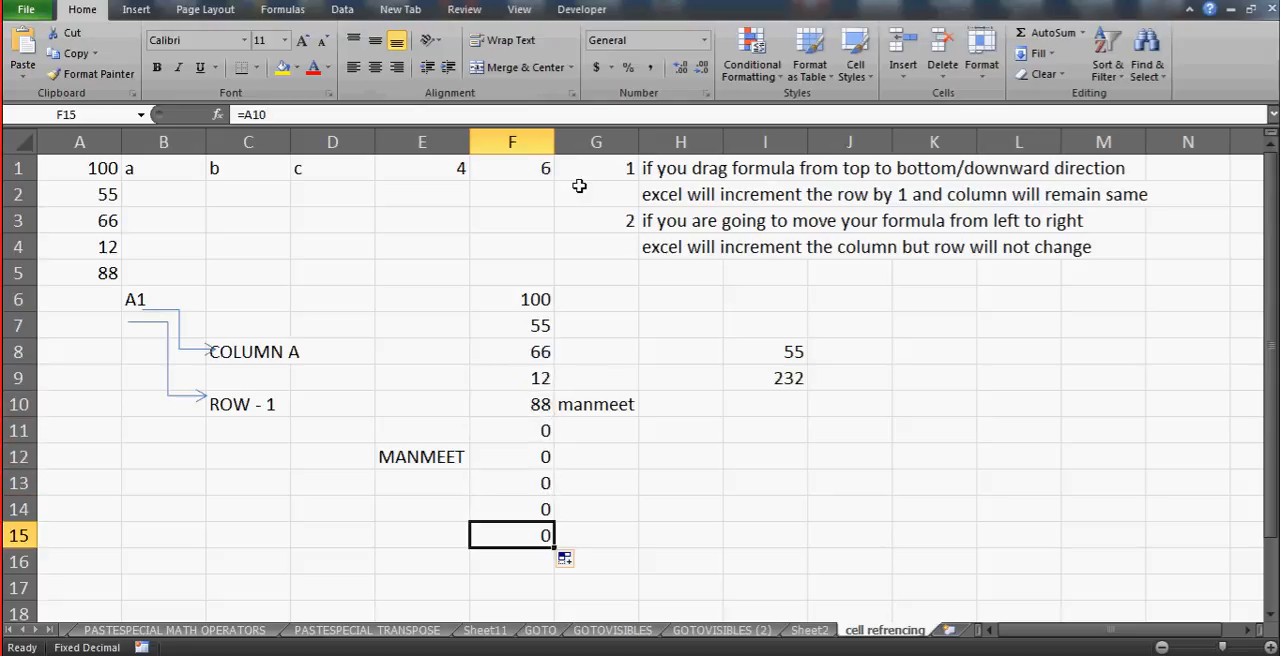
{"action": "key", "text": "Up"}
{"action": "key", "text": "Up"}
{"action": "key", "text": "Up"}
{"action": "key", "text": "Up"}
{"action": "key", "text": "Up"}
{"action": "key", "text": "Up"}
{"action": "key", "text": "Up"}
{"action": "key", "text": "Up"}
{"action": "key", "text": "Up"}
{"action": "key", "text": "Up"}
{"action": "key", "text": "Down"}
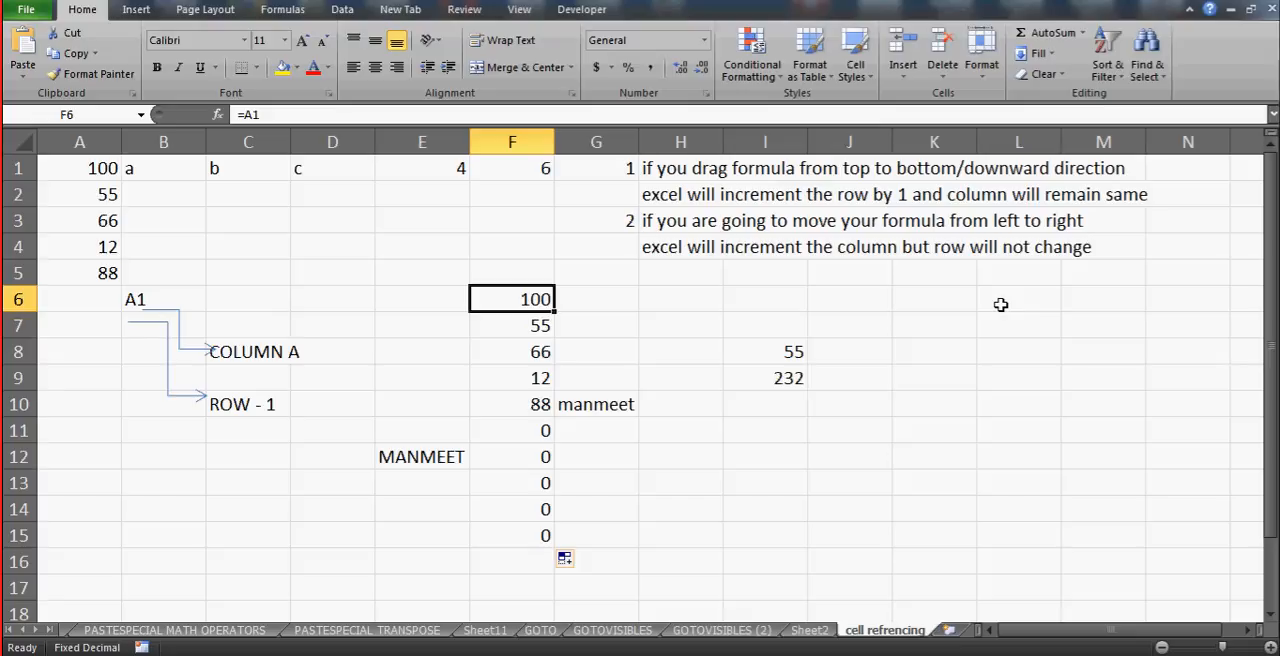
{"action": "key", "text": "Down"}
{"action": "key", "text": "Down"}
{"action": "key", "text": "Up"}
{"action": "key", "text": "Up"}
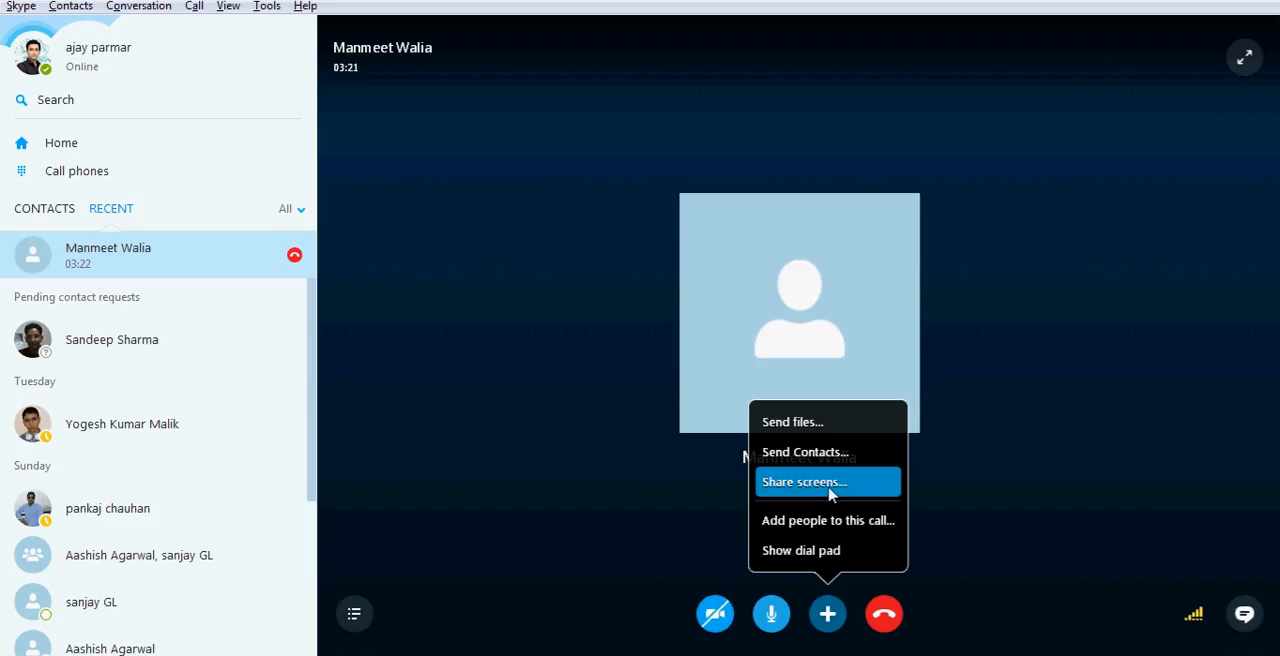
- Switch to the Skype call, start sharing the screen, and return to the Excel worksheet
{"action": "left_click", "coordinate": [829, 490]}
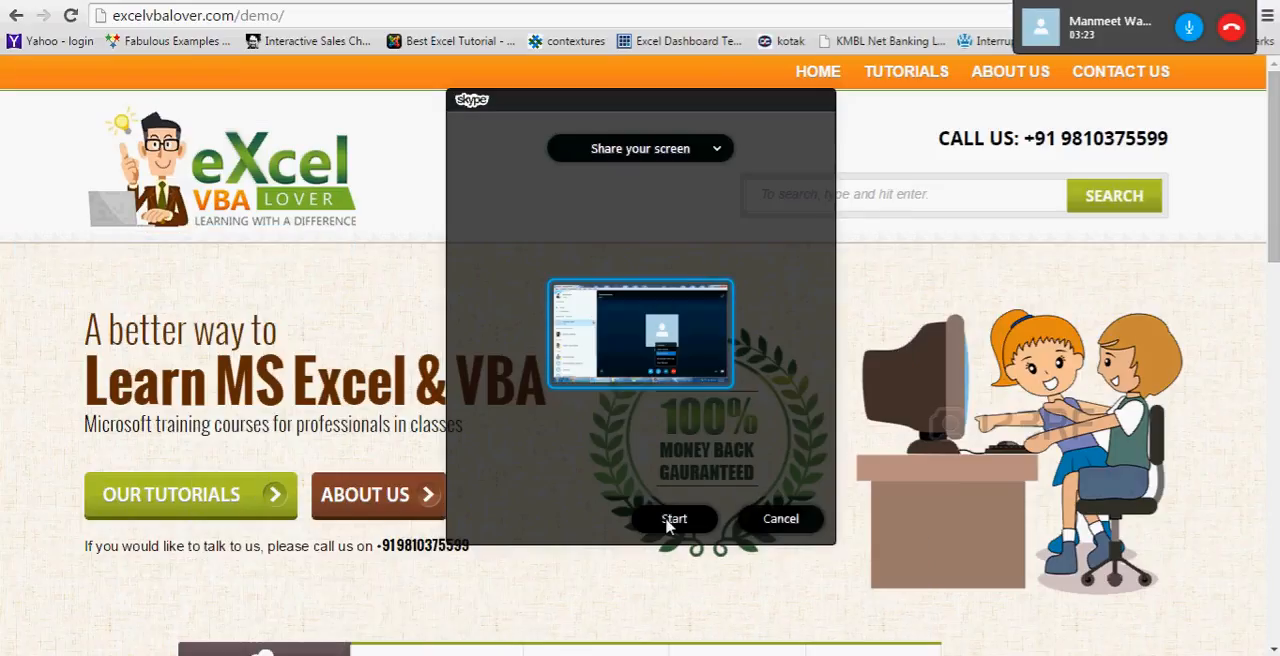
{"action": "left_click", "coordinate": [671, 517]}
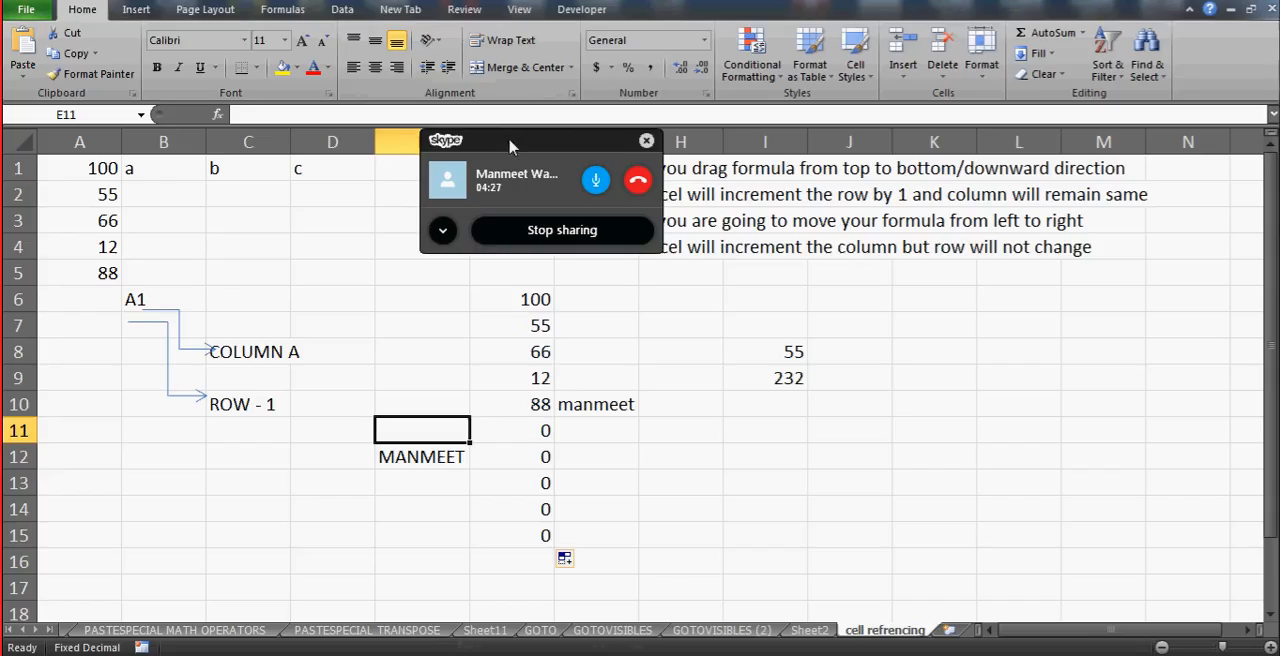
{"action": "left_click_drag", "start_coordinate": [510, 147], "coordinate": [1055, 2]}
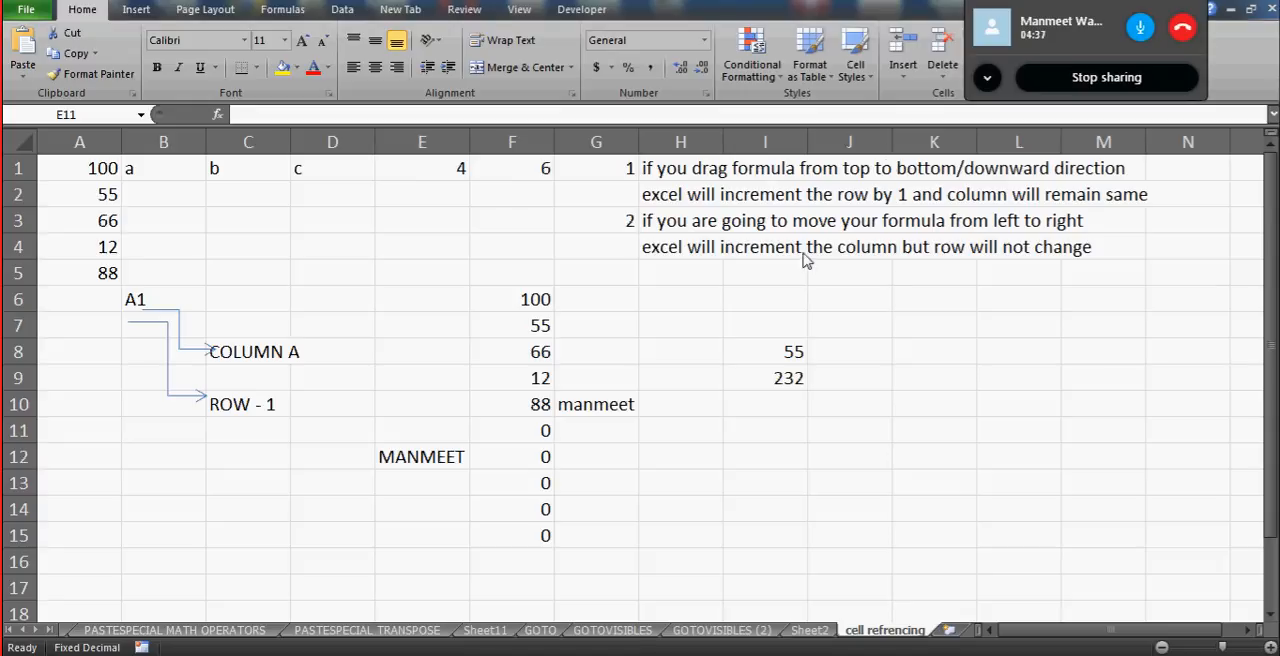
- Enter the constant 100 in cell E6 and fill it down to E10
{"action": "left_click", "coordinate": [391, 301]}
{"action": "left_click", "coordinate": [391, 301]}
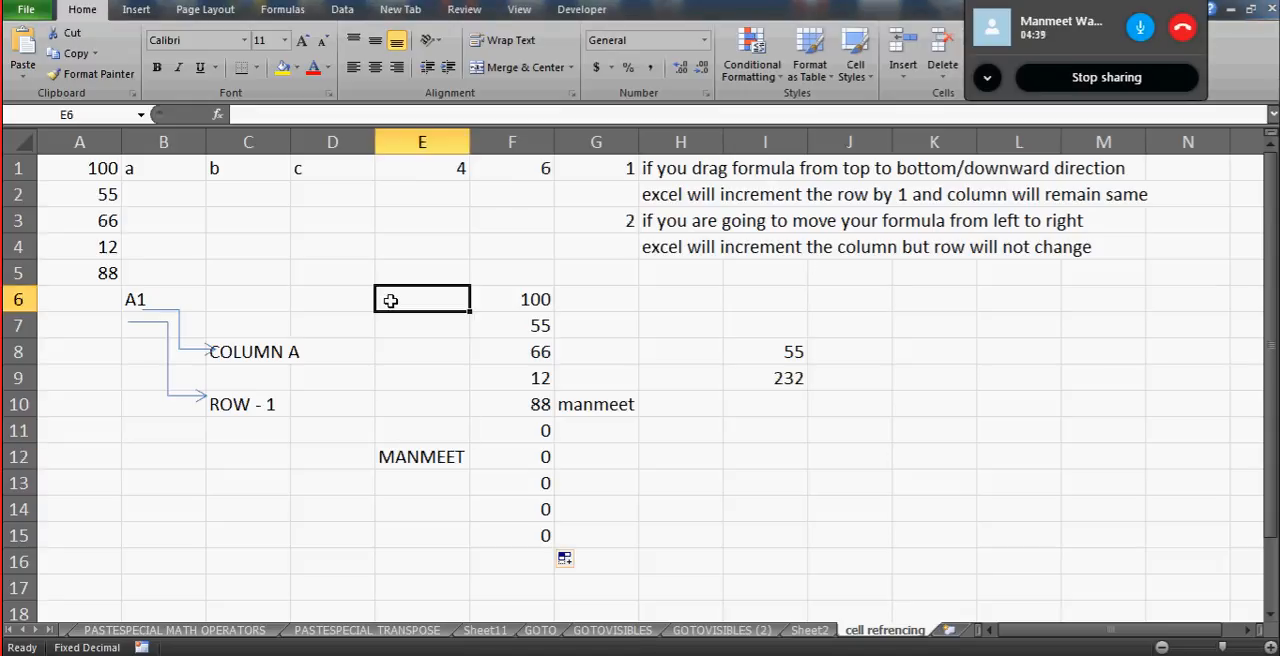
{"action": "type", "text": "100"}
{"action": "key", "text": "Return"}
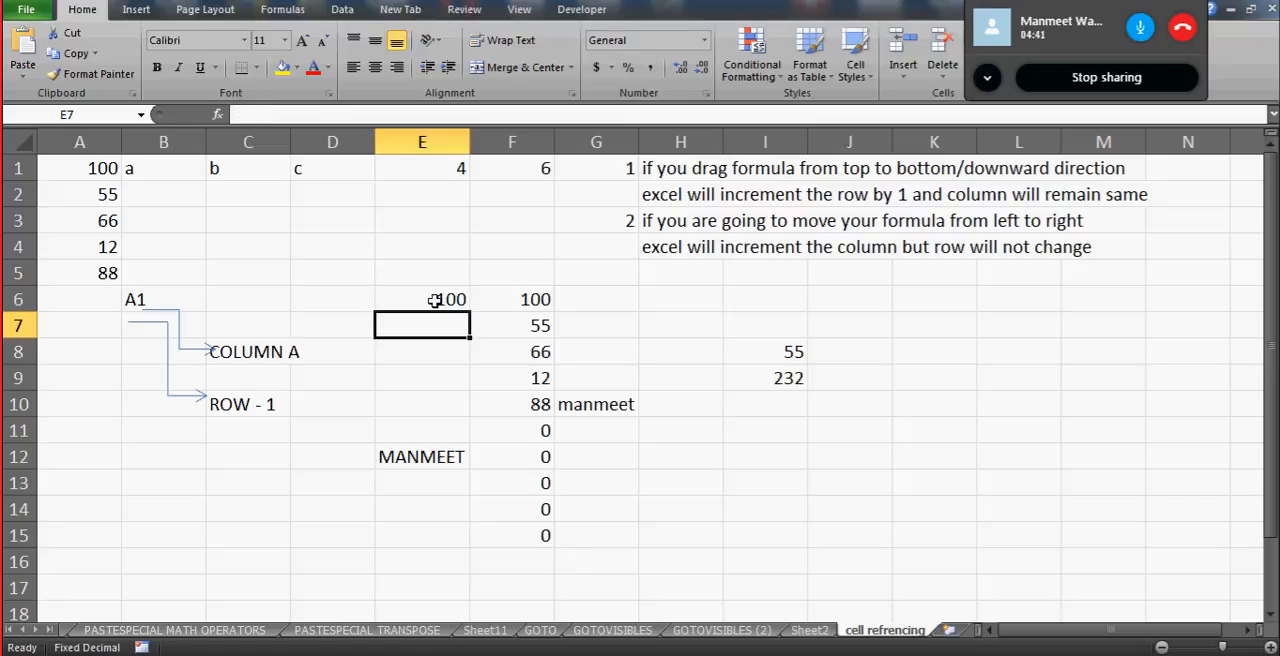
{"action": "left_click", "coordinate": [434, 300]}
{"action": "left_click_drag", "start_coordinate": [470, 312], "coordinate": [473, 427]}
- Step through the filled constants in column E to compare their contents with the neighbouring formulas
{"action": "left_click", "coordinate": [429, 327]}
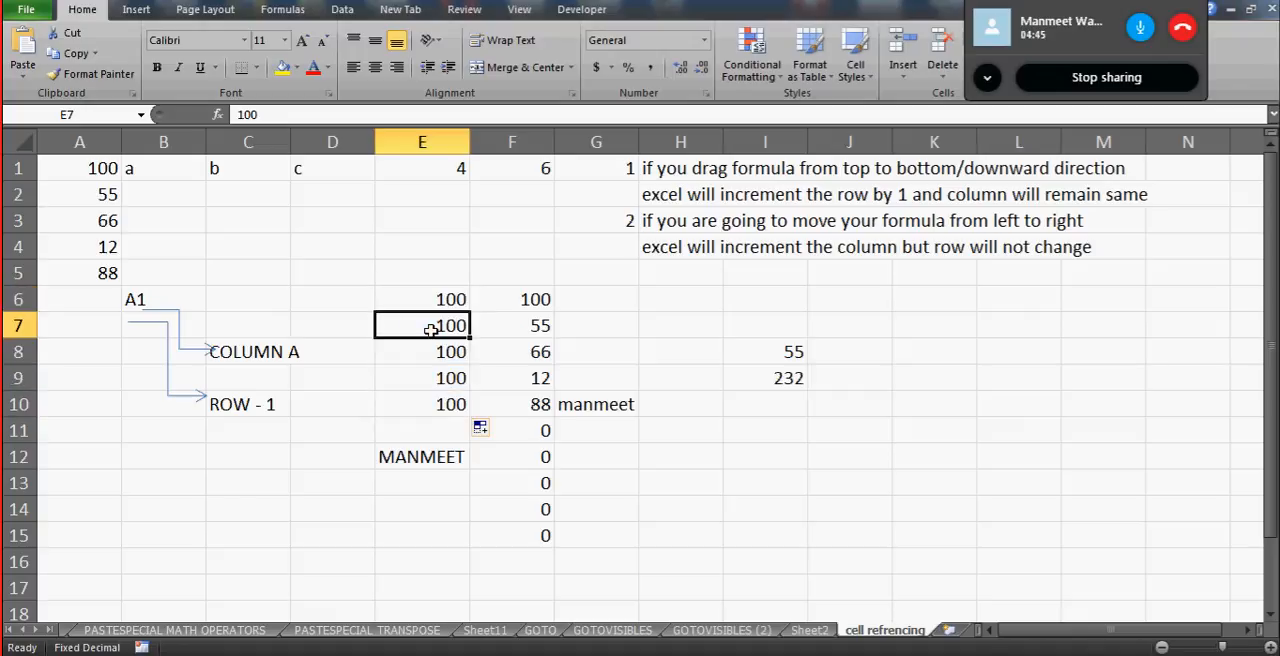
{"action": "key", "text": "Up"}
{"action": "key", "text": "Down"}
{"action": "key", "text": "Down"}
{"action": "key", "text": "Down"}
{"action": "key", "text": "Up"}
{"action": "key", "text": "Up"}
{"action": "key", "text": "Up"}
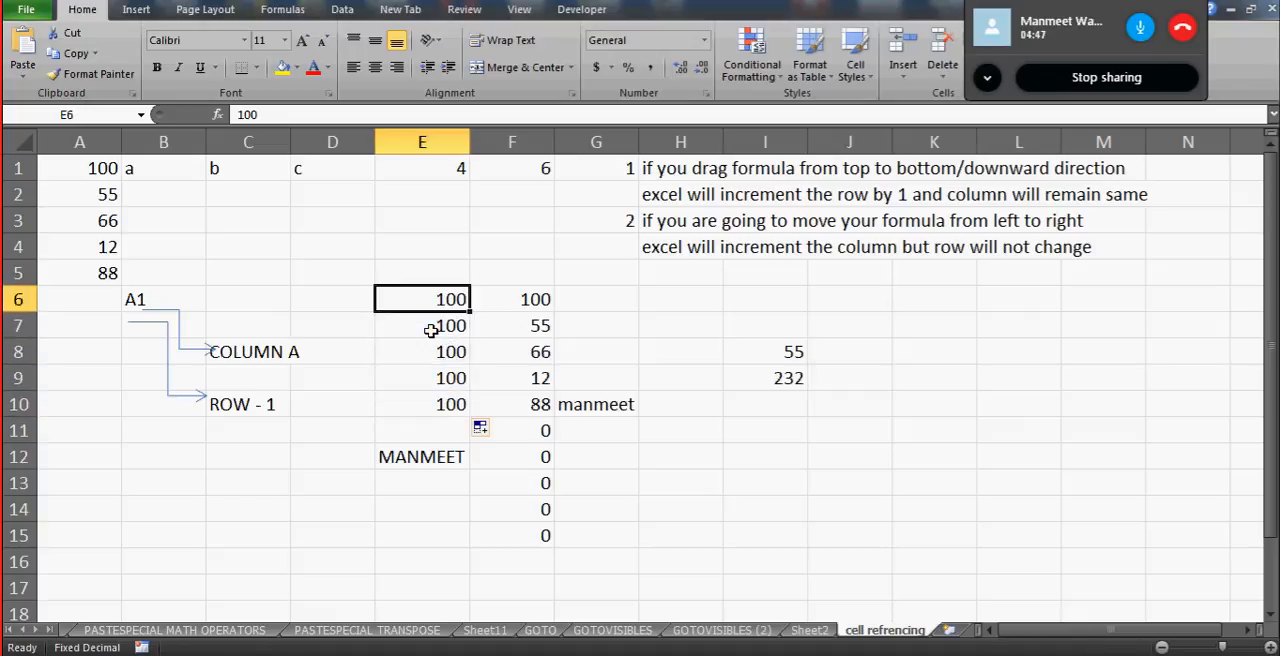
- Clear the constants from cells E6 through E10
{"action": "key", "text": "shift+Down"}
{"action": "key", "text": "shift+Down"}
{"action": "key", "text": "shift+Down"}
{"action": "key", "text": "shift+Down"}
{"action": "key", "text": "Delete"}
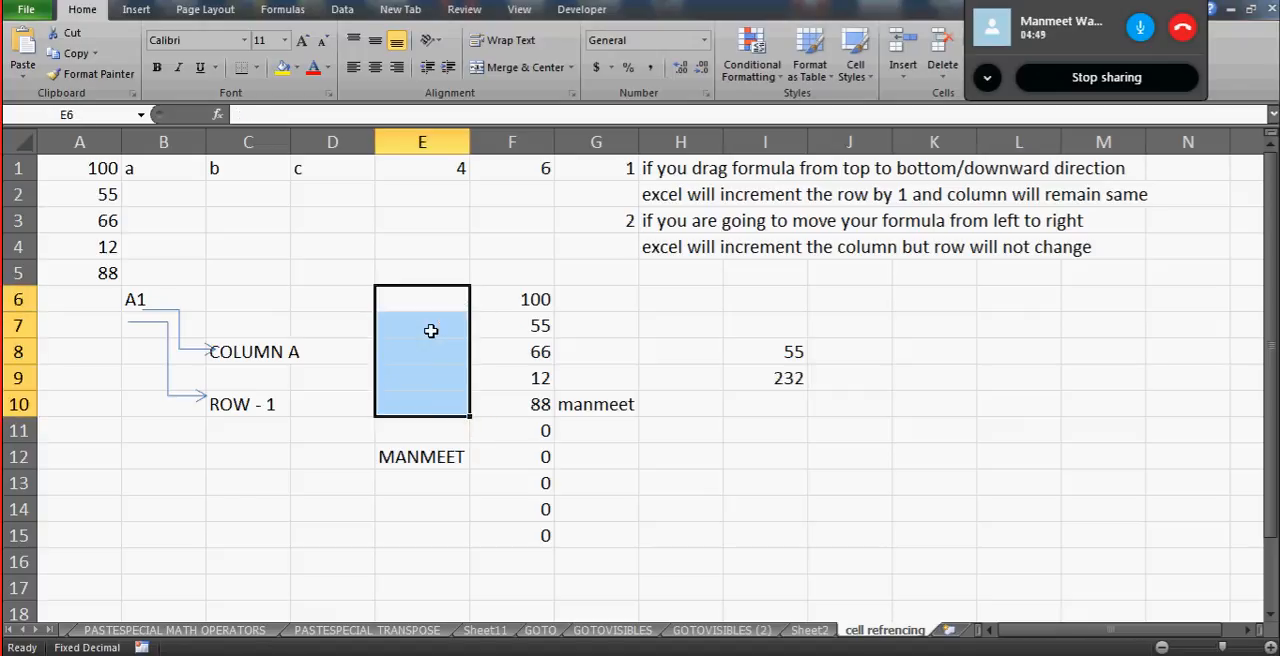
- Enter the constant 100 in cell K7 and fill it down to K12
{"action": "left_click", "coordinate": [534, 299]}
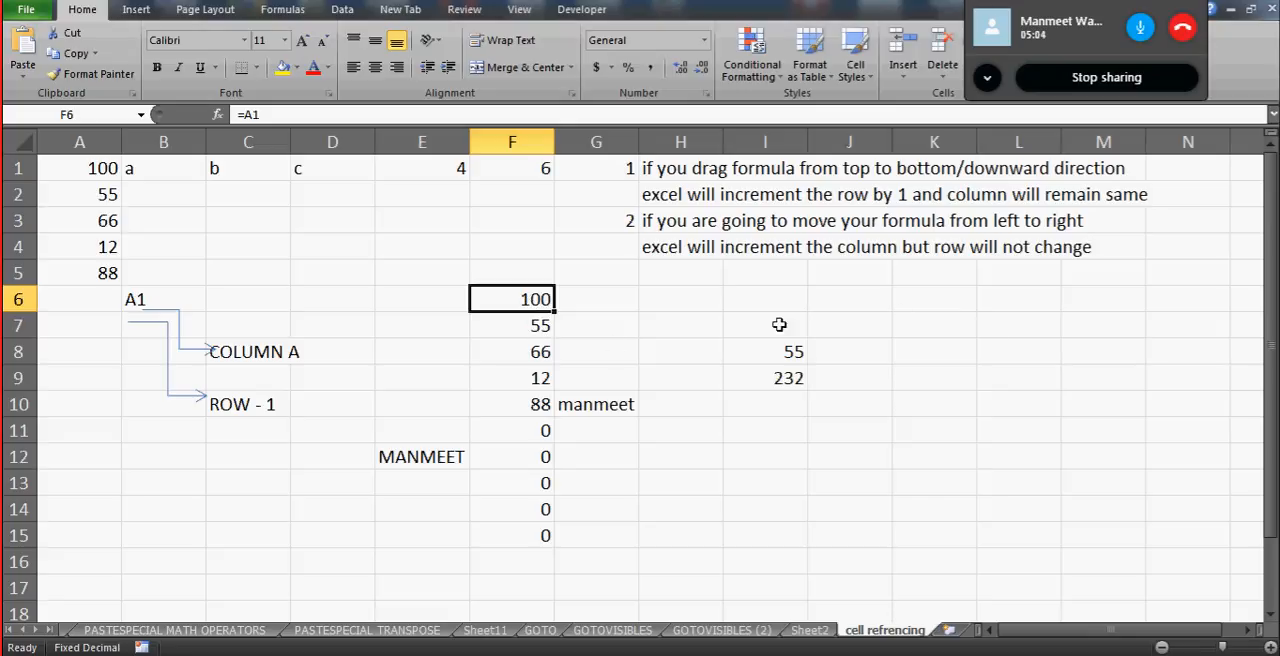
{"action": "left_click", "coordinate": [870, 321]}
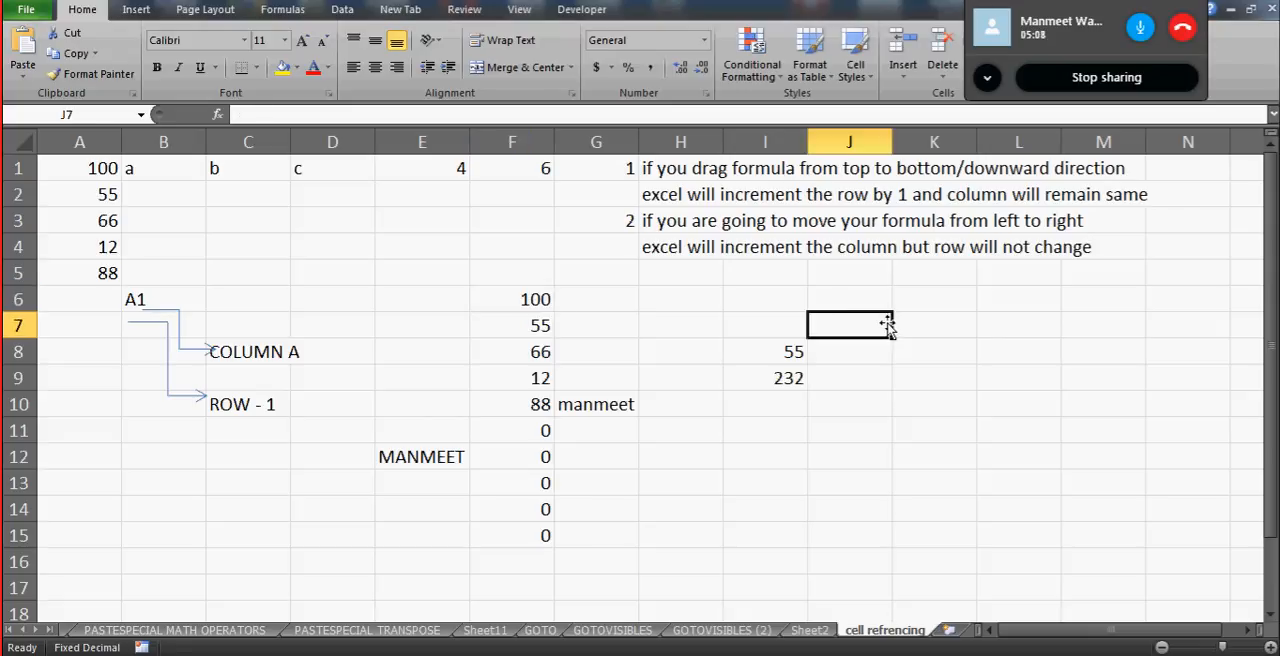
{"action": "left_click", "coordinate": [922, 333]}
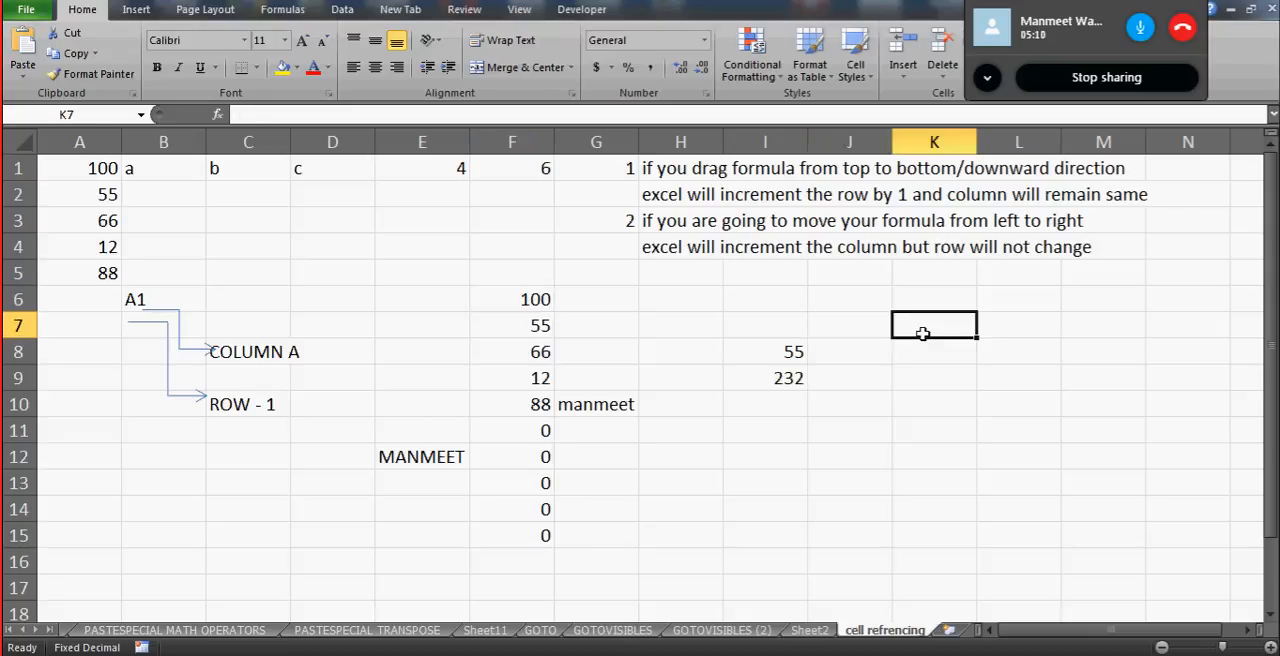
{"action": "type", "text": "100"}
{"action": "key", "text": "Return"}
{"action": "left_click", "coordinate": [922, 333]}
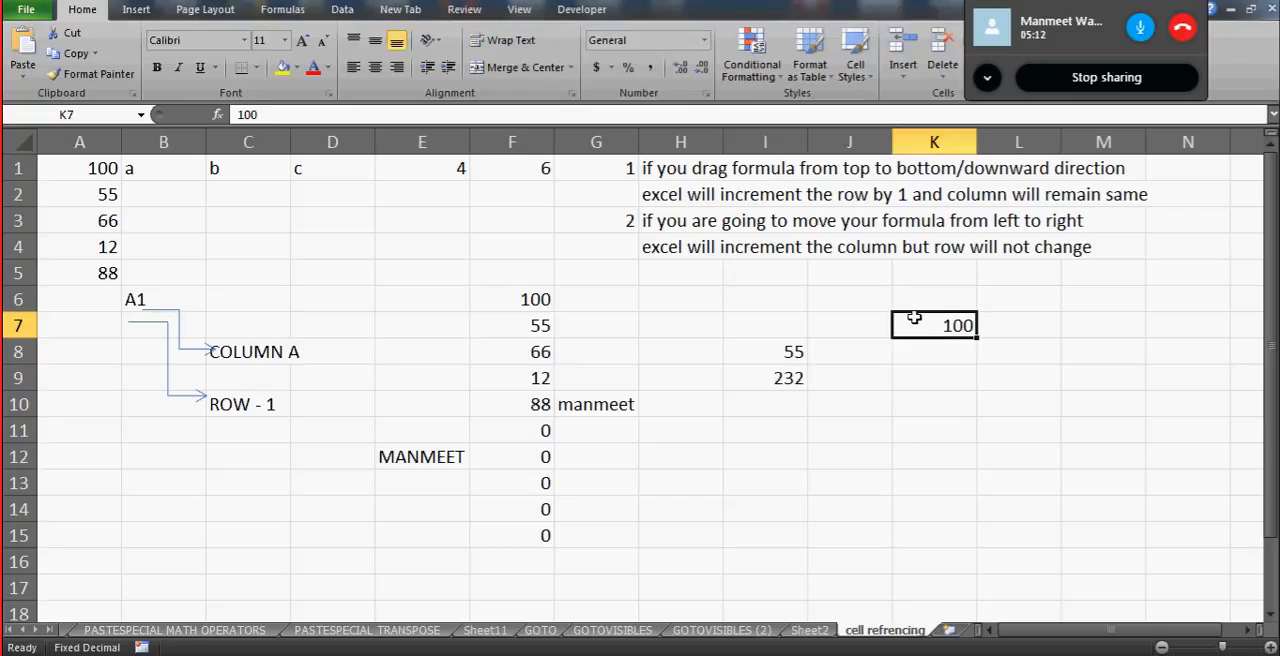
{"action": "left_click_drag", "start_coordinate": [978, 341], "coordinate": [984, 456]}
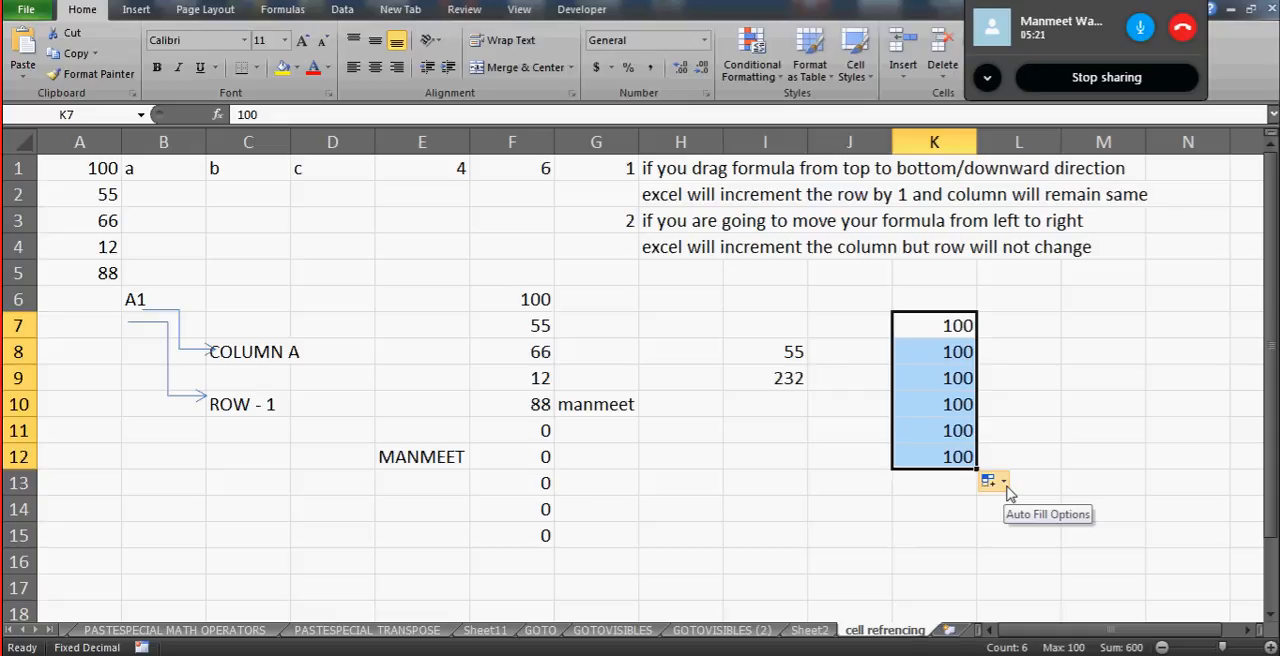
- Change the K7:K12 fill to Fill Series, and switch it back to Copy Cells
{"action": "left_click", "coordinate": [1004, 484]}
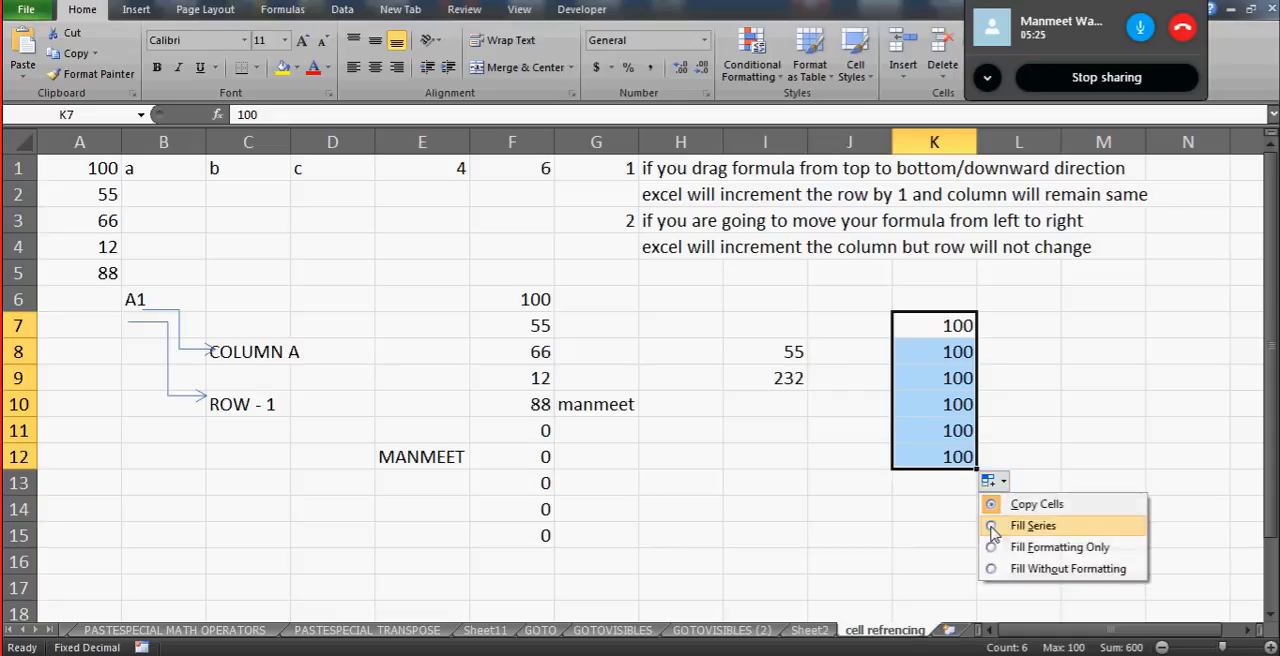
{"action": "left_click", "coordinate": [992, 527]}
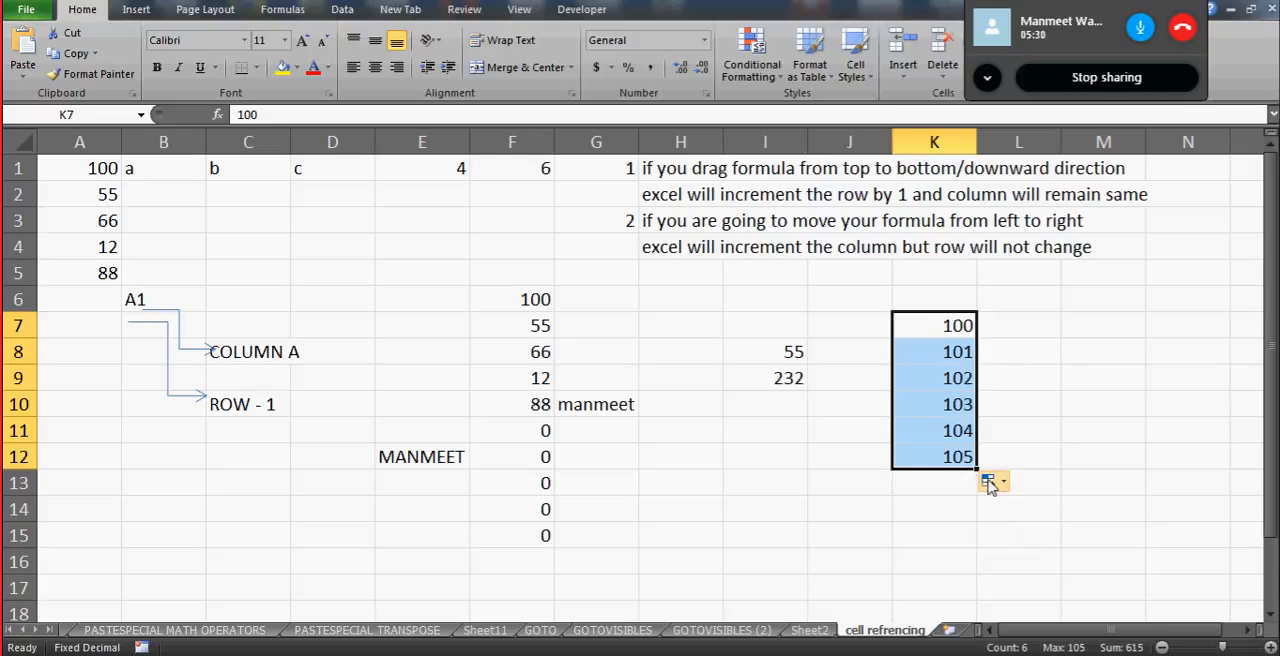
{"action": "left_click", "coordinate": [990, 483]}
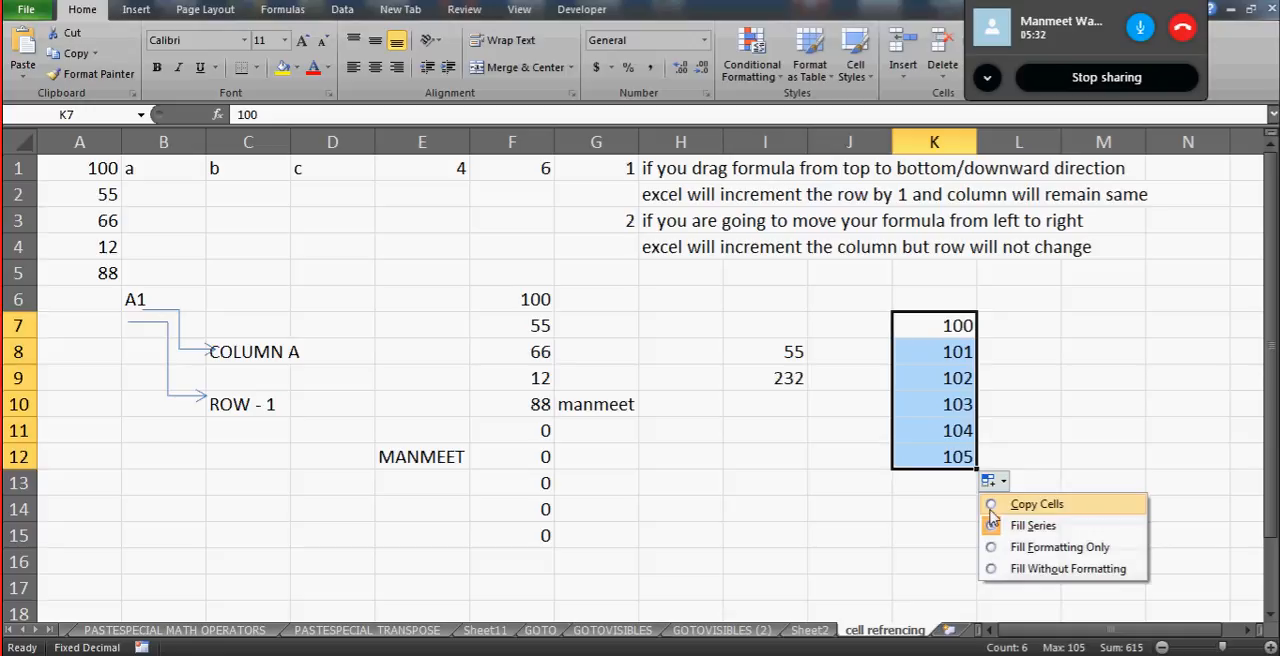
{"action": "left_click", "coordinate": [991, 505]}
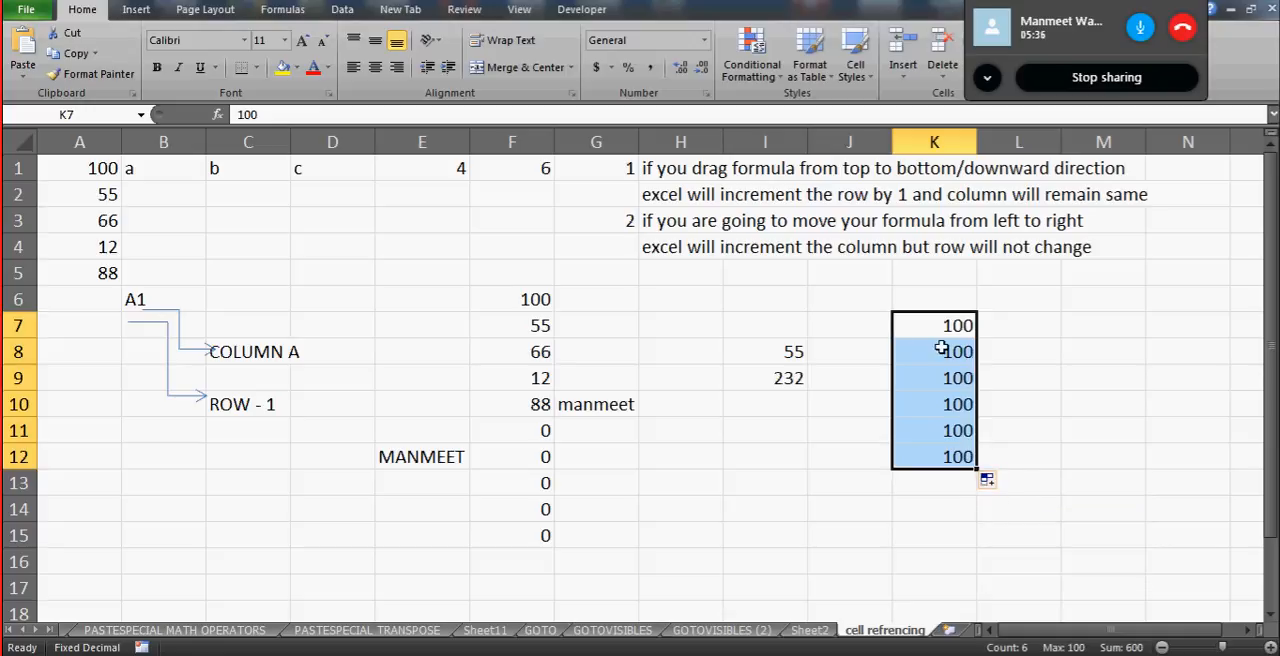
- Enter 1 in cell L7 and fill it down to L15
{"action": "left_click", "coordinate": [1046, 303]}
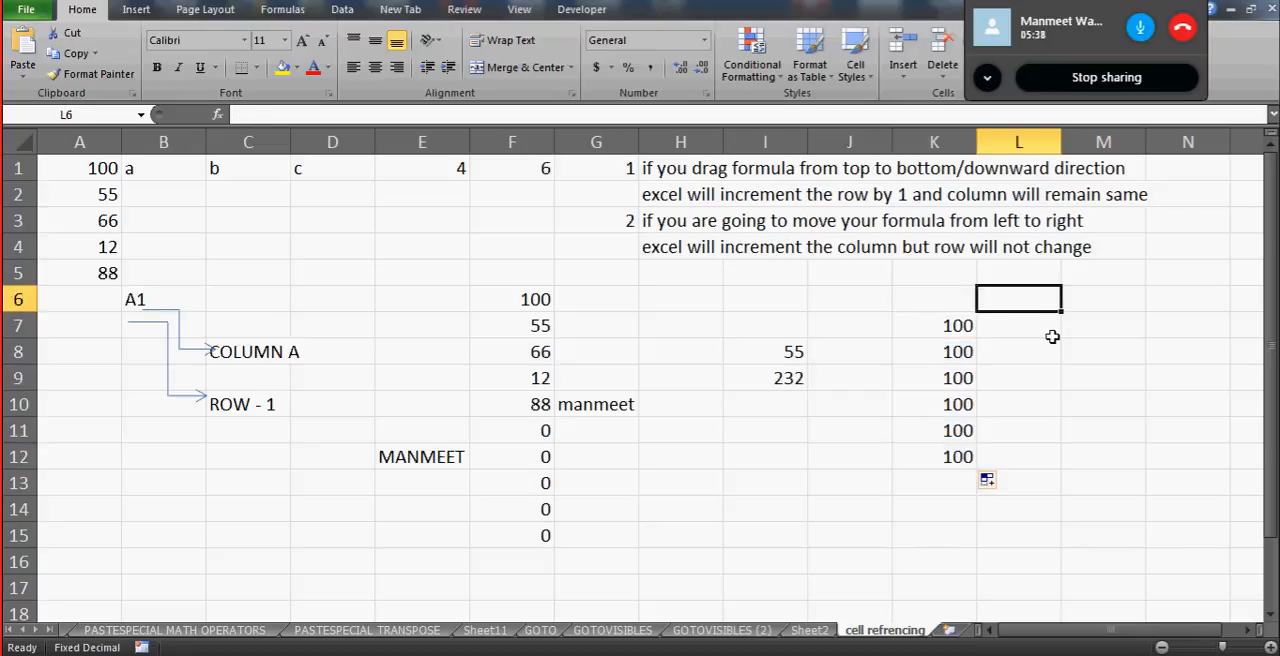
{"action": "left_click", "coordinate": [1053, 334]}
{"action": "type", "text": "1"}
{"action": "key", "text": "Return"}
{"action": "key", "text": "Up"}
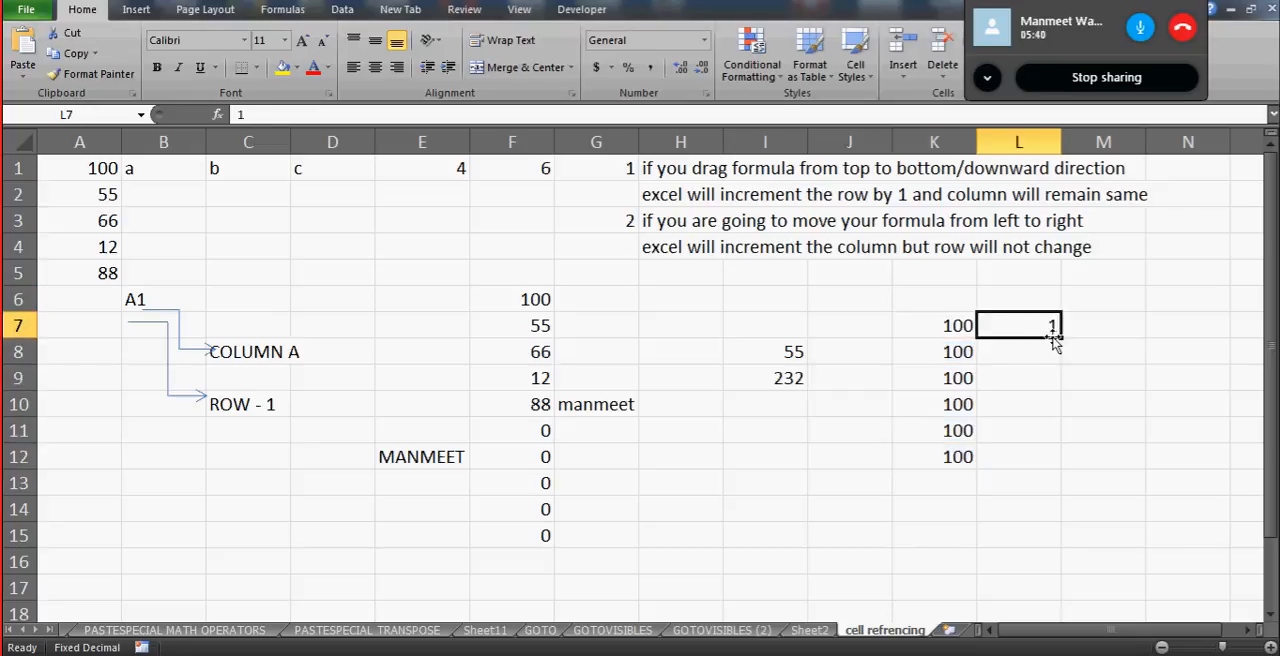
{"action": "left_click_drag", "start_coordinate": [1061, 338], "coordinate": [1050, 555]}
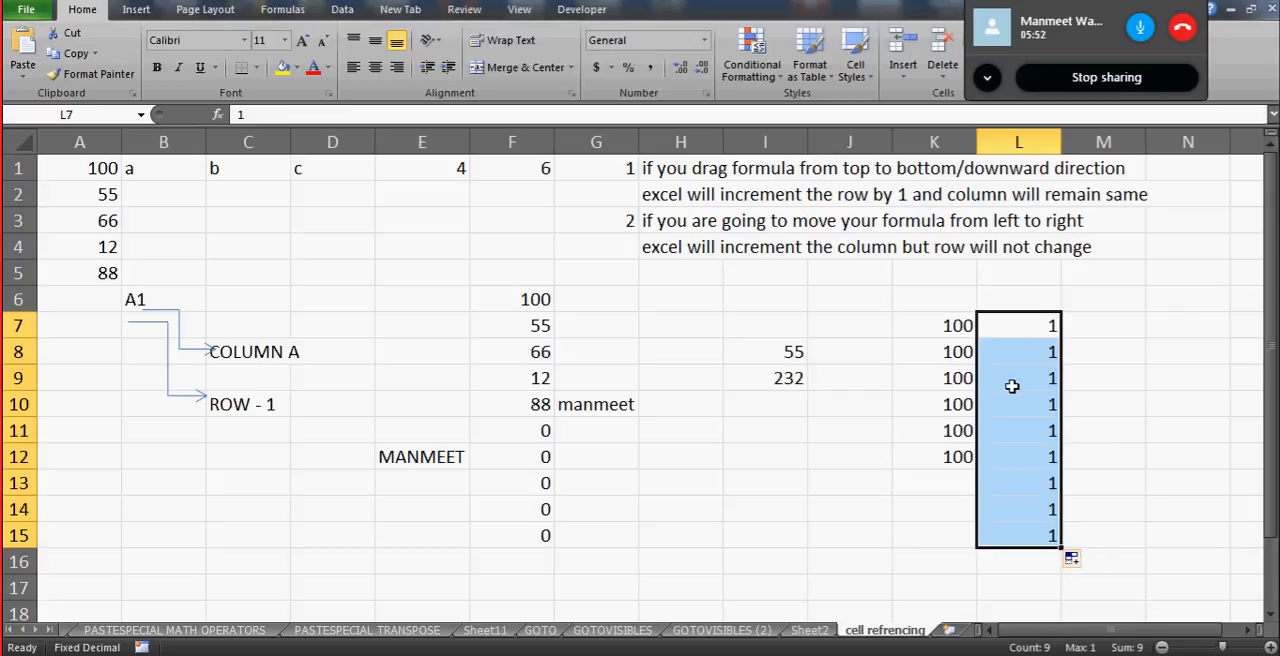
- Convert the L7:L15 fill to Fill Series and select cell L13 to check its value
{"action": "left_click", "coordinate": [1085, 565]}
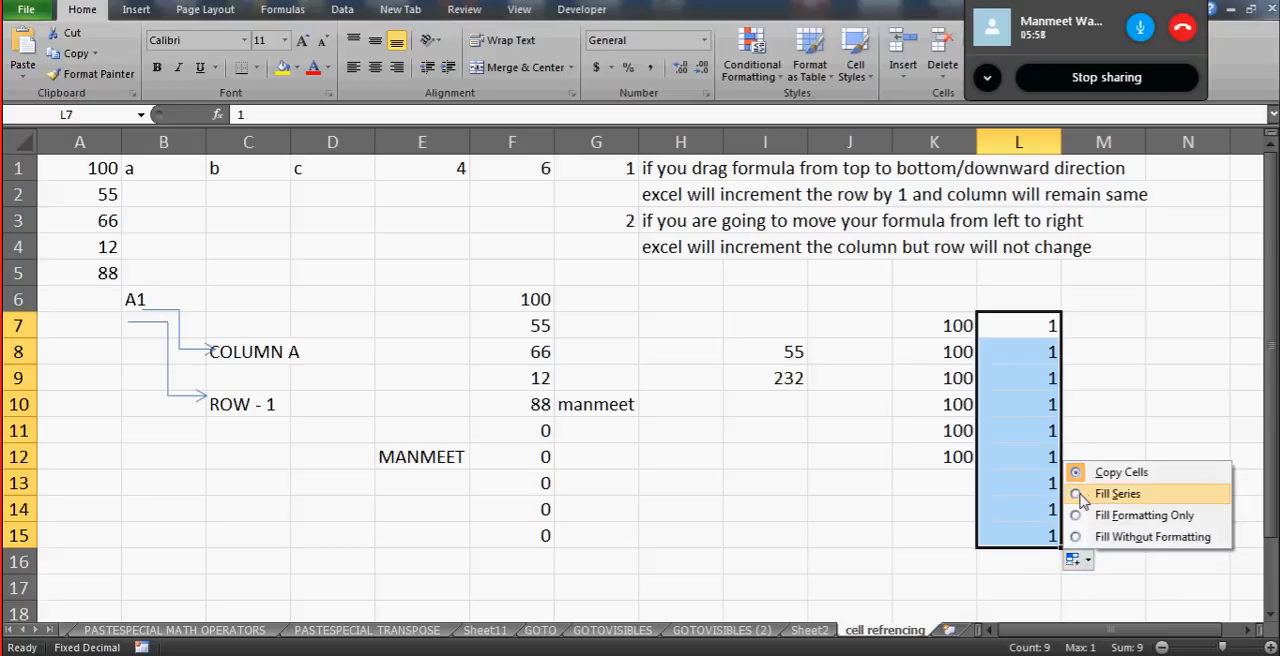
{"action": "left_click", "coordinate": [1110, 494]}
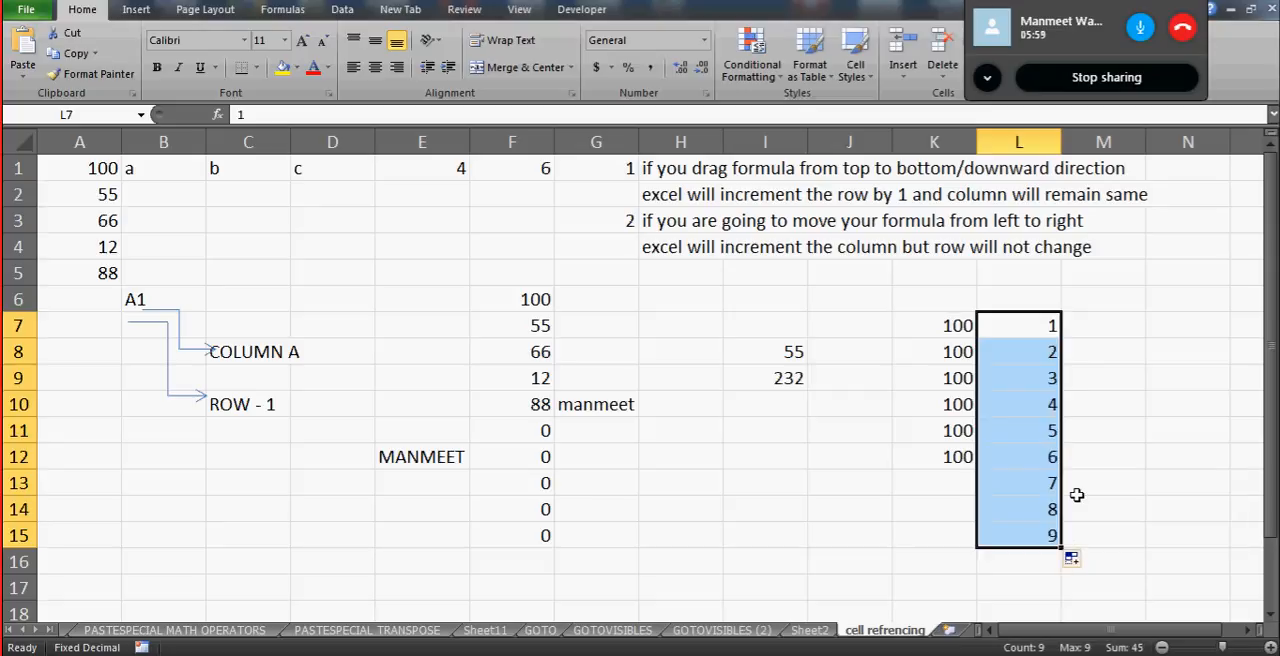
{"action": "left_click", "coordinate": [1022, 492]}
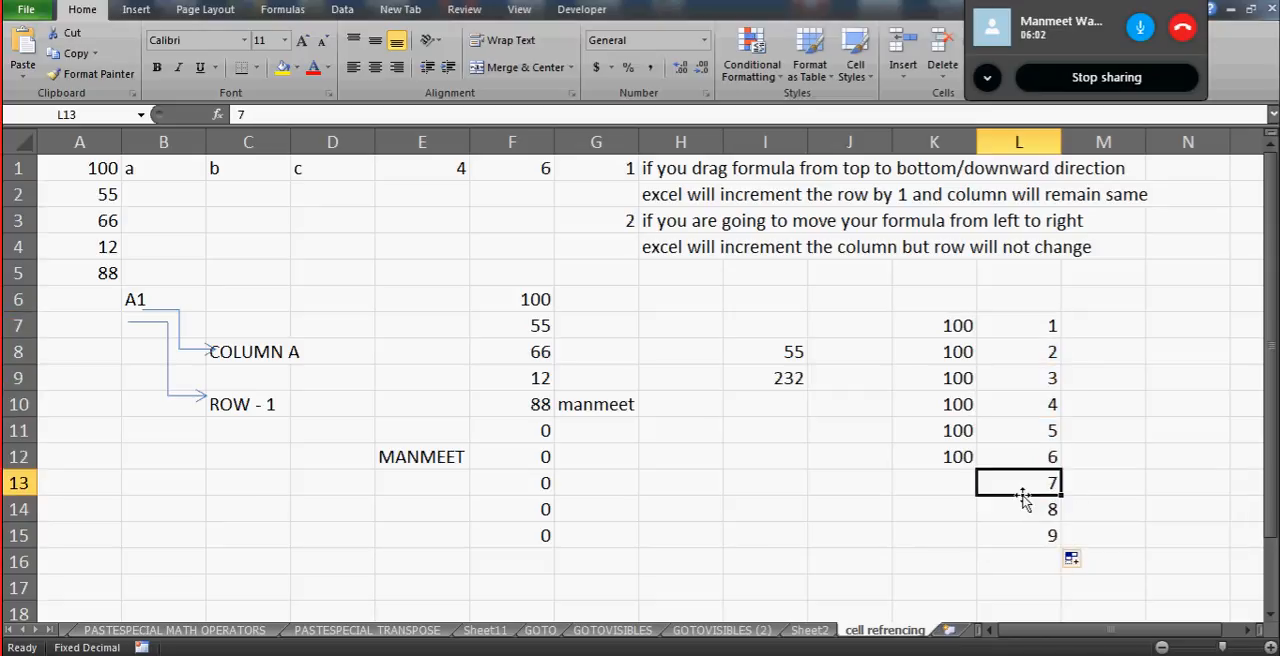